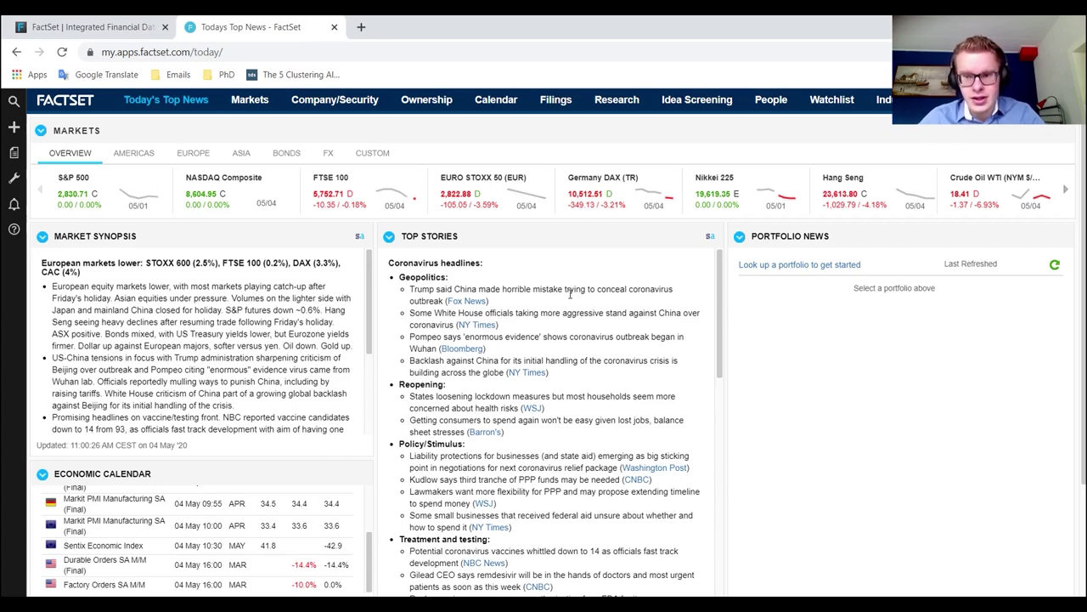
# Step: Bring back FactSet's Today's Top News markets dashboard from the homepage tab
pyautogui.click(96, 29)
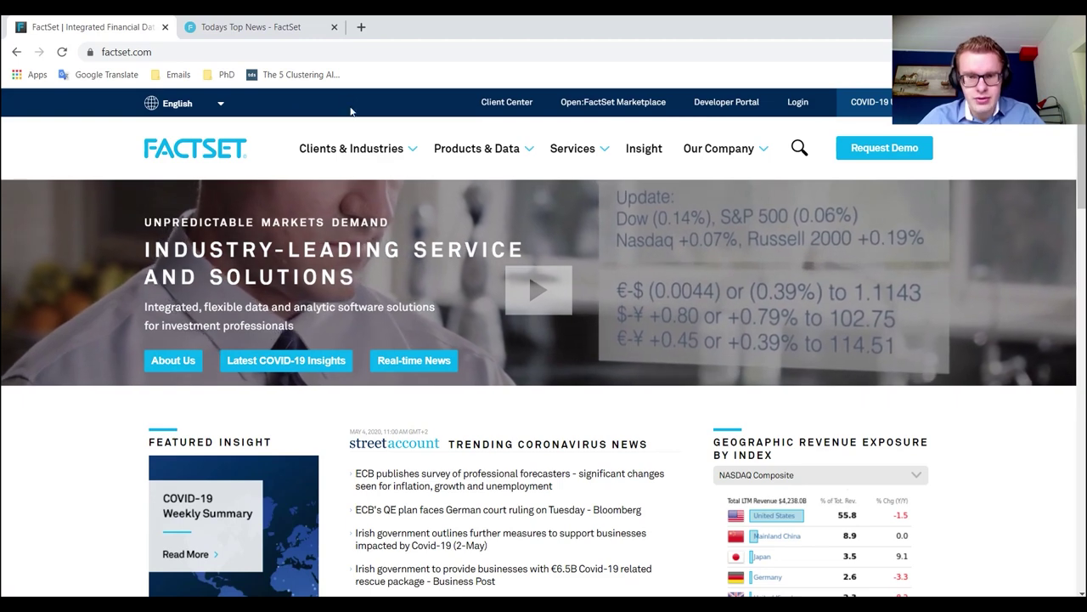
pyautogui.click(274, 26)
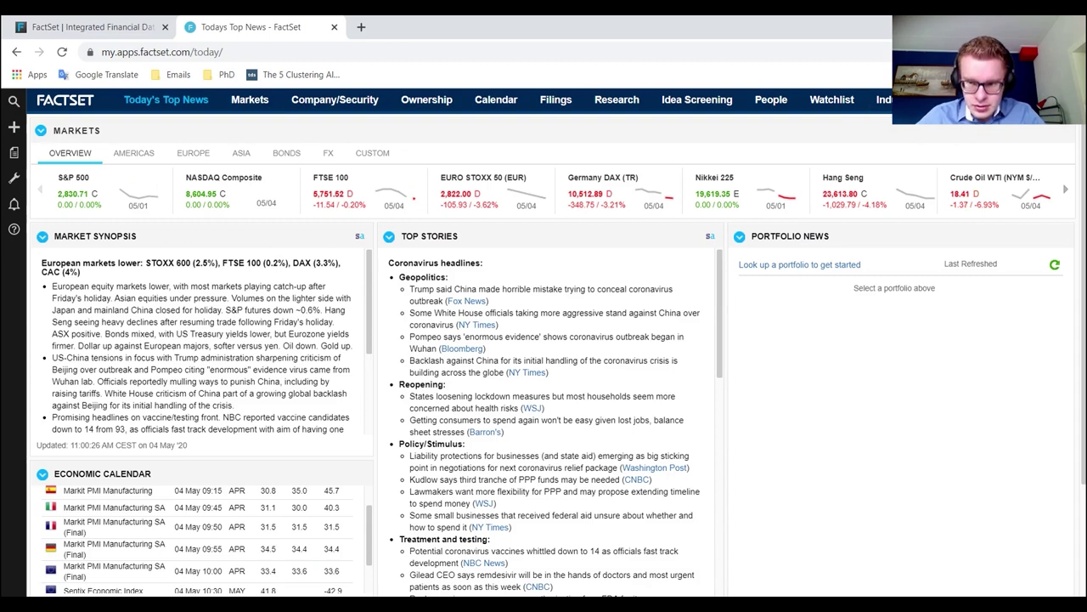
pyautogui.hscroll(4, 526, 99)
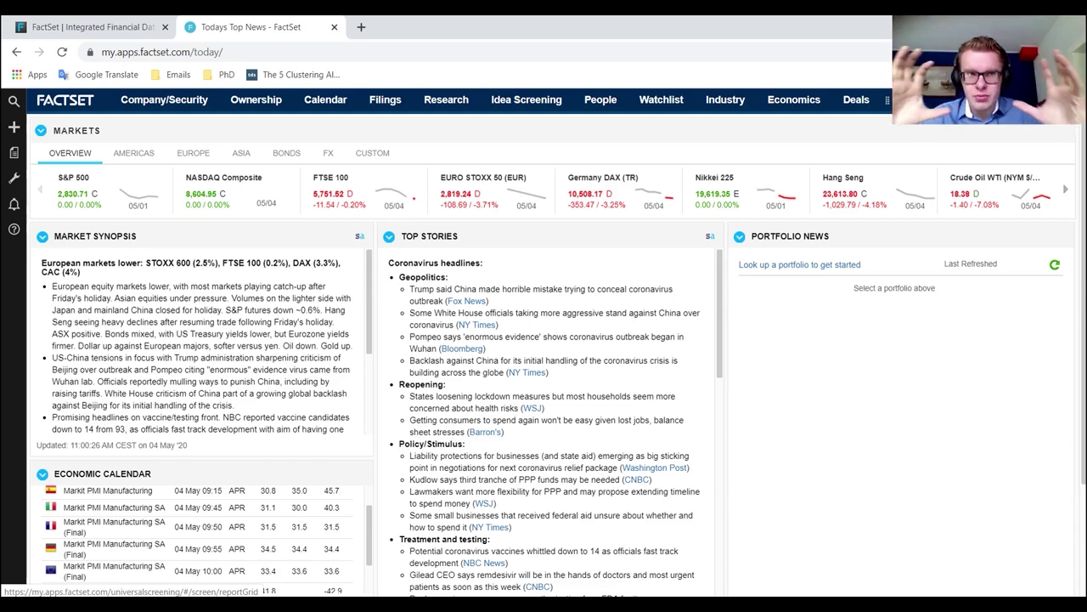
pyautogui.click(525, 99)
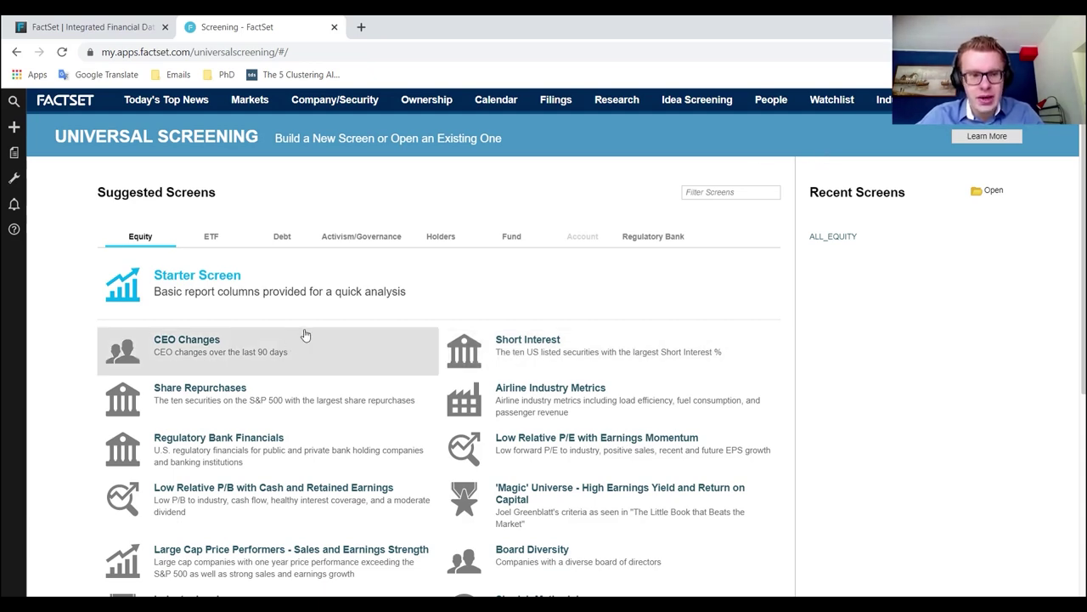
pyautogui.scroll(-4, 237, 263)
pyautogui.scroll(4, 225, 255)
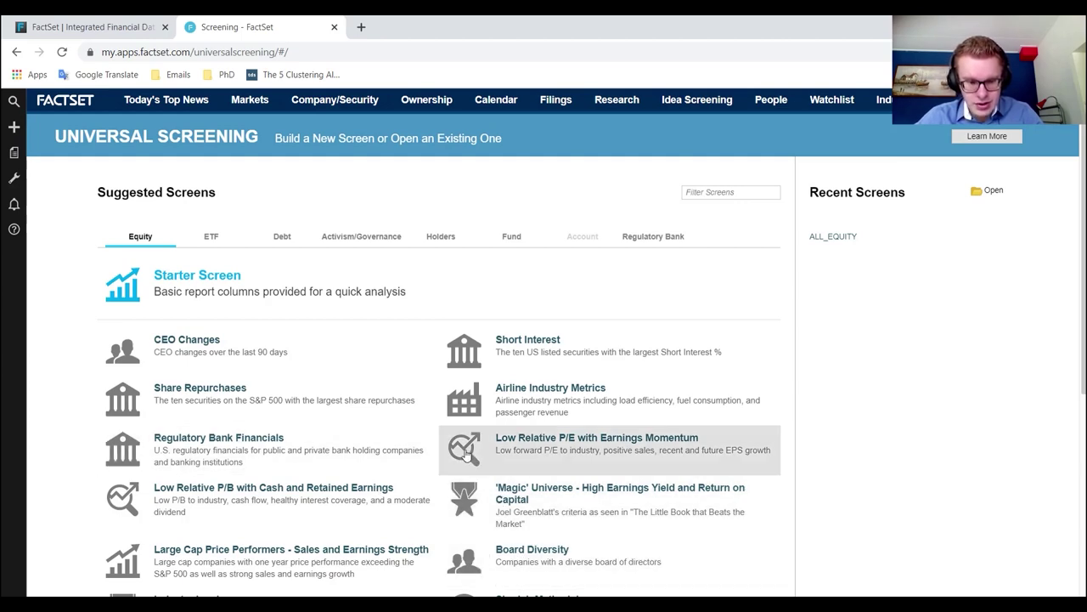
pyautogui.scroll(-2, 459, 450)
pyautogui.scroll(-2, 461, 451)
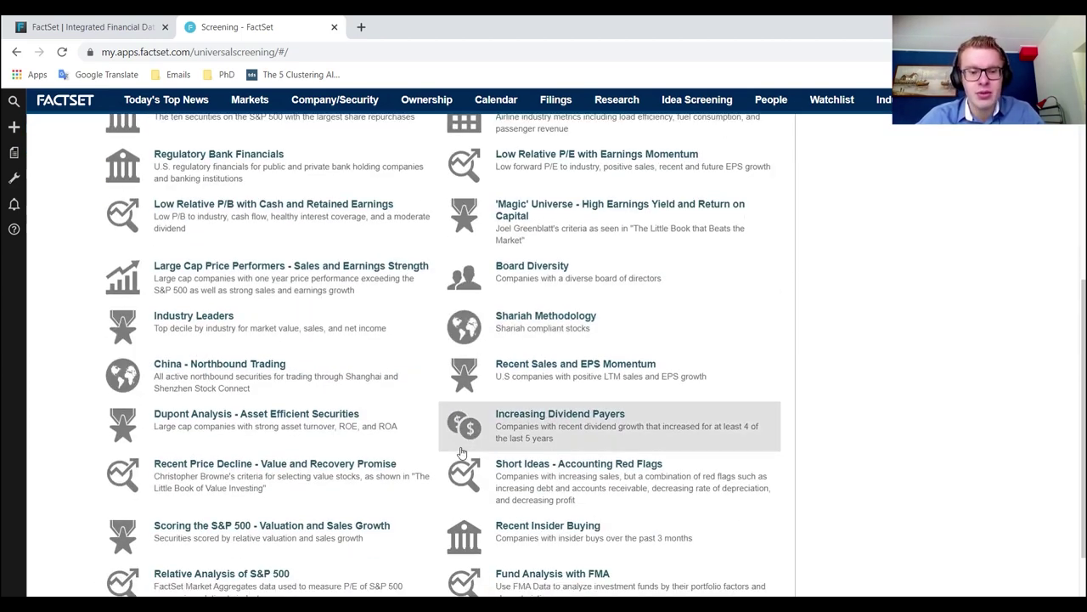
pyautogui.scroll(4, 461, 452)
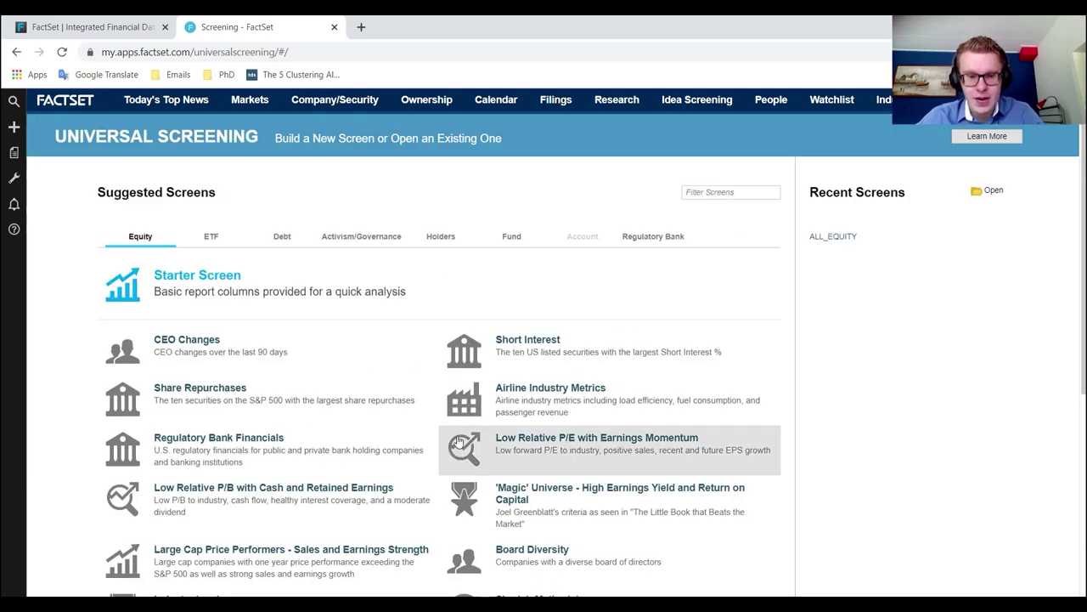
# Step: Open the S&P 500 Starter Screen and select its Closing Price, Market Value and Sales columns
pyautogui.click(363, 297)
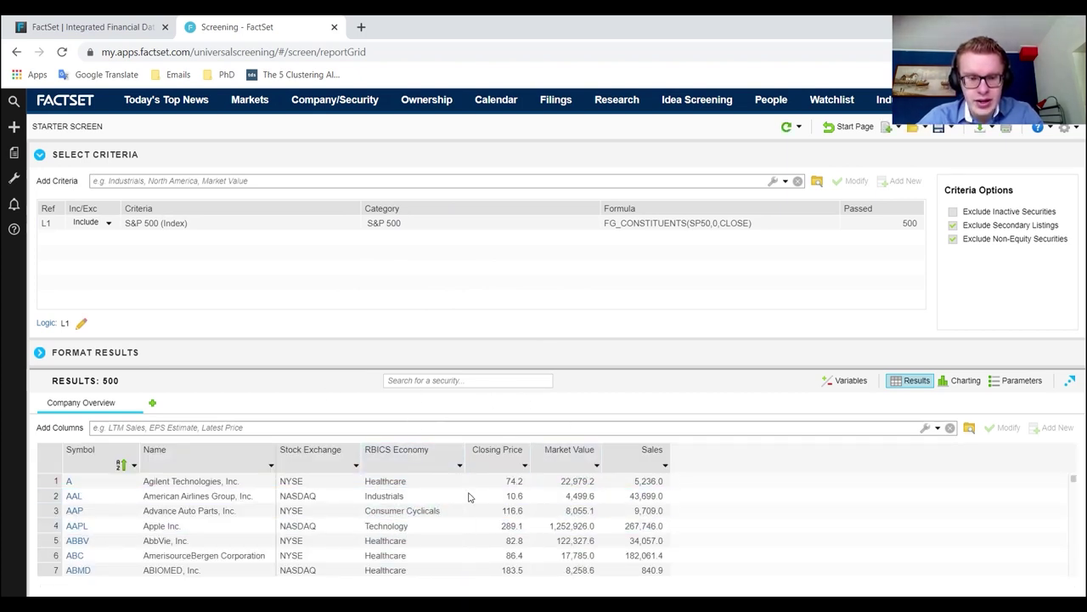
pyautogui.click(498, 463)
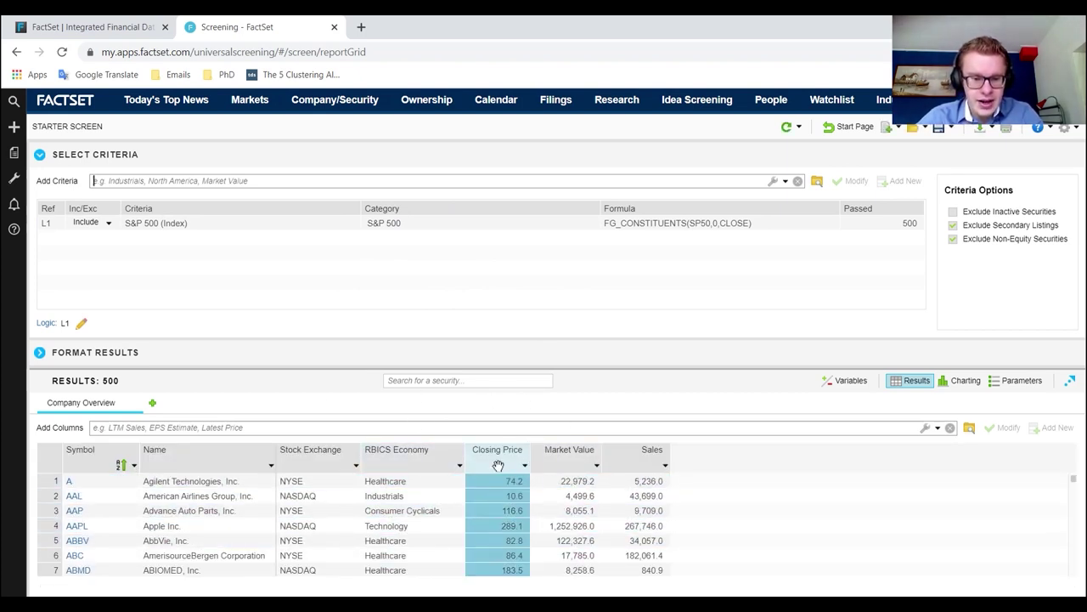
pyautogui.click(576, 454)
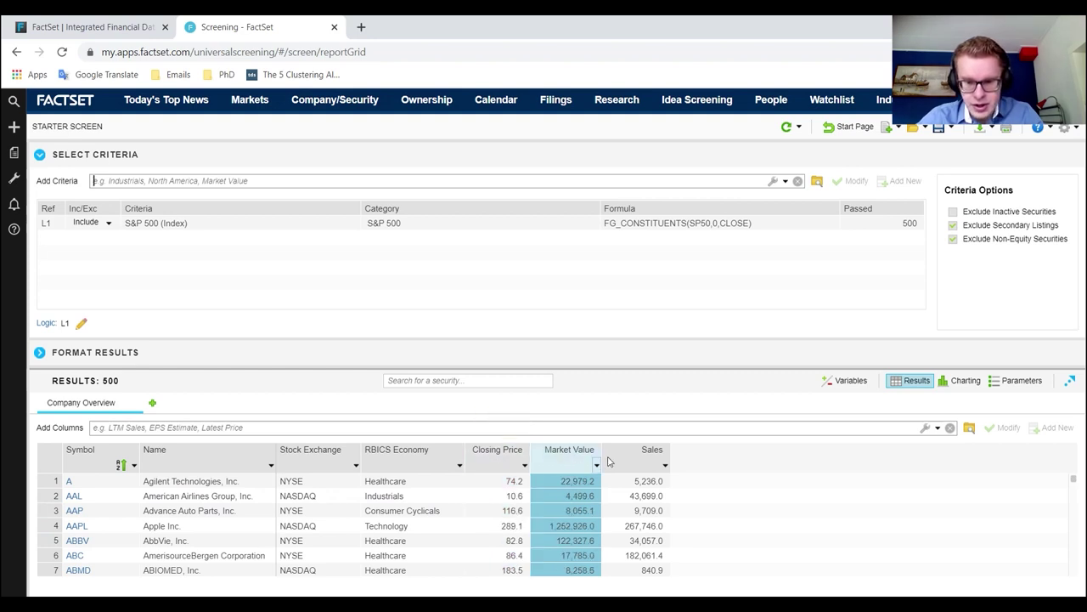
pyautogui.click(615, 454)
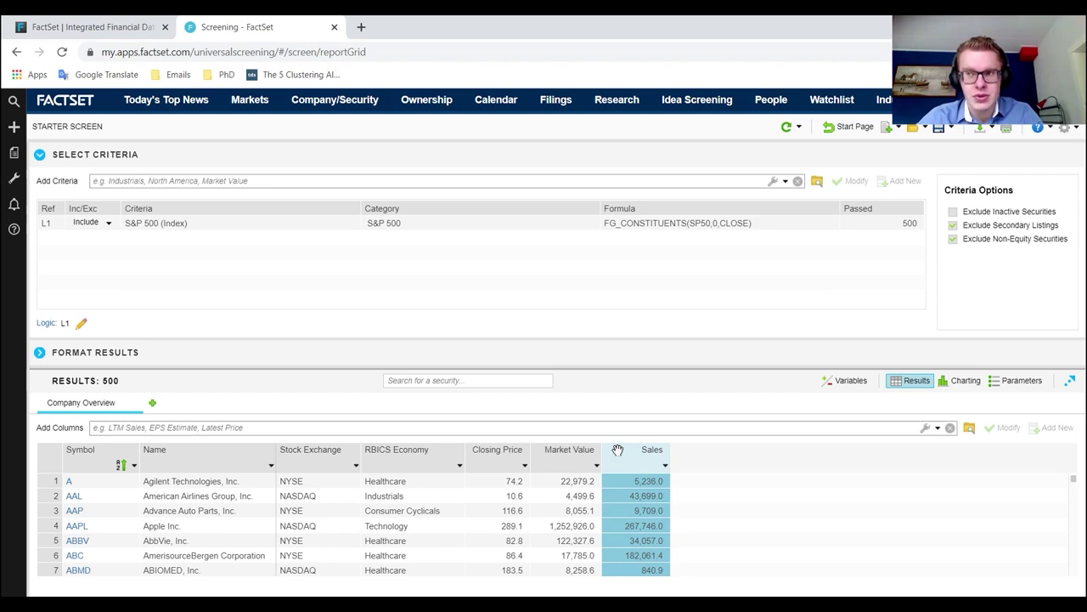
pyautogui.click(567, 454)
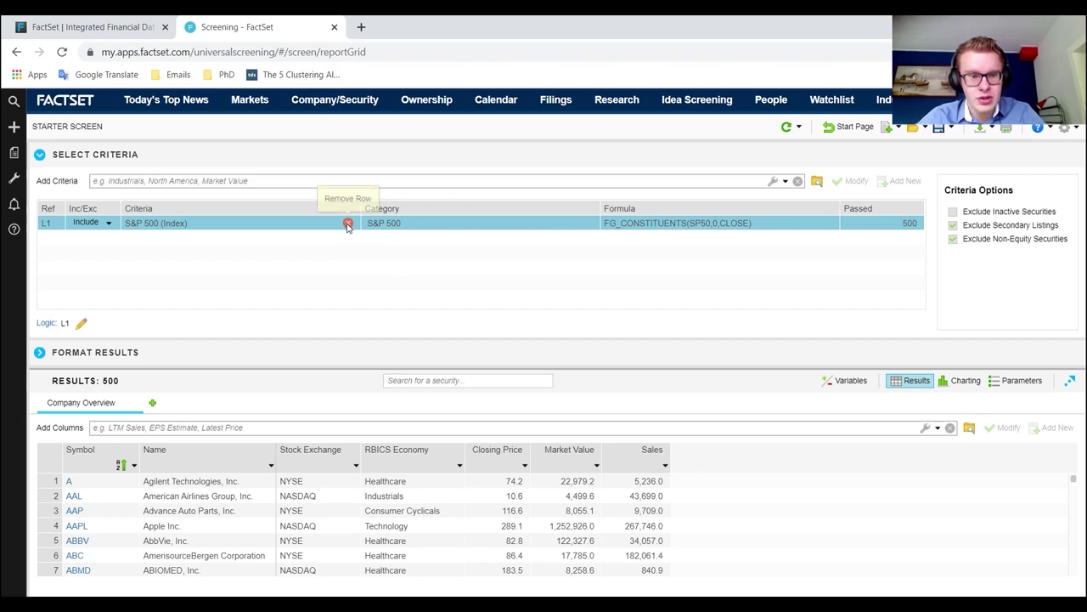
# Step: Remove the S&P 500 criterion, then try and clear a criteria search for 'finaca'
pyautogui.click(347, 226)
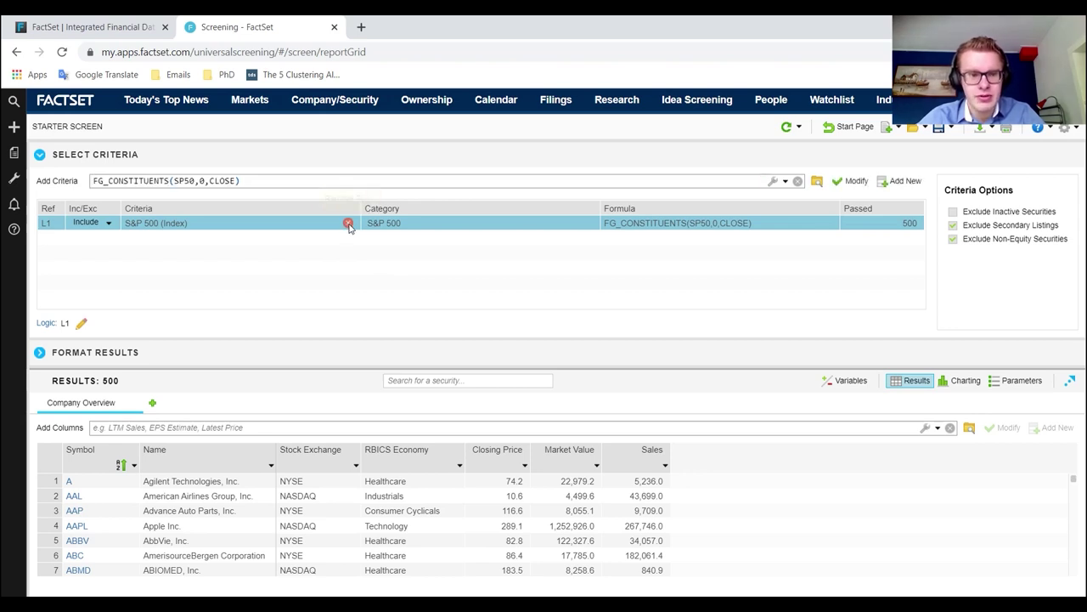
pyautogui.click(348, 223)
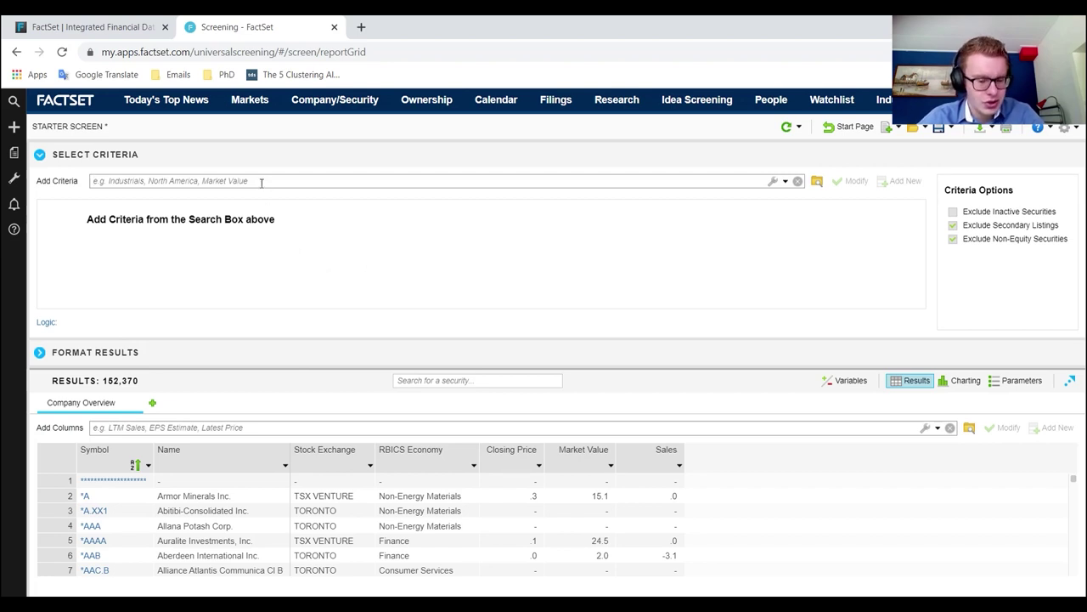
pyautogui.write('finaca')
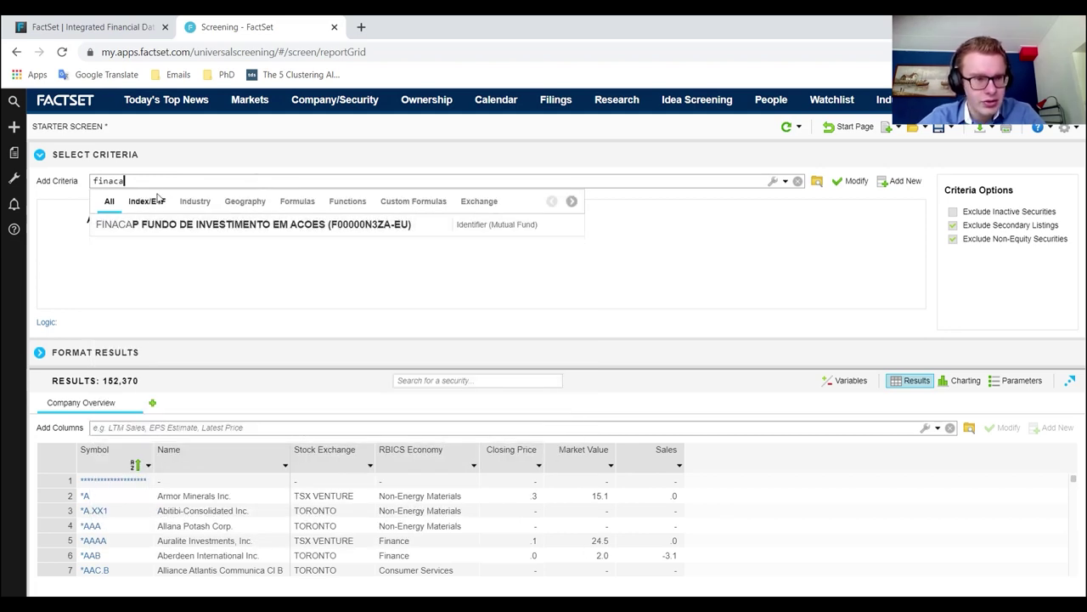
pyautogui.click(231, 200)
pyautogui.click(197, 204)
pyautogui.click(148, 203)
pyautogui.click(610, 226)
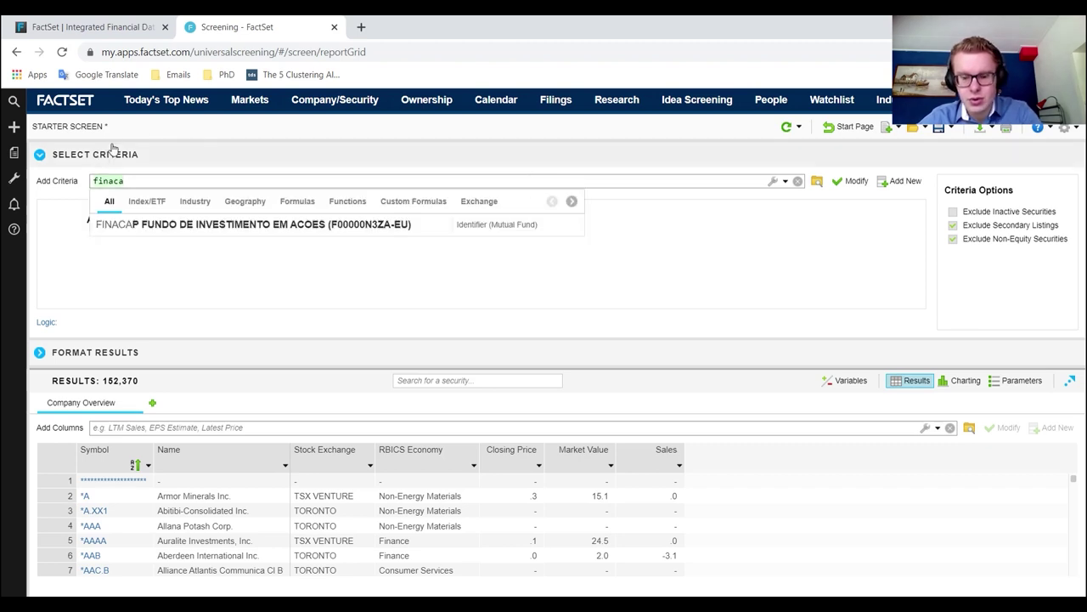
pyautogui.press('Escape')
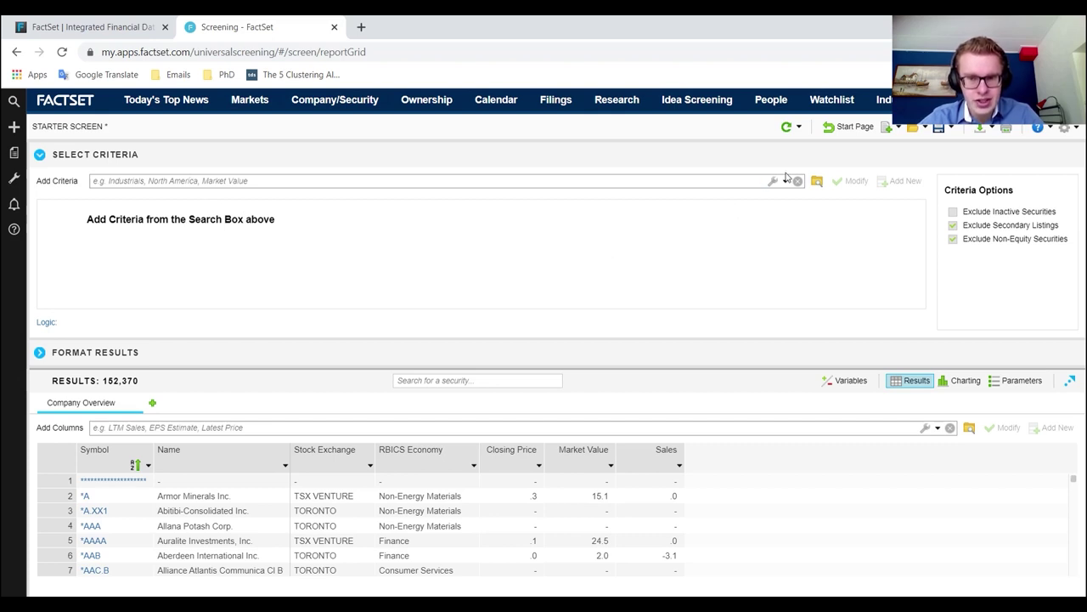
# Step: Explore the FactSet Market Indices and FactSet sector lists in the criteria browser
pyautogui.click(818, 183)
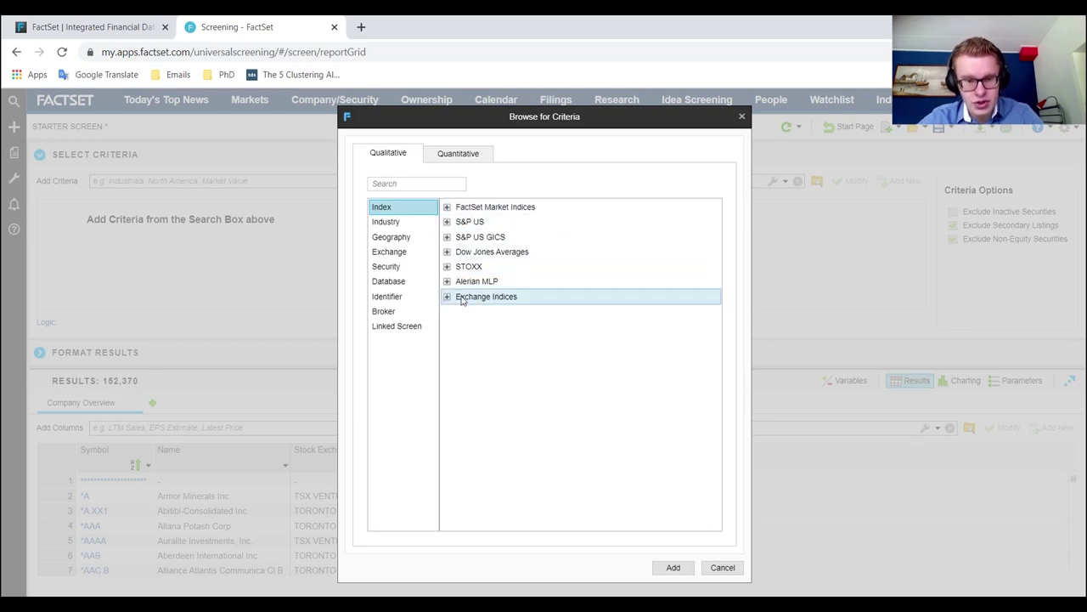
pyautogui.click(448, 209)
pyautogui.click(447, 207)
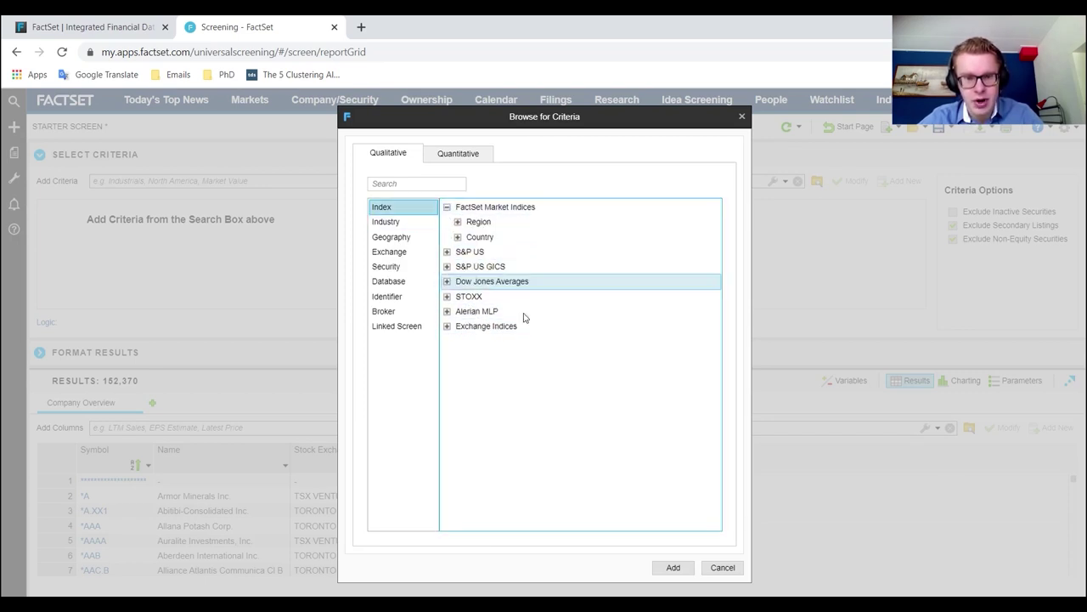
pyautogui.click(448, 210)
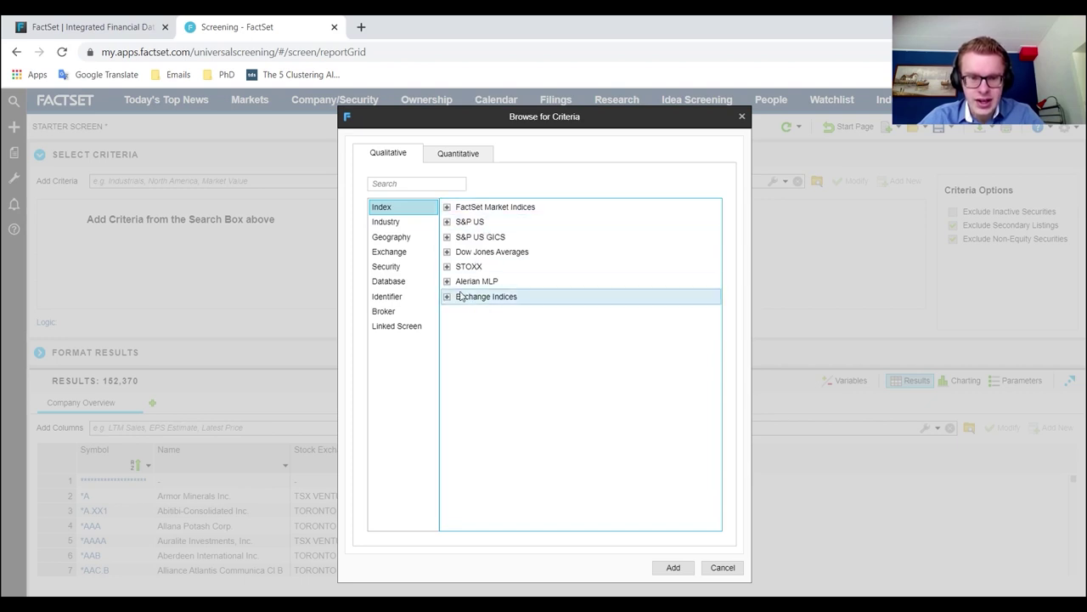
pyautogui.click(386, 222)
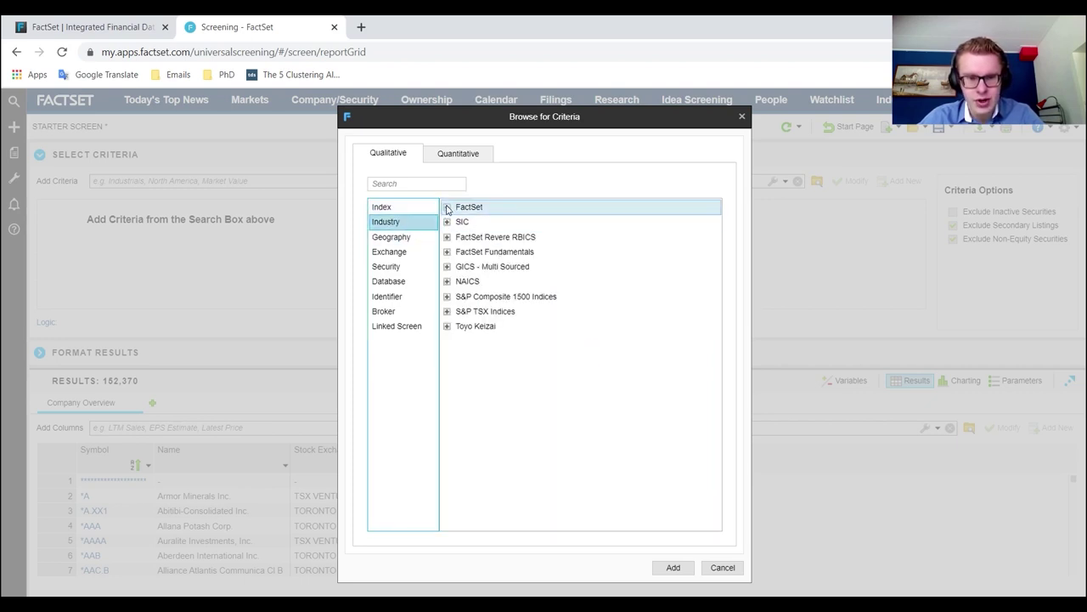
pyautogui.click(446, 207)
pyautogui.scroll(-1, 507, 405)
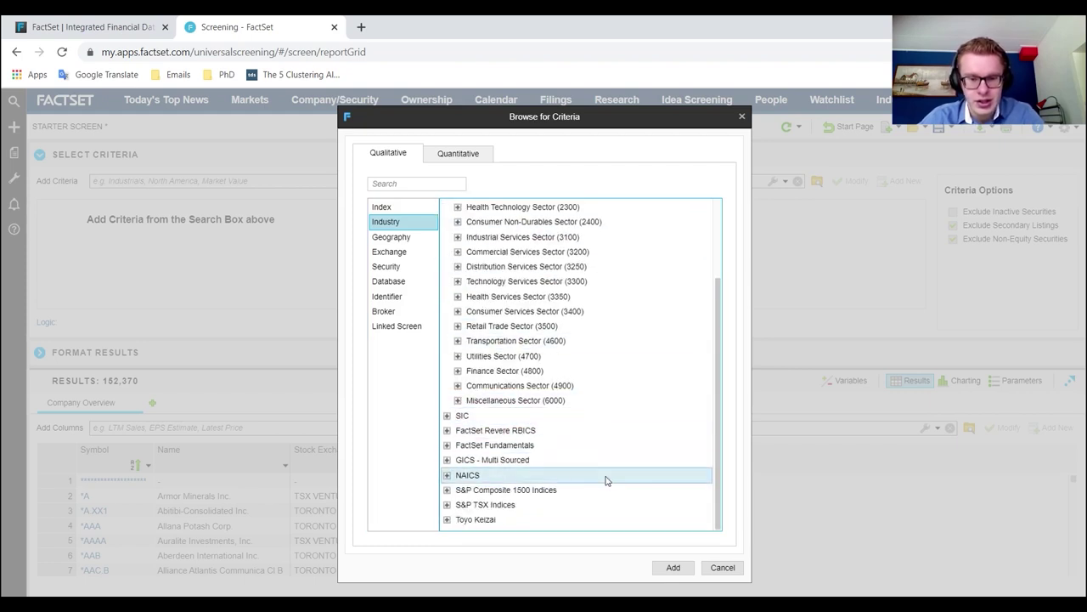
pyautogui.scroll(1, 567, 350)
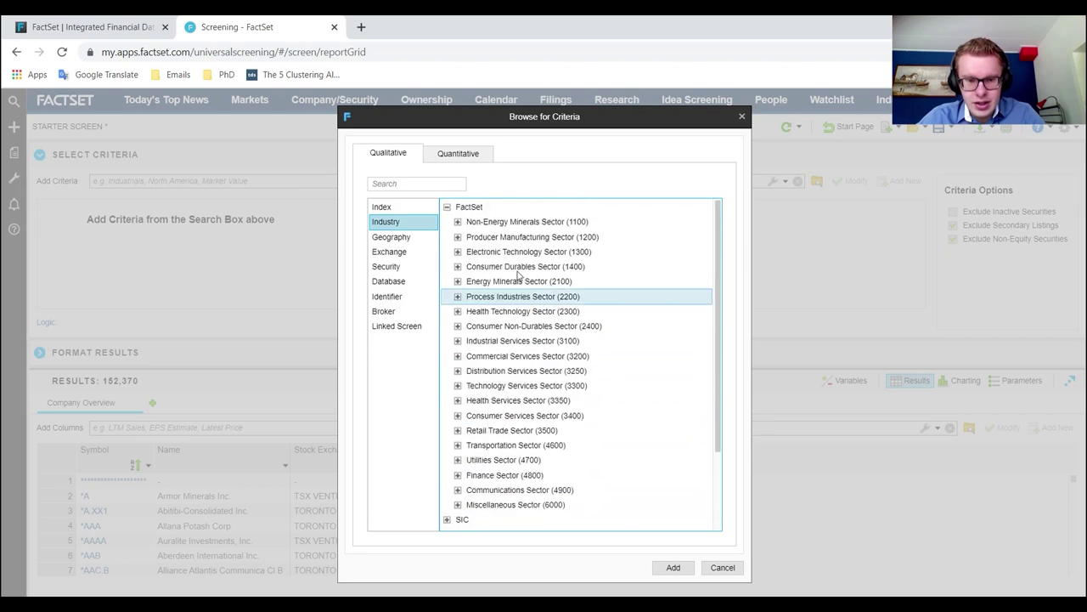
pyautogui.click(447, 207)
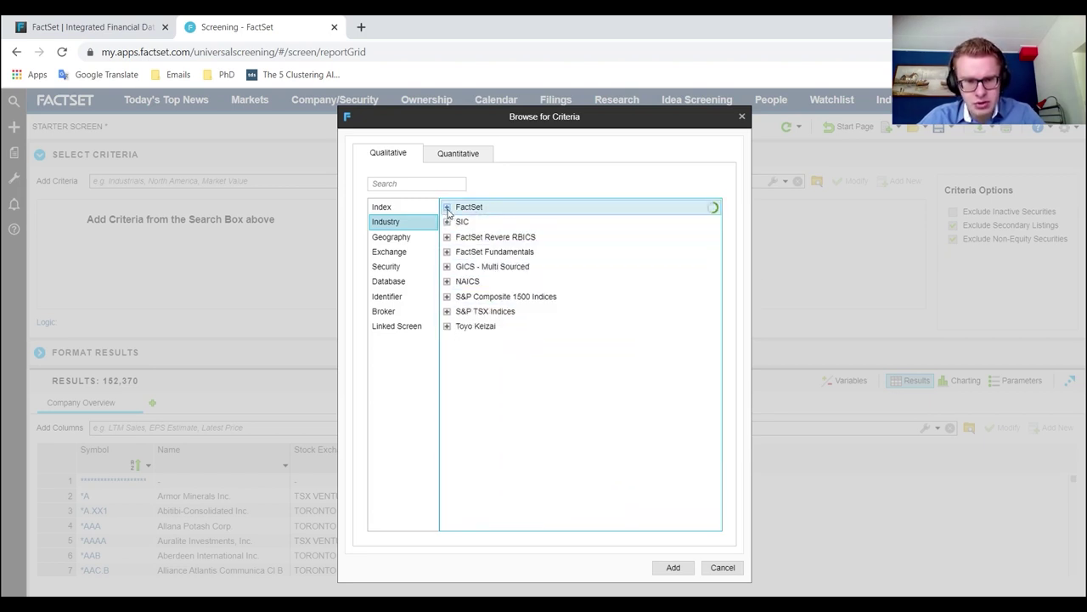
# Step: Select the Primary SIC industry groups and add them as screening criteria
pyautogui.click(446, 222)
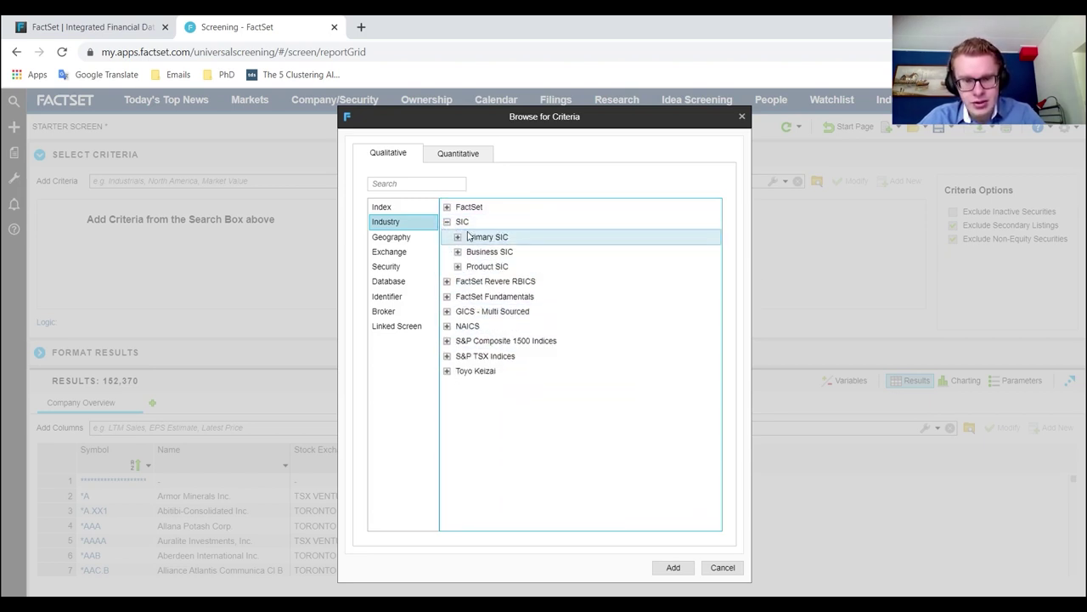
pyautogui.click(457, 238)
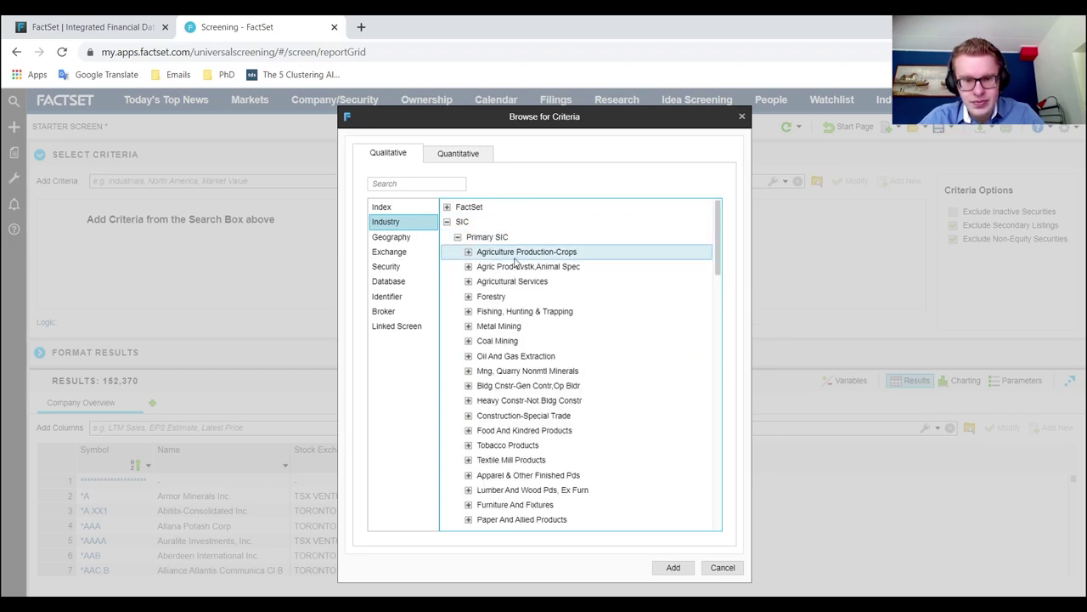
pyautogui.scroll(-15, 558, 294)
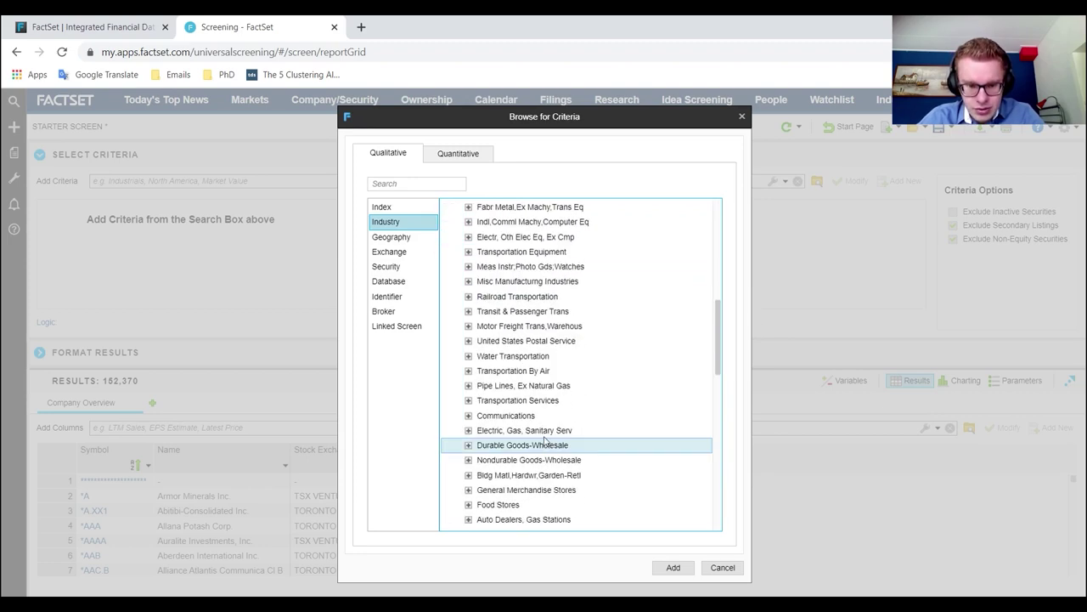
pyautogui.moveTo(540, 434); pyautogui.dragTo(537, 374)
pyautogui.keyDown('shift'); pyautogui.click(537, 387); pyautogui.keyUp('shift')
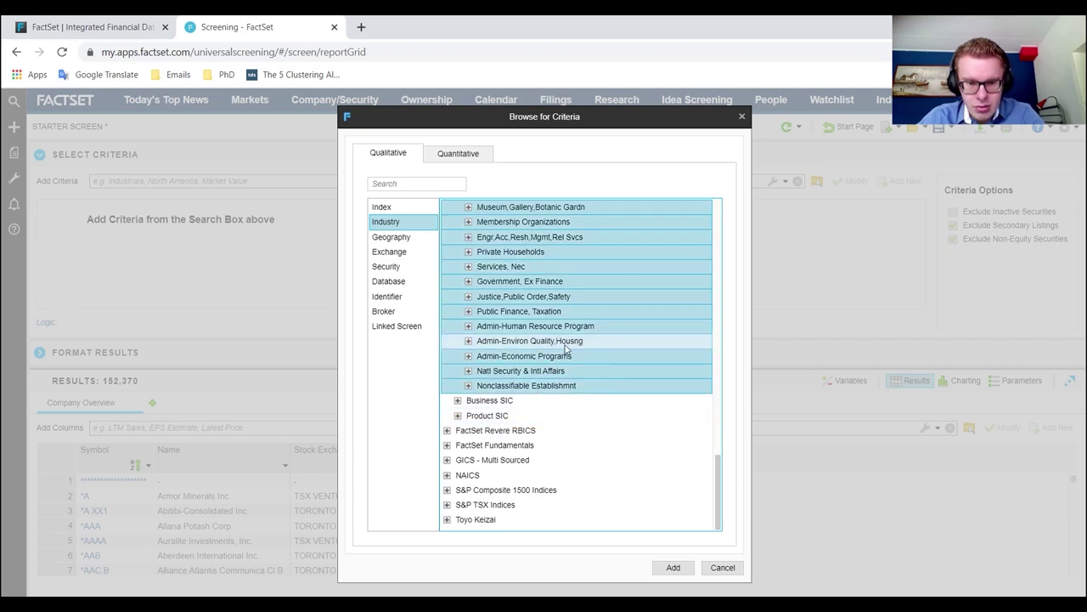
pyautogui.keyDown('ctrl'); pyautogui.click(525, 313); pyautogui.keyUp('ctrl')
pyautogui.keyDown('ctrl'); pyautogui.click(500, 297); pyautogui.keyUp('ctrl')
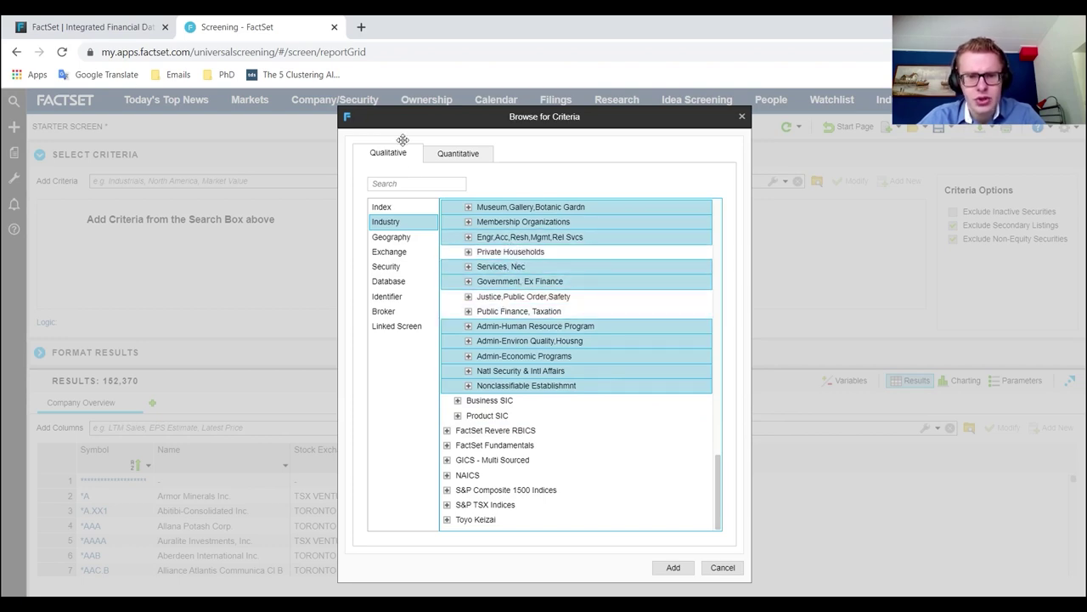
pyautogui.scroll(18, 505, 340)
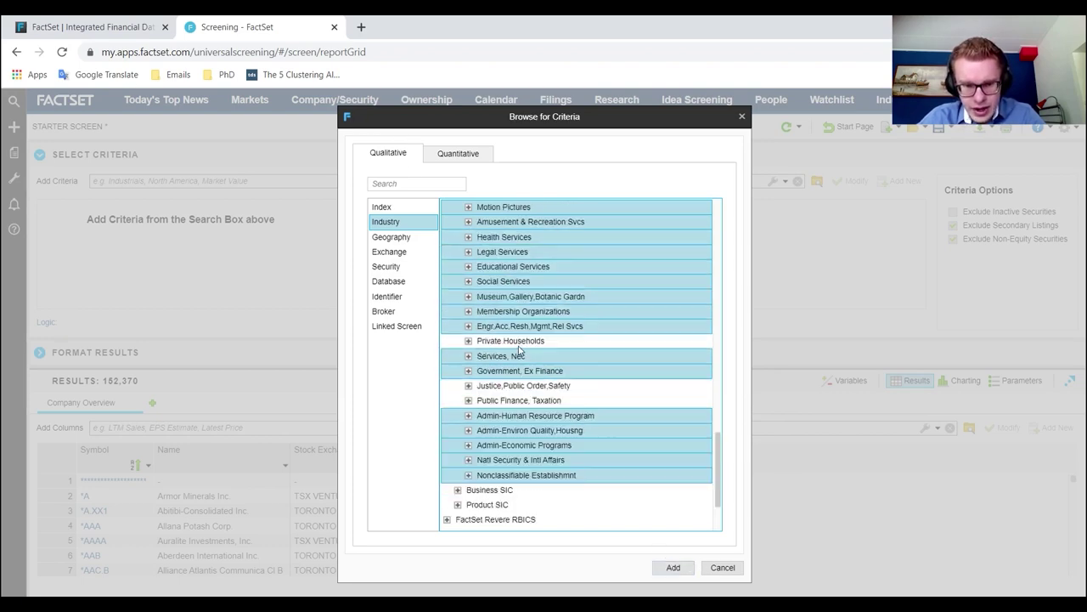
pyautogui.scroll(3, 512, 327)
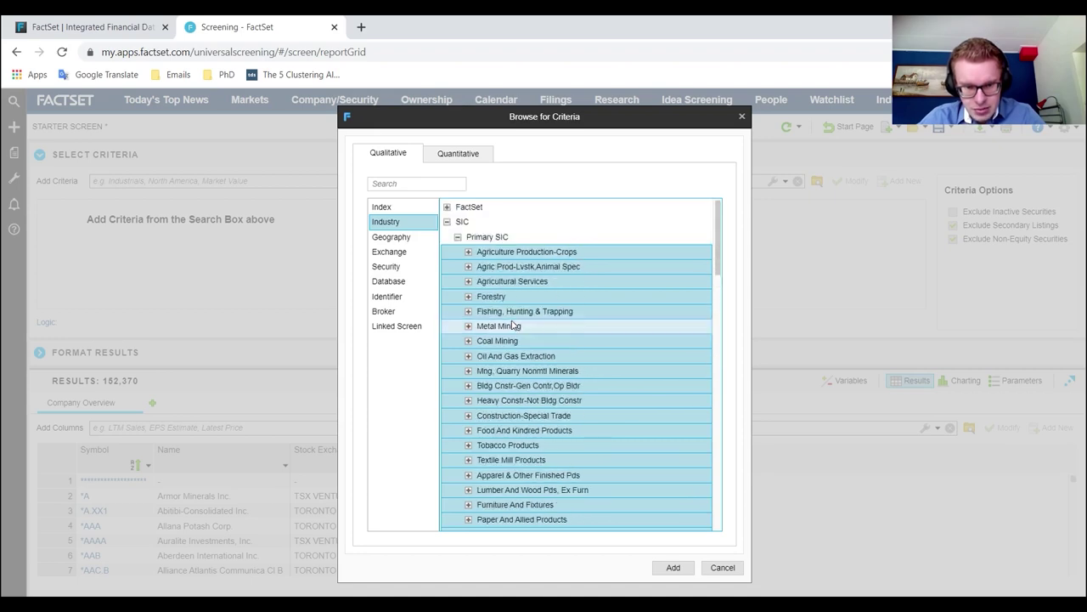
pyautogui.click(673, 566)
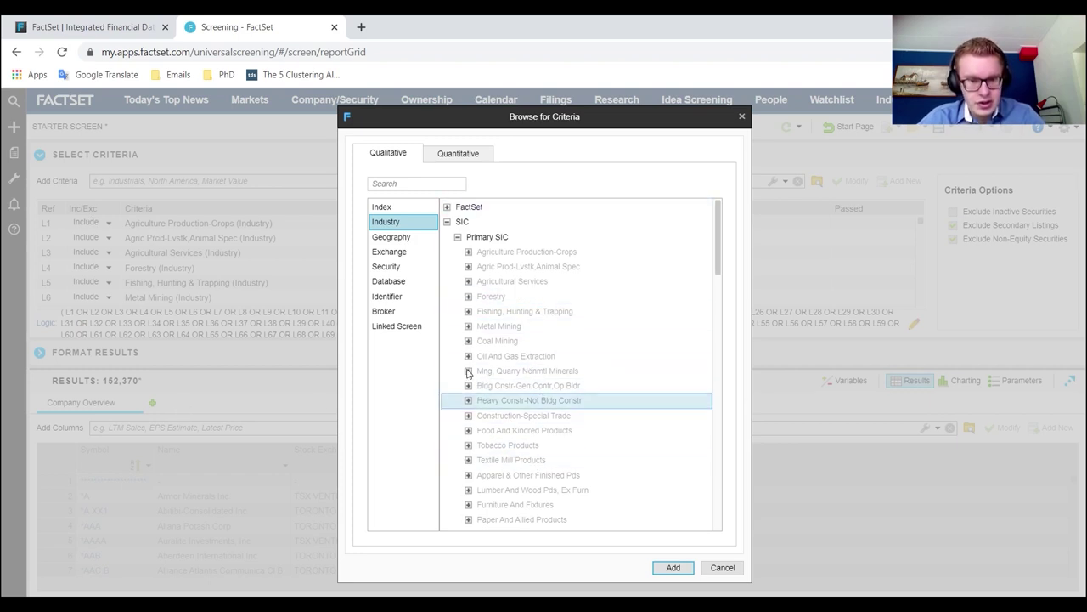
pyautogui.scroll(-10, 494, 304)
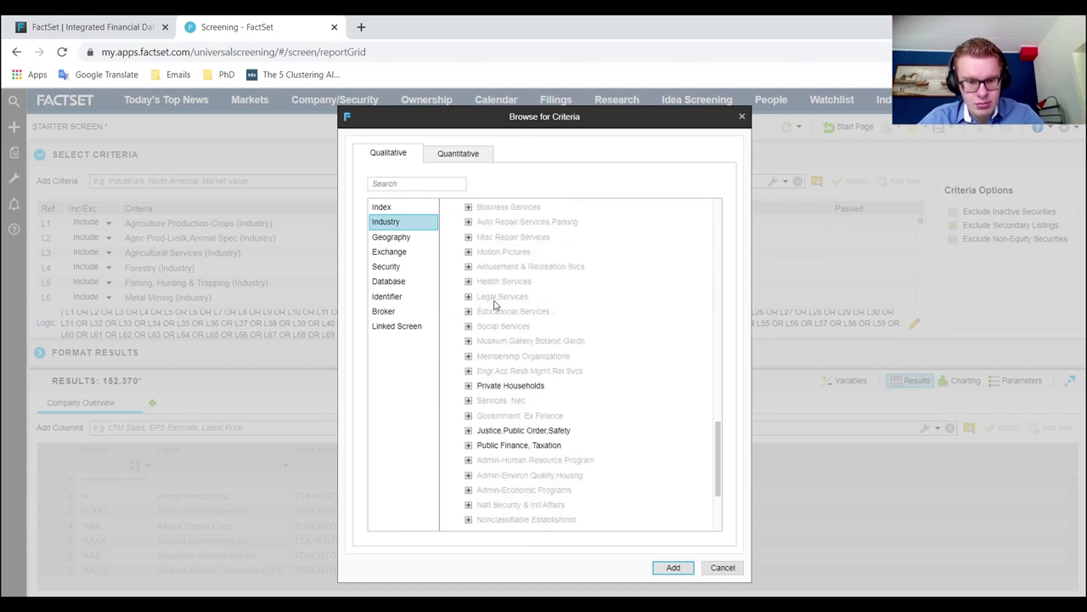
pyautogui.scroll(-3, 493, 304)
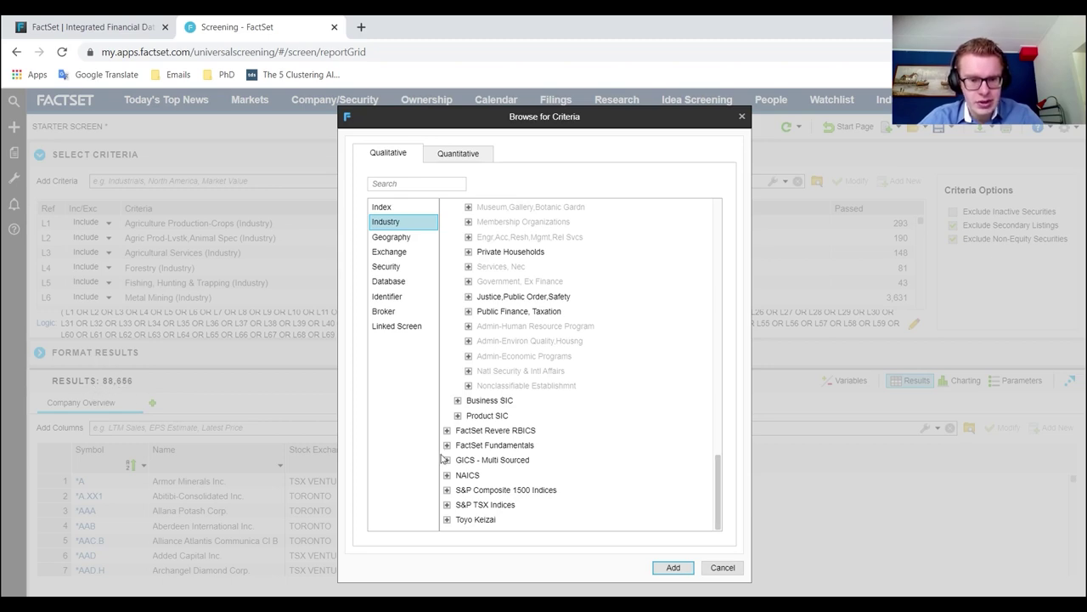
# Step: Add United States under Geography > North America as a criterion and view the results
pyautogui.click(722, 567)
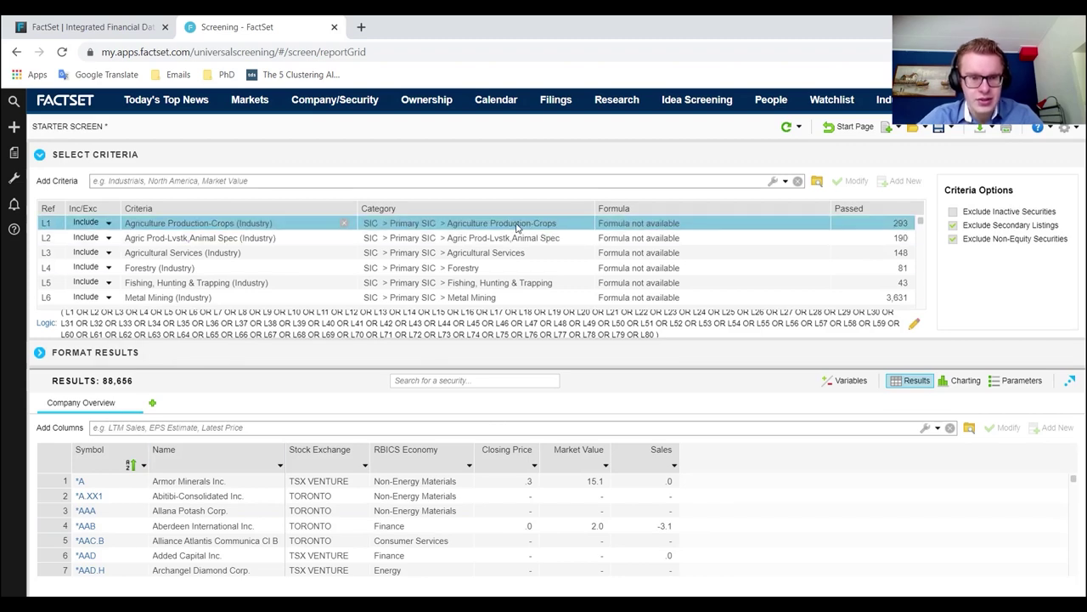
pyautogui.click(818, 182)
pyautogui.click(395, 237)
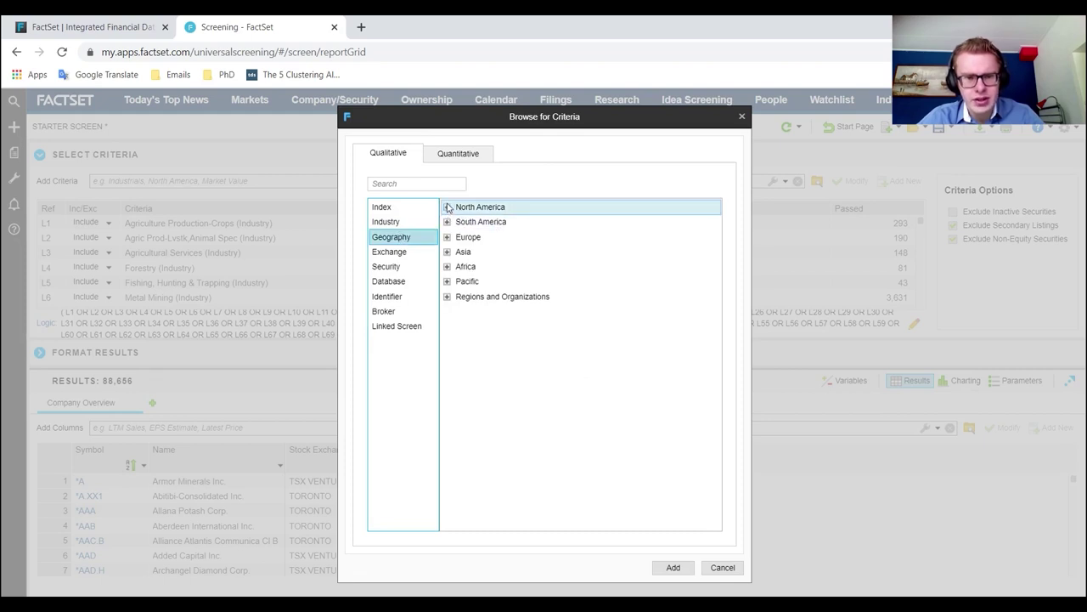
pyautogui.click(448, 208)
pyautogui.click(484, 221)
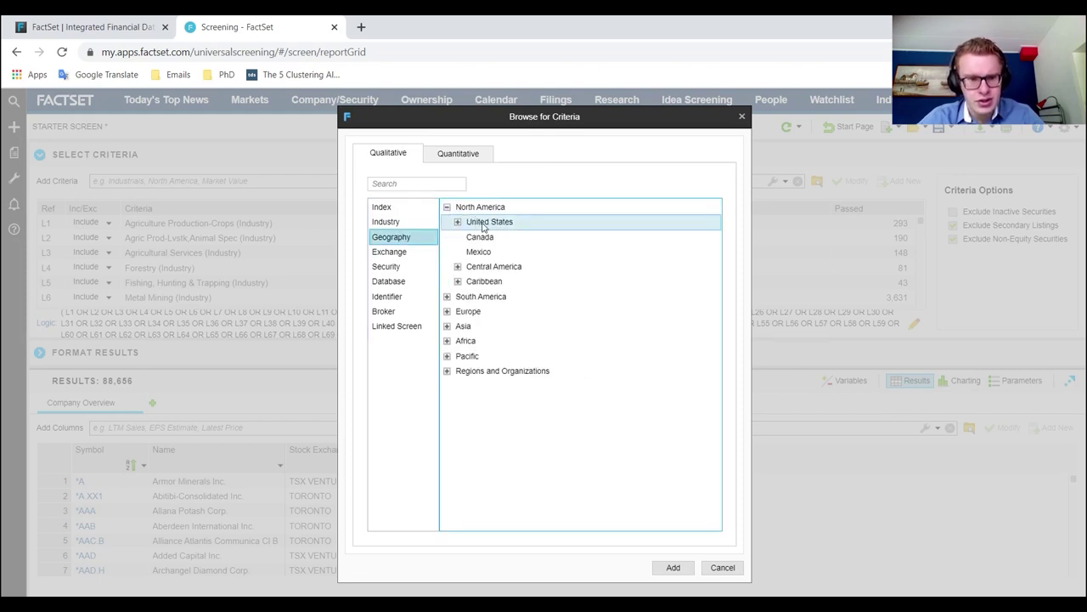
pyautogui.click(668, 571)
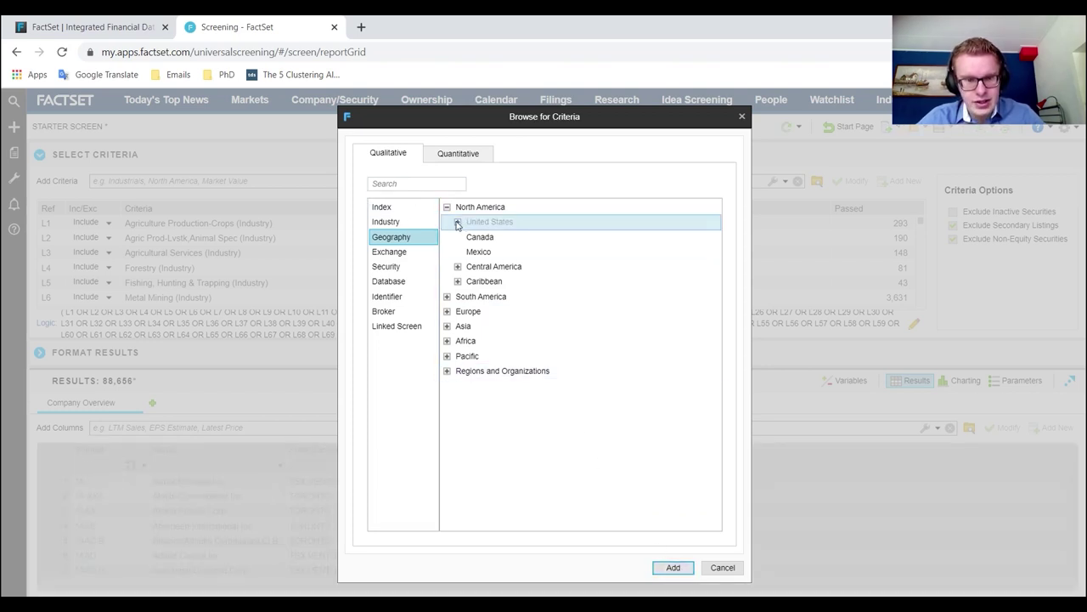
pyautogui.click(457, 223)
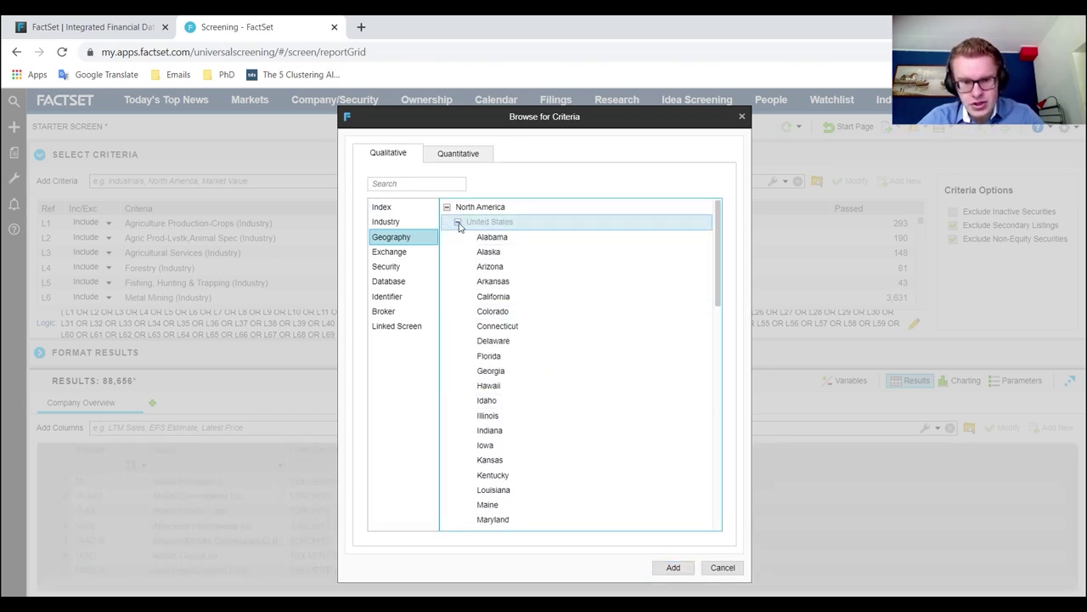
pyautogui.click(457, 223)
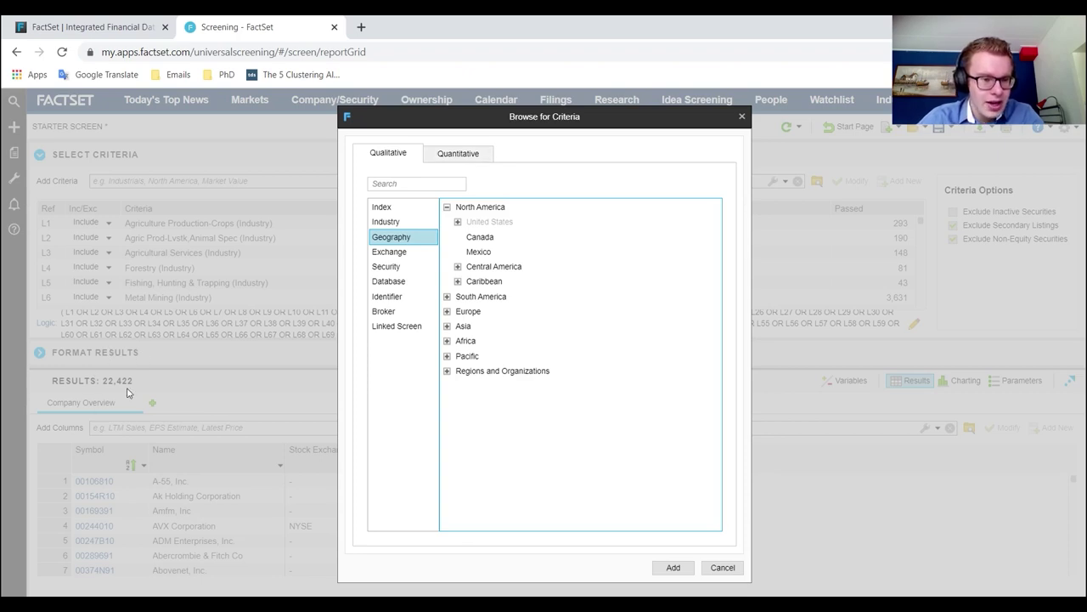
pyautogui.click(720, 567)
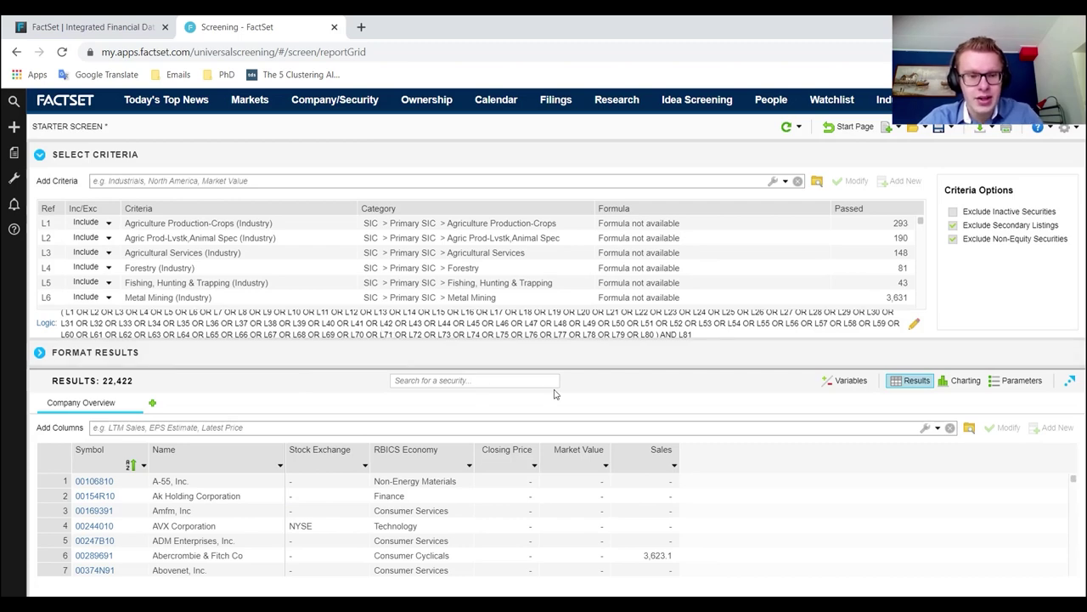
# Step: Add Stock > Share/Common/Ordinary as the security type criterion
pyautogui.click(816, 181)
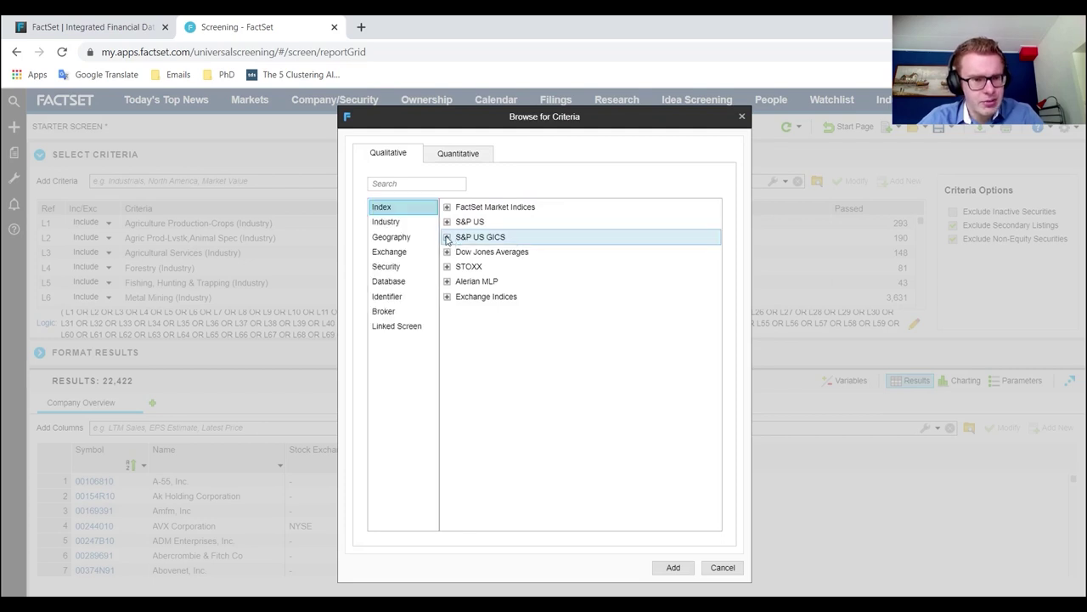
pyautogui.click(399, 253)
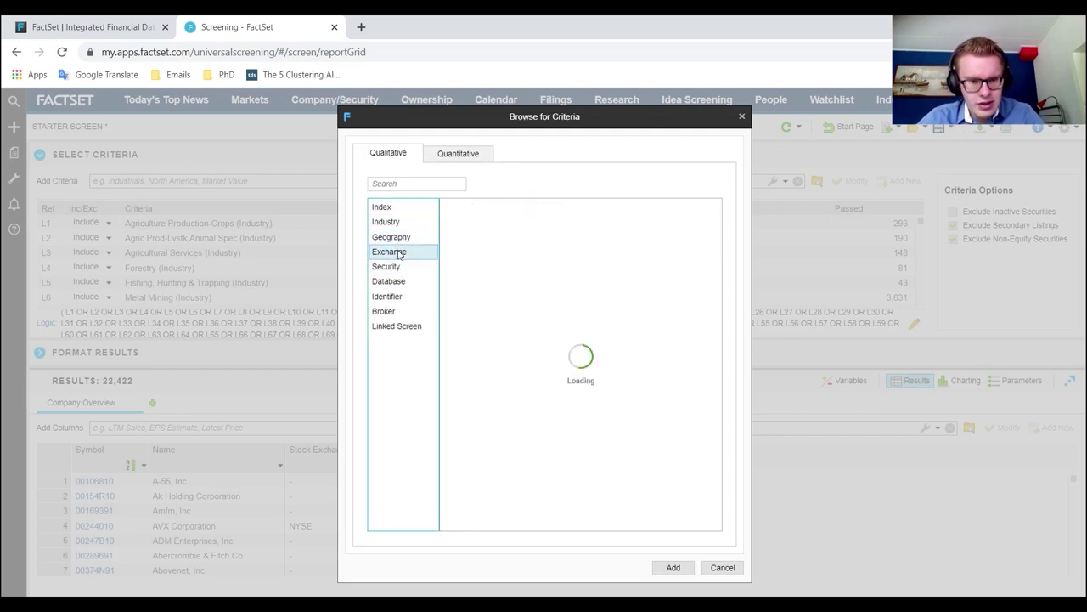
pyautogui.click(391, 237)
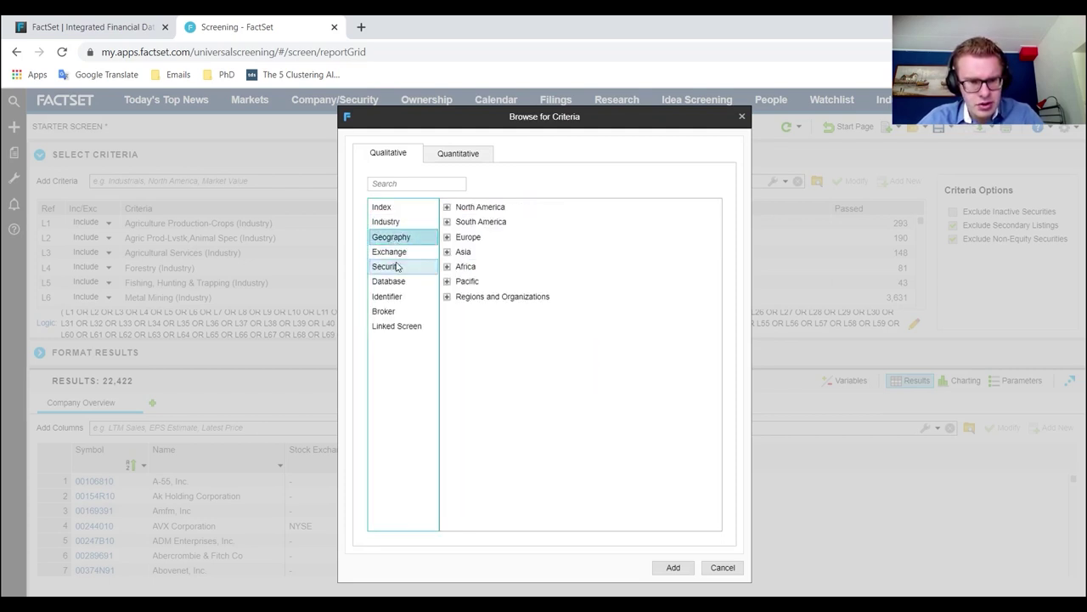
pyautogui.click(395, 269)
pyautogui.click(446, 207)
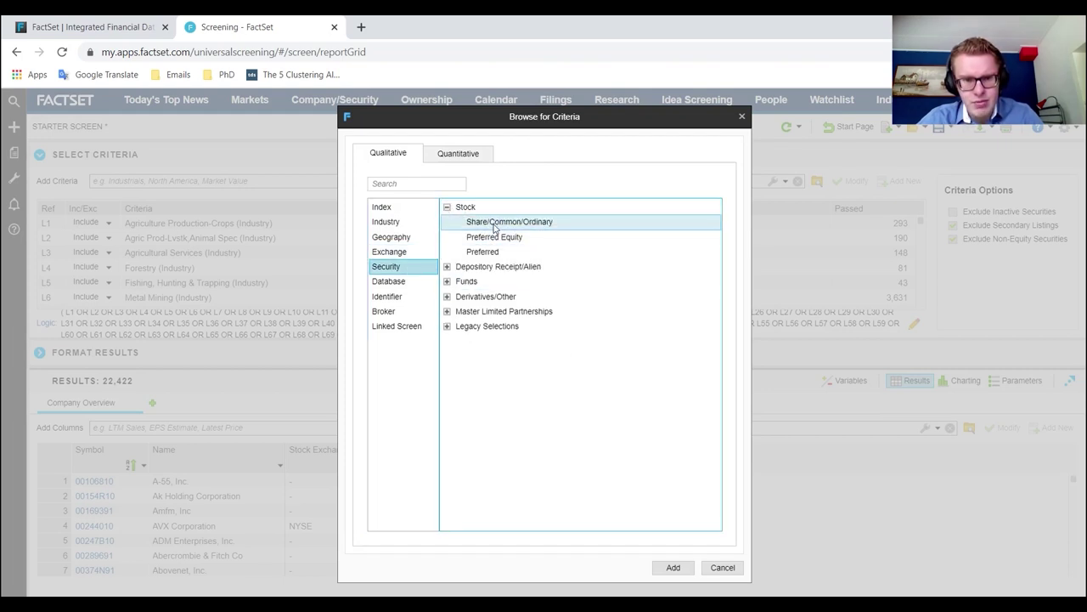
pyautogui.click(497, 222)
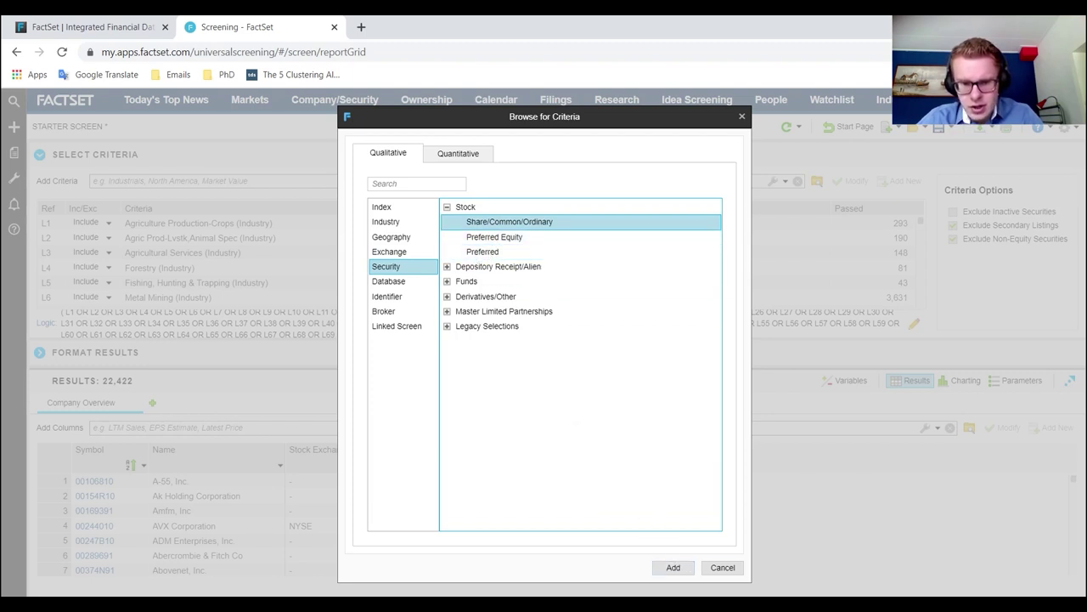
pyautogui.click(671, 568)
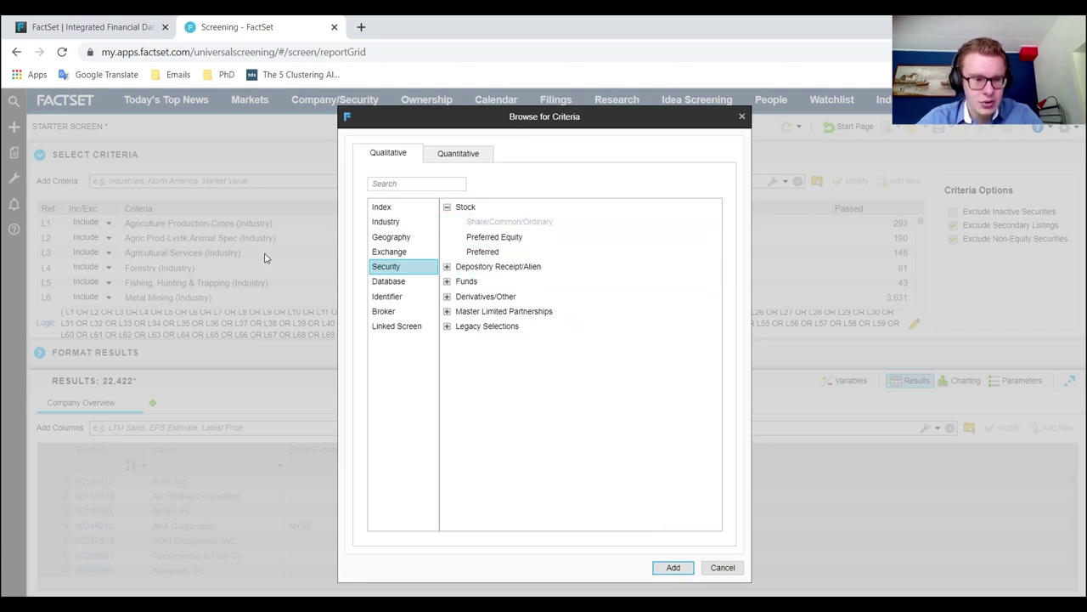
# Step: Add the Compustat financial database as a screening criterion
pyautogui.click(415, 283)
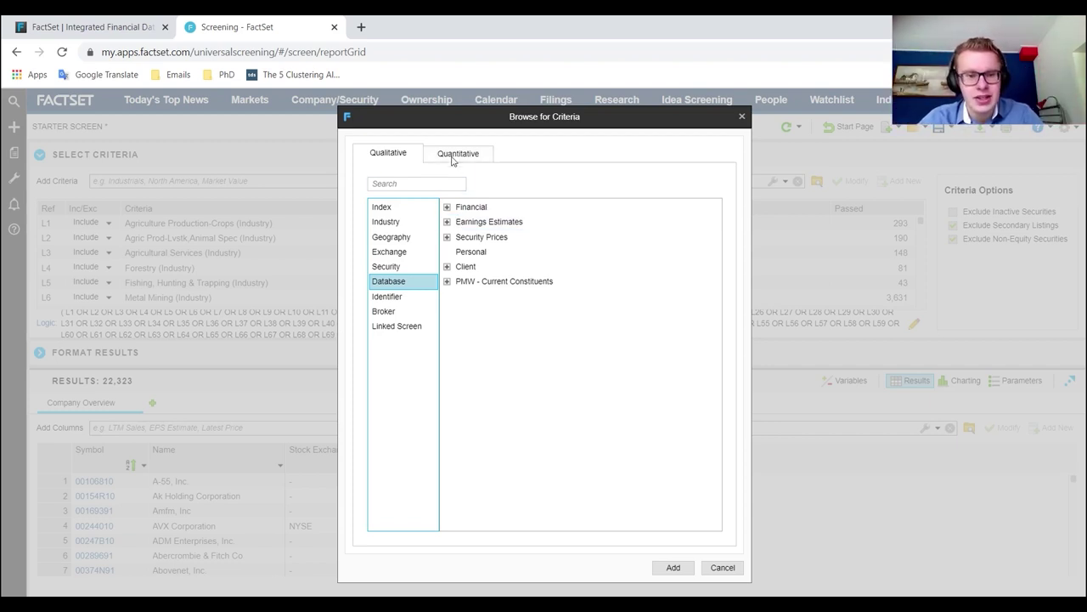
pyautogui.click(447, 207)
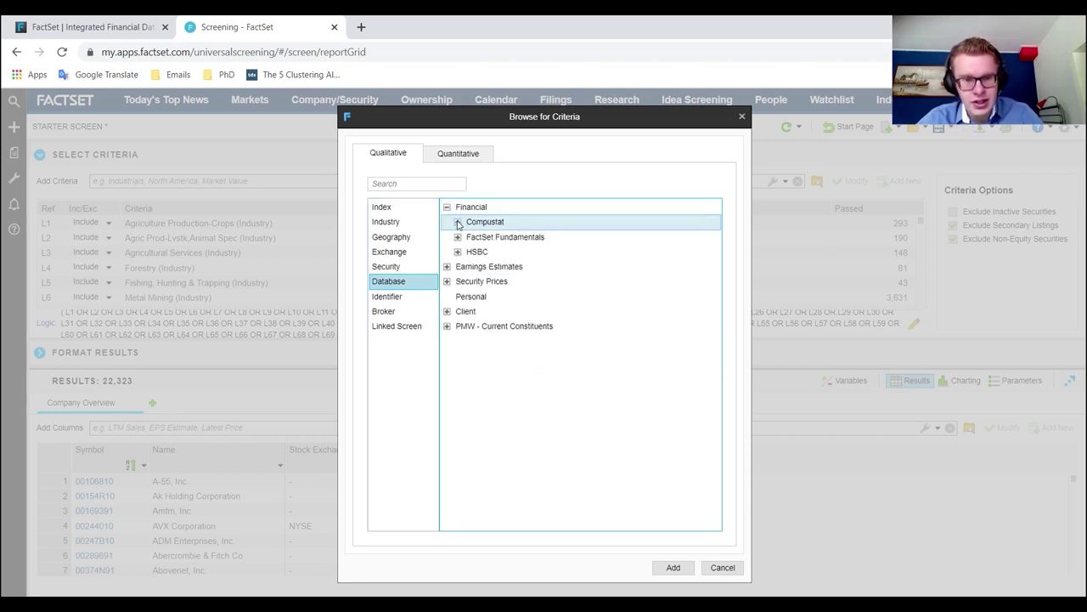
pyautogui.click(458, 223)
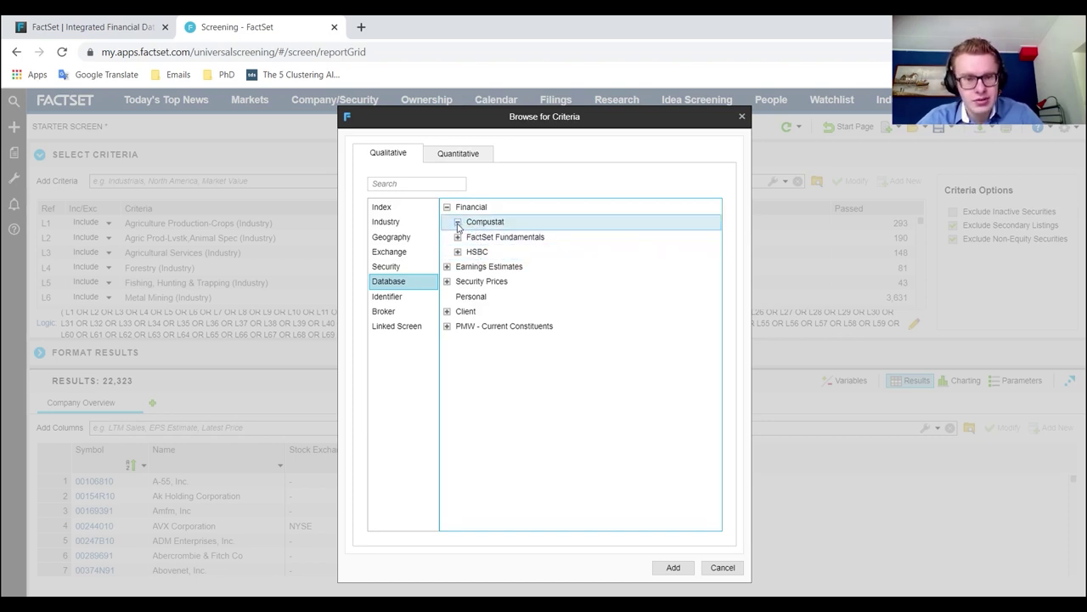
pyautogui.click(457, 223)
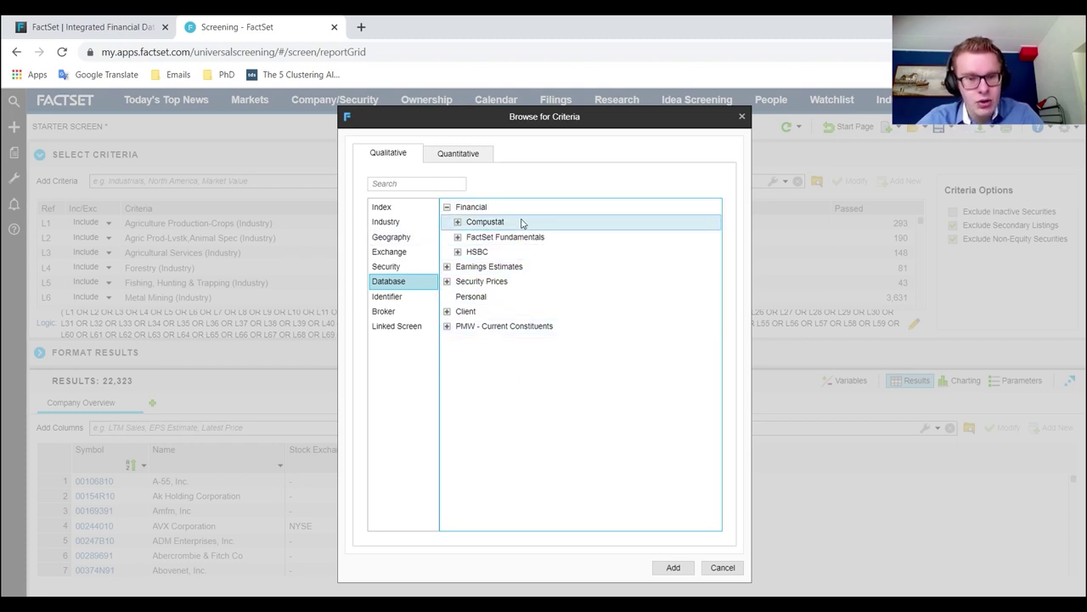
pyautogui.click(473, 223)
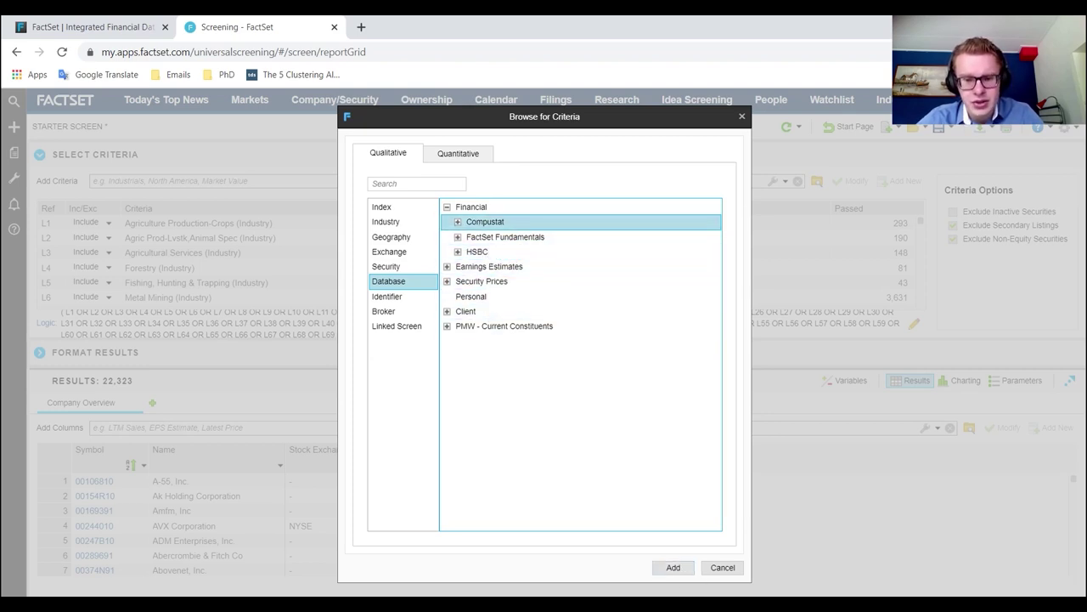
pyautogui.click(670, 570)
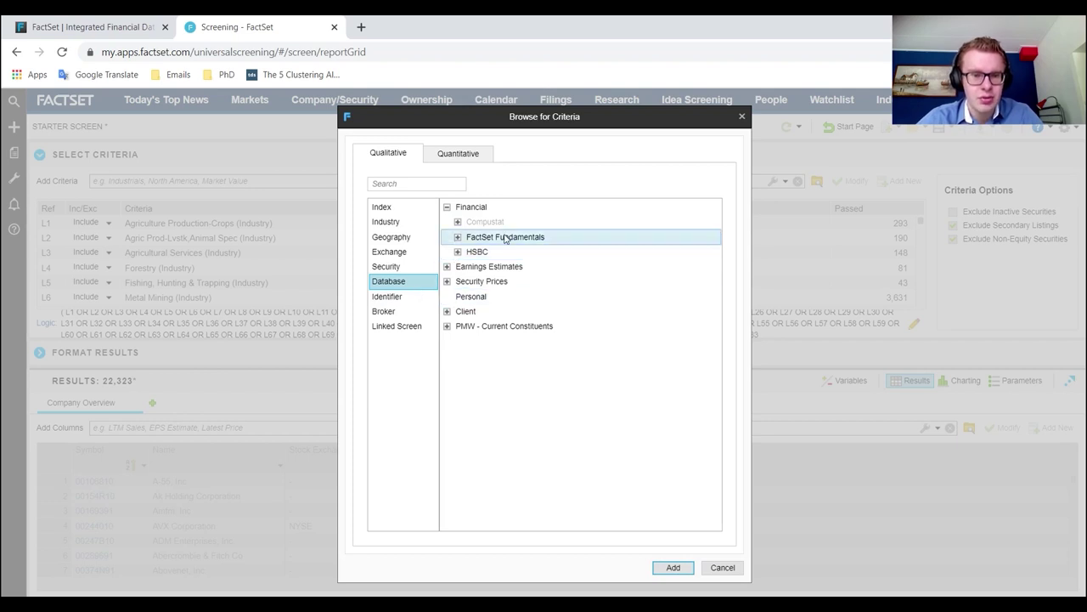
pyautogui.click(397, 295)
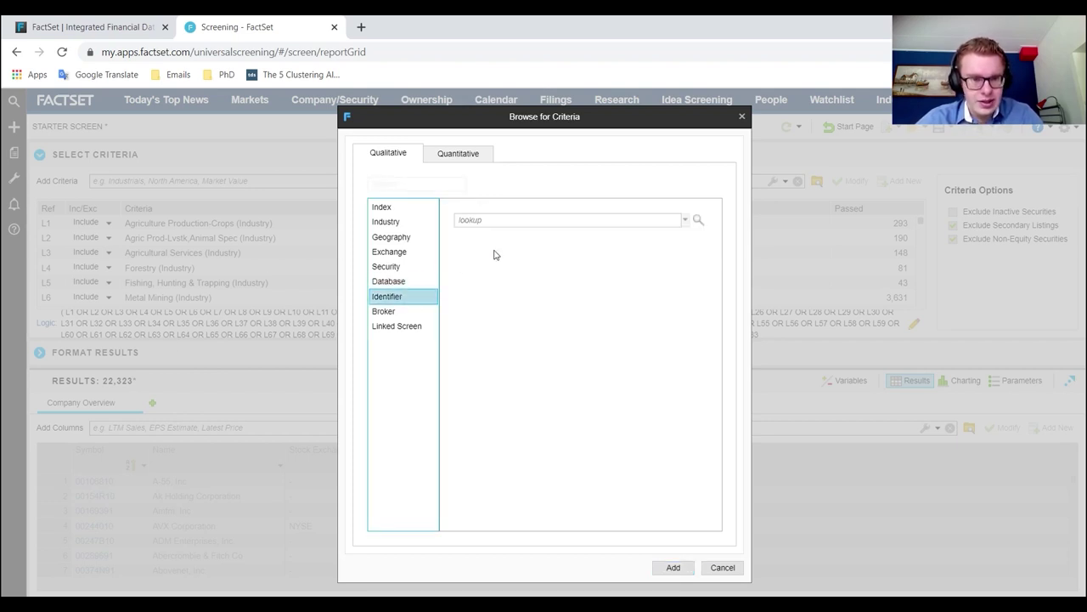
# Step: Look up Apple Inc. (AAPL-US) in the identifier box, then delete it
pyautogui.click(486, 221)
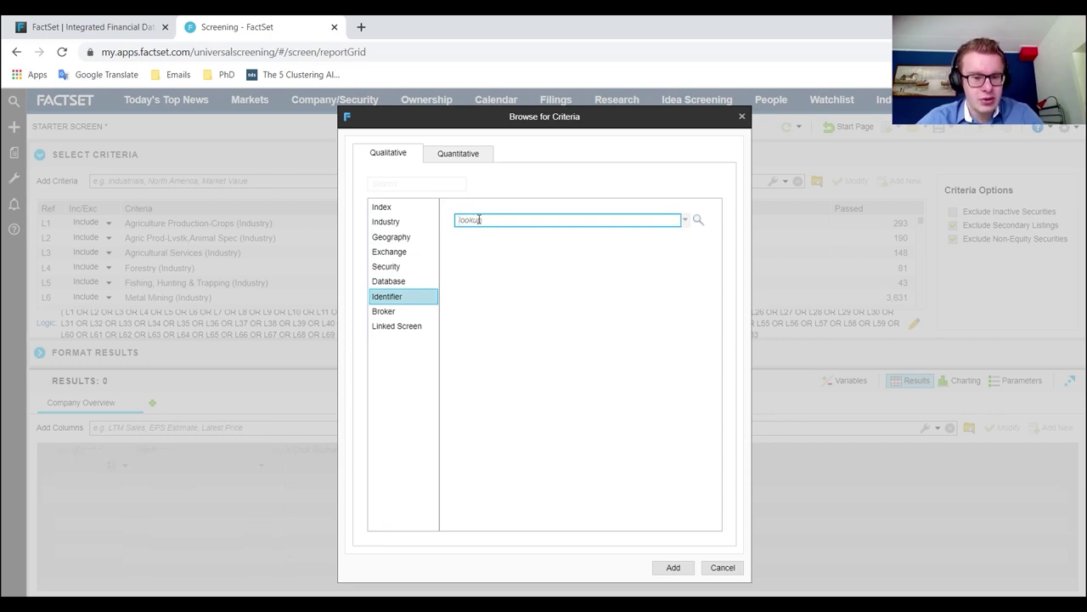
pyautogui.write('aapl')
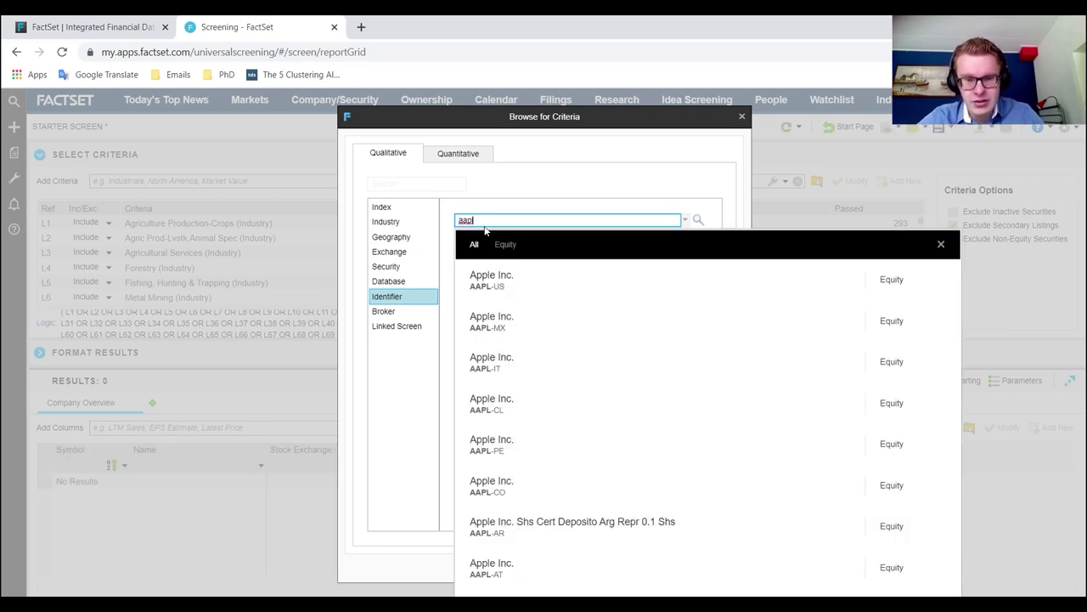
pyautogui.click(508, 285)
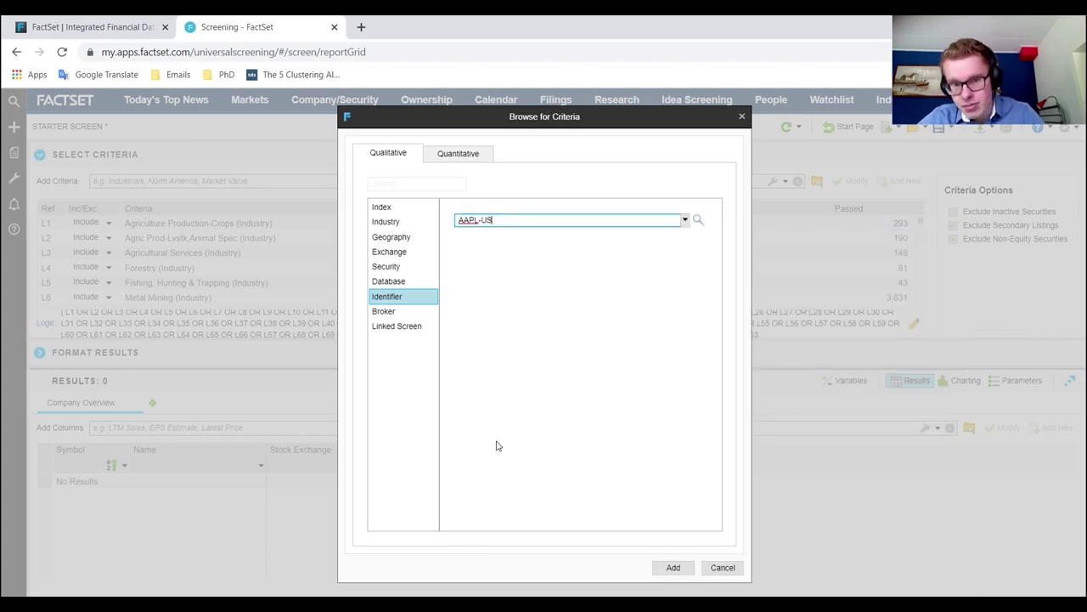
pyautogui.moveTo(498, 222); pyautogui.dragTo(454, 222)
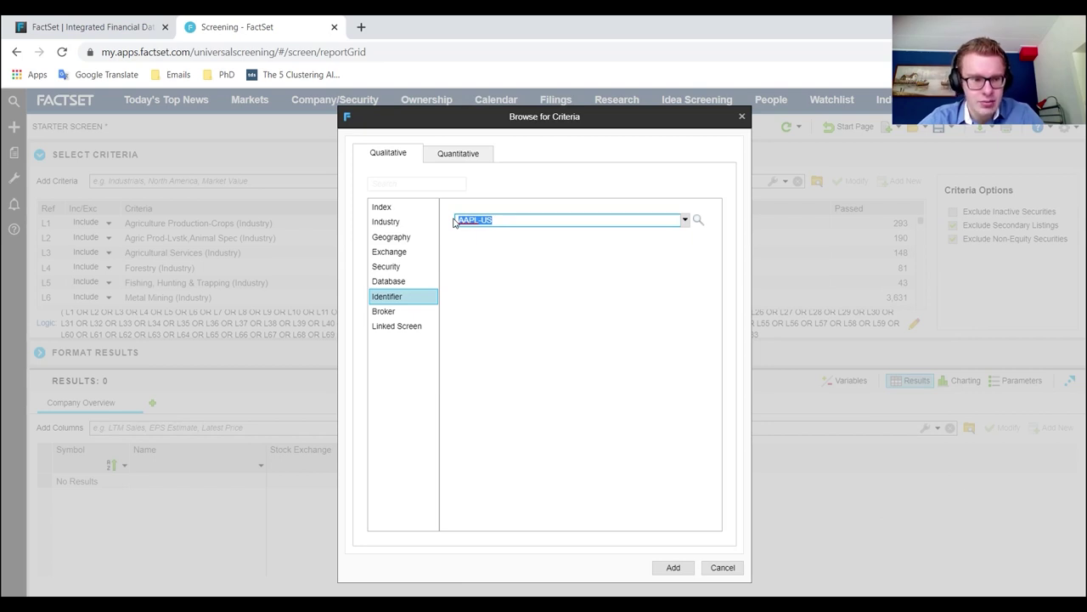
pyautogui.press('BackSpace')
pyautogui.click(395, 282)
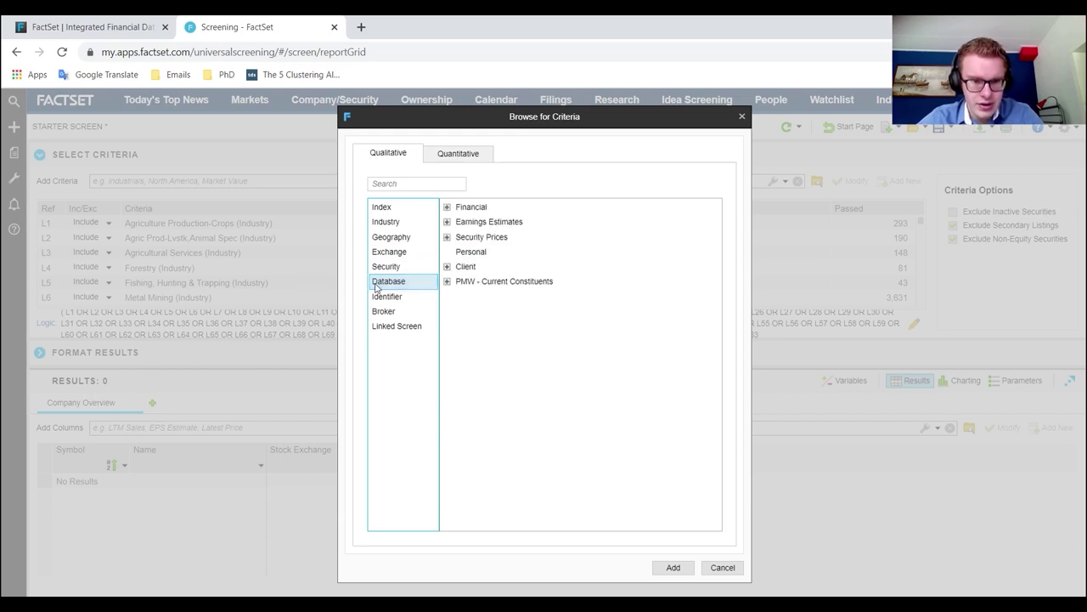
# Step: Add Compustat, FactSet Fundamentals and HSBC together from the Financial databases as criteria
pyautogui.click(446, 207)
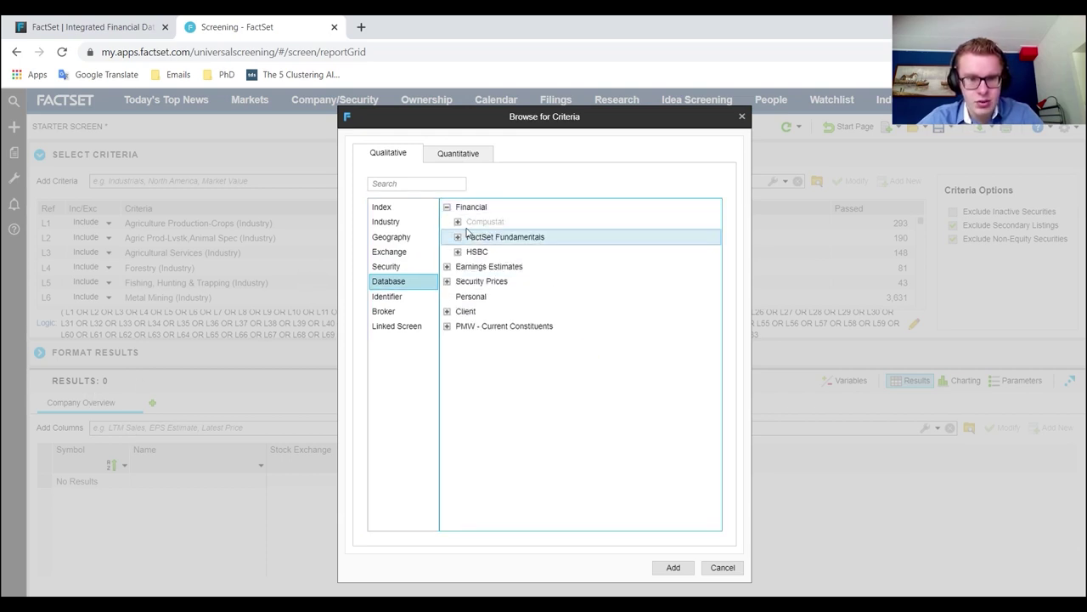
pyautogui.click(485, 221)
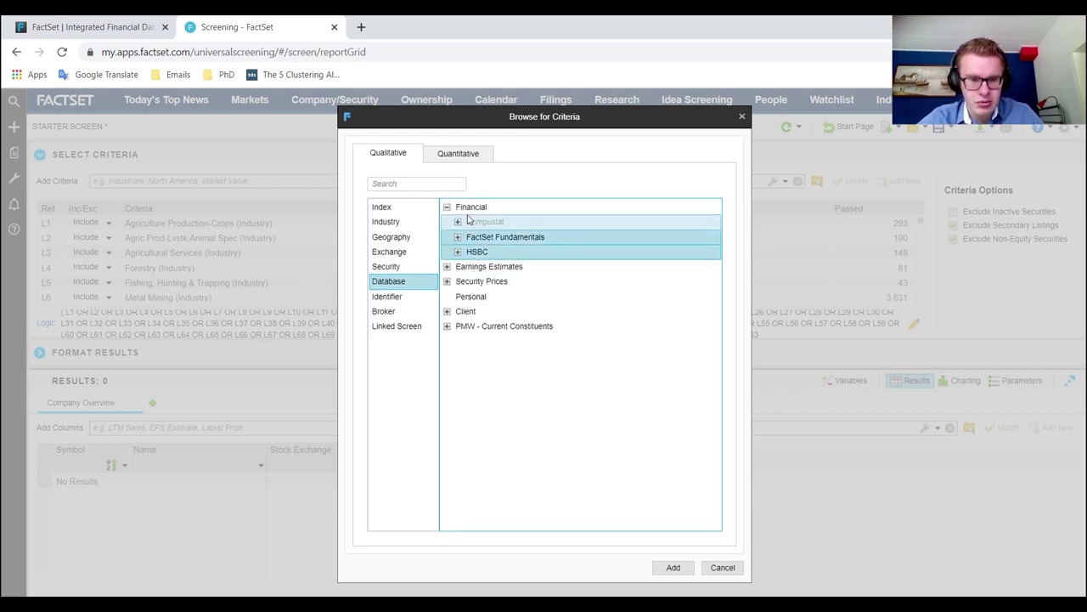
pyautogui.hotkey('shift', 'Down')
pyautogui.hotkey('shift', 'Down')
pyautogui.click(685, 569)
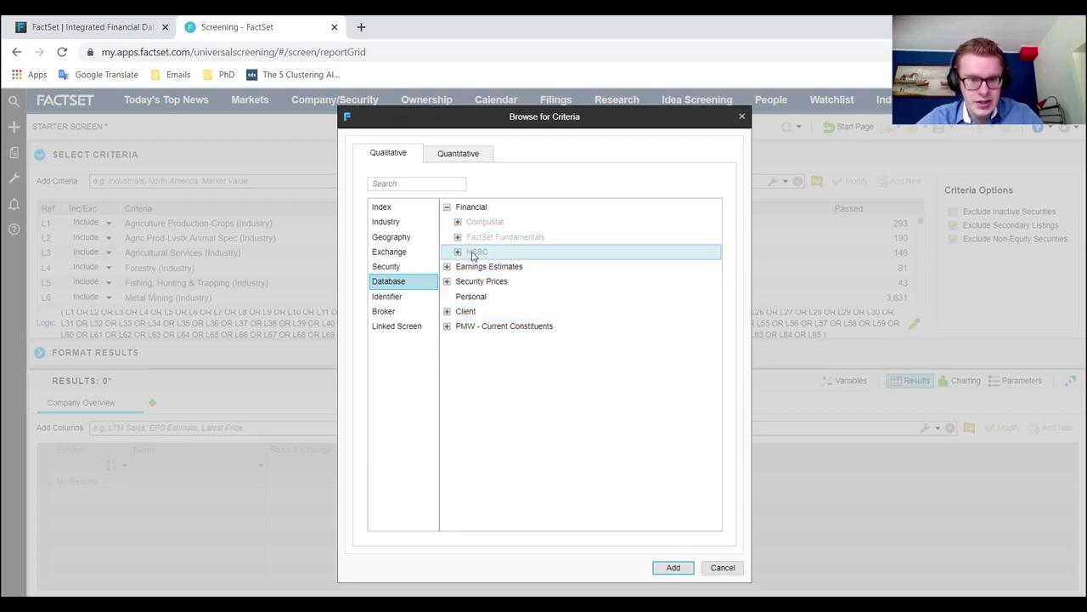
pyautogui.click(447, 207)
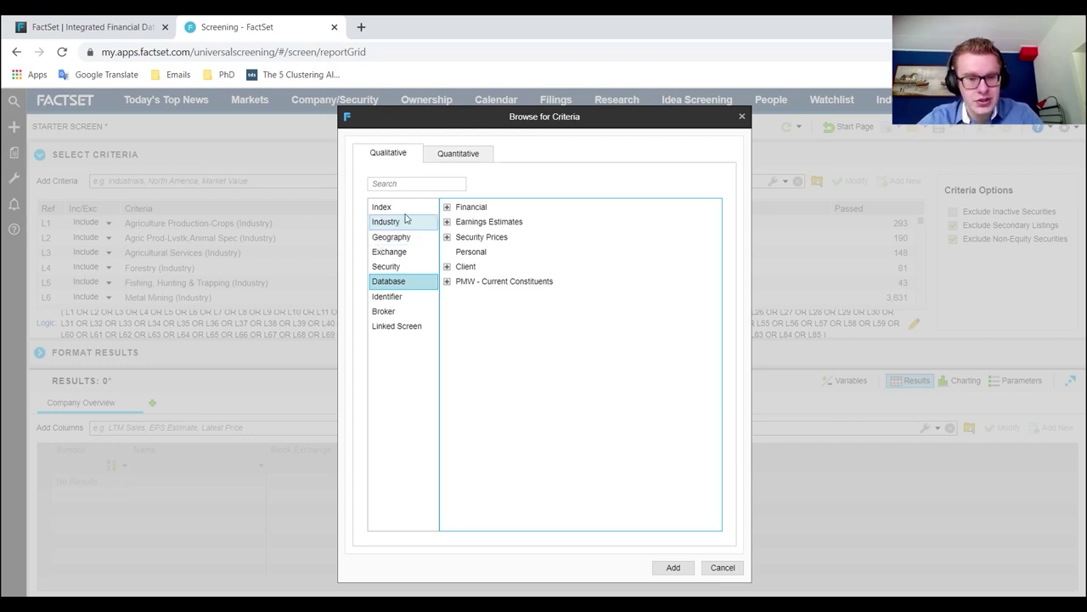
pyautogui.click(403, 298)
# Step: Preview Broker, Linked Screen and the Quantitative Price criterion, then cancel without adding any
pyautogui.click(402, 310)
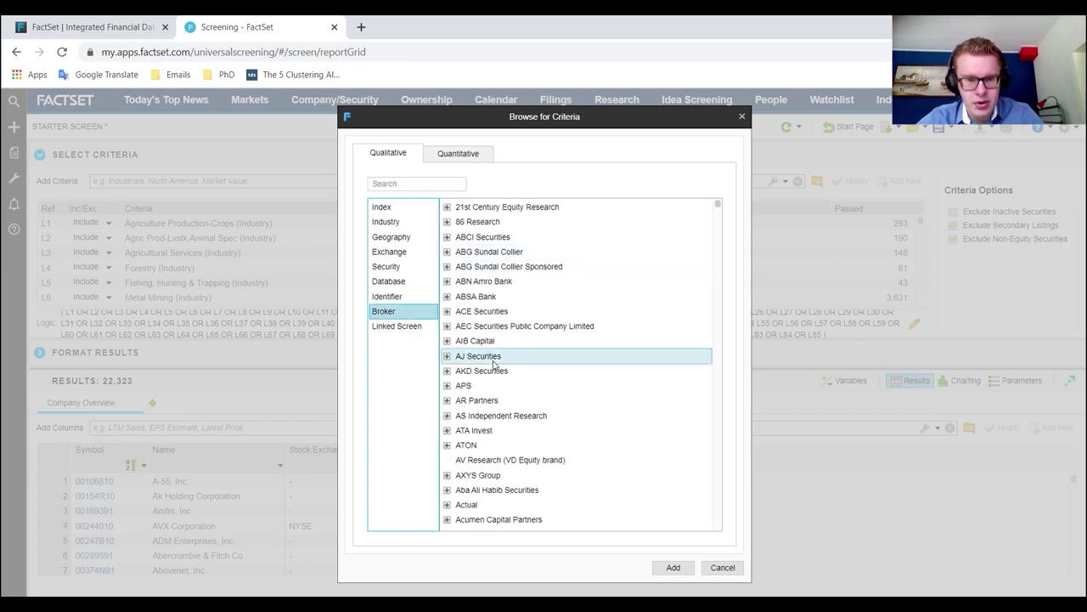
pyautogui.click(402, 325)
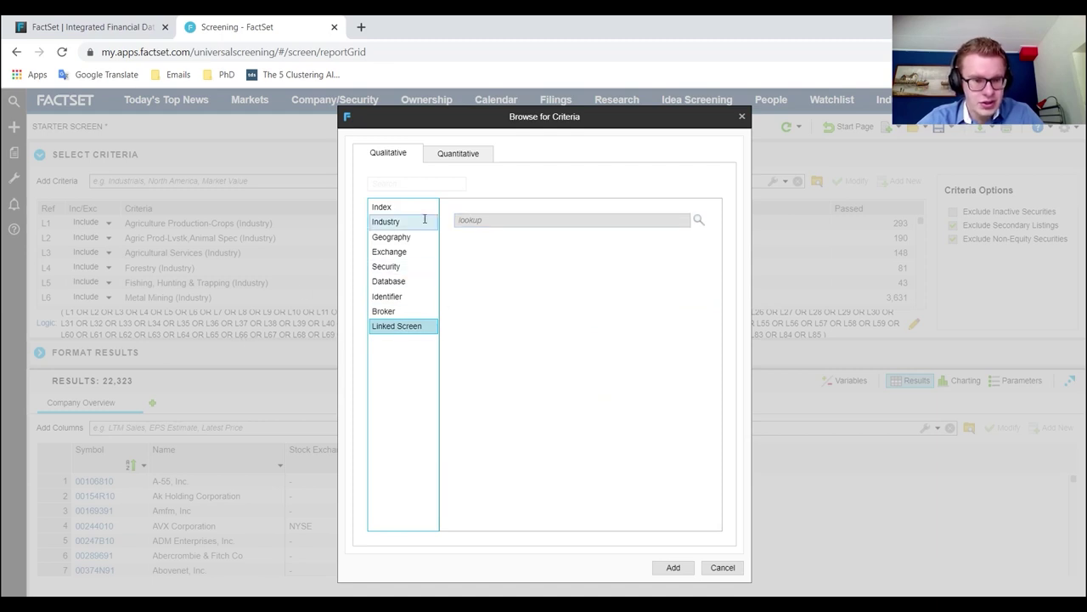
pyautogui.click(458, 155)
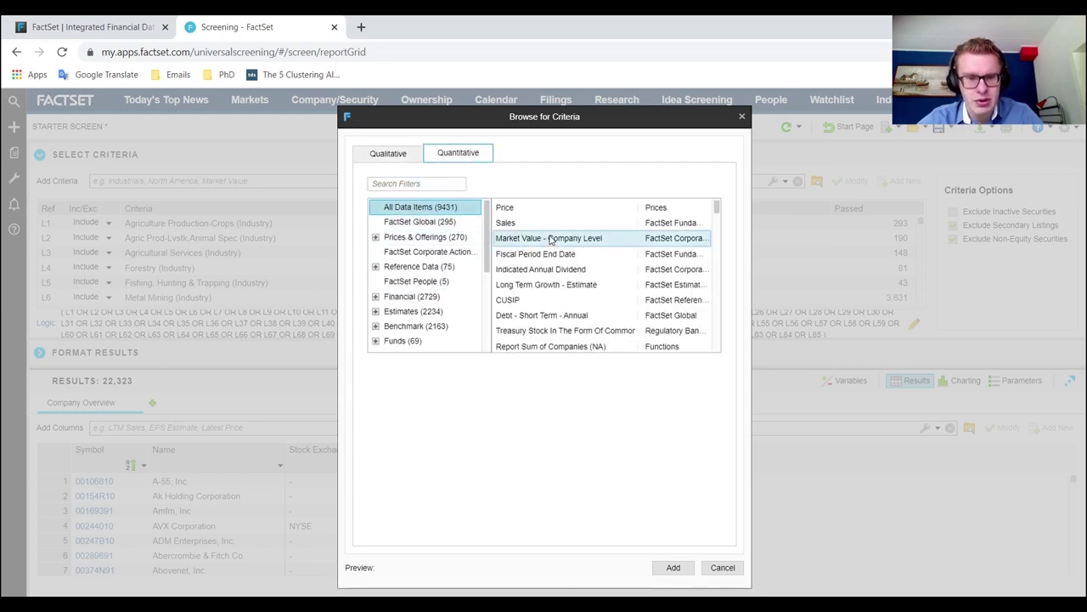
pyautogui.click(500, 208)
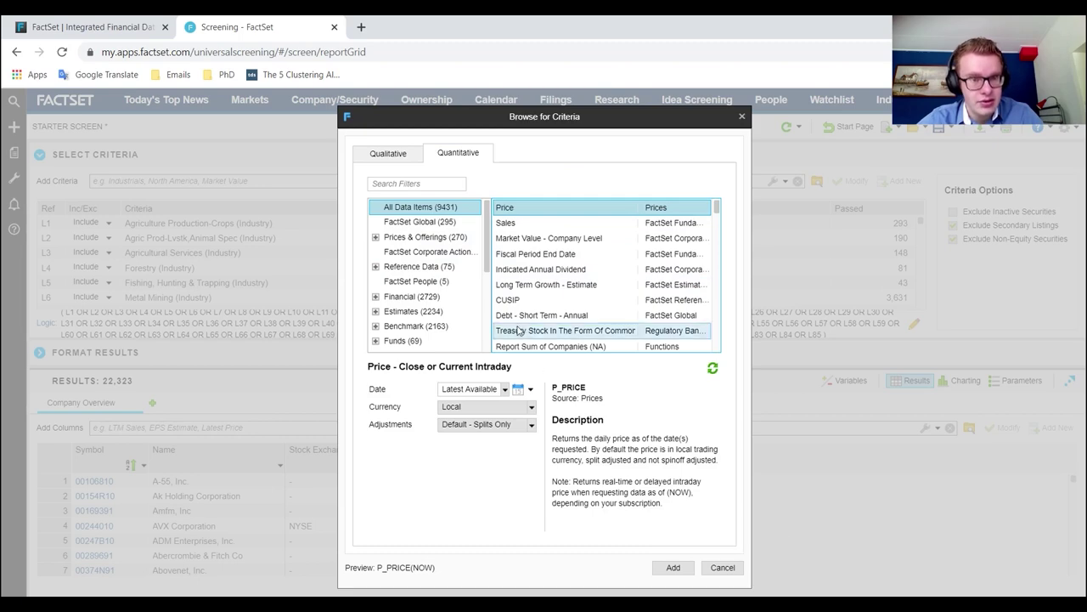
pyautogui.click(722, 566)
pyautogui.click(203, 224)
pyautogui.scroll(-20, 203, 223)
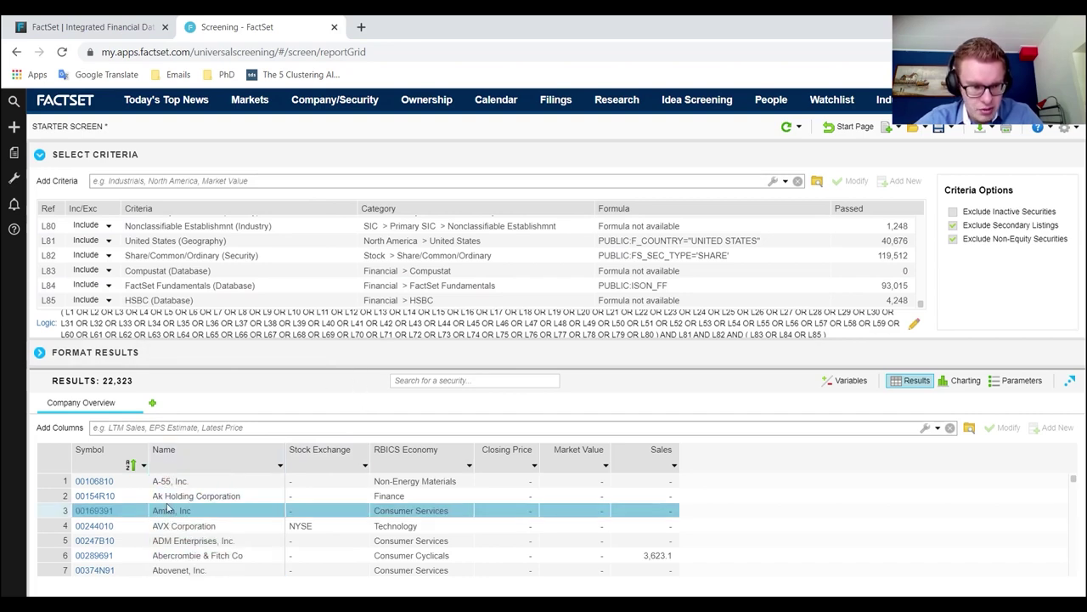
pyautogui.scroll(-10, 142, 496)
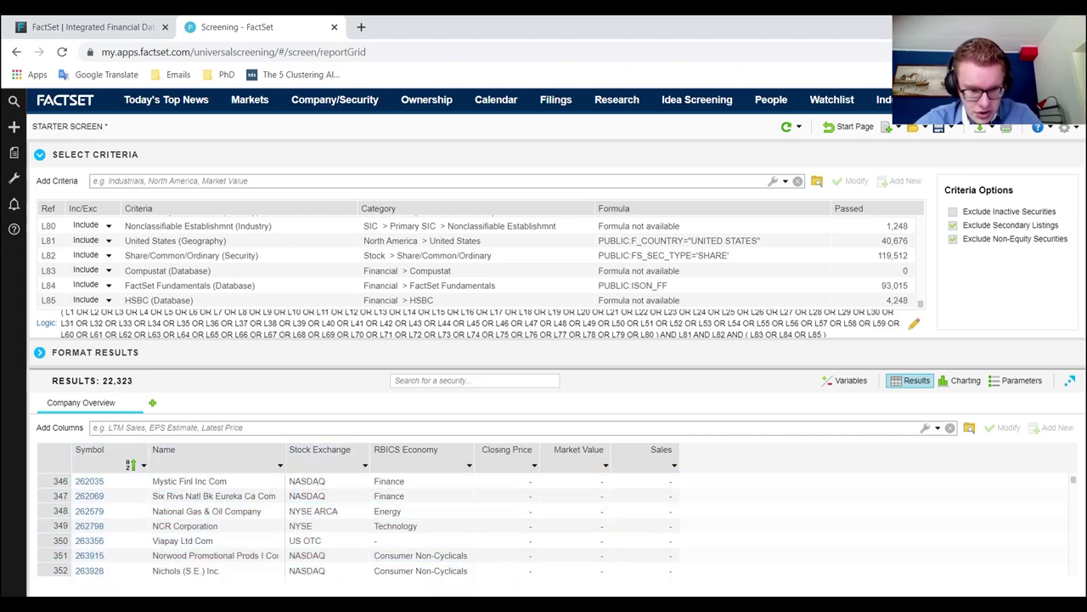
pyautogui.click(407, 540)
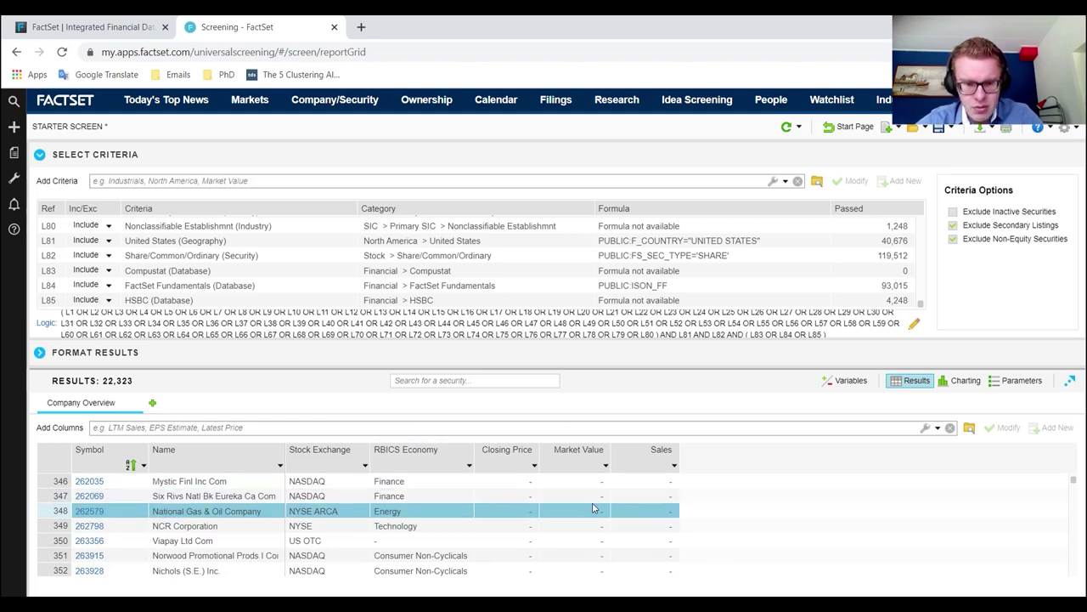
# Step: Add CUSIP as a new column in the screening results grid
pyautogui.click(969, 429)
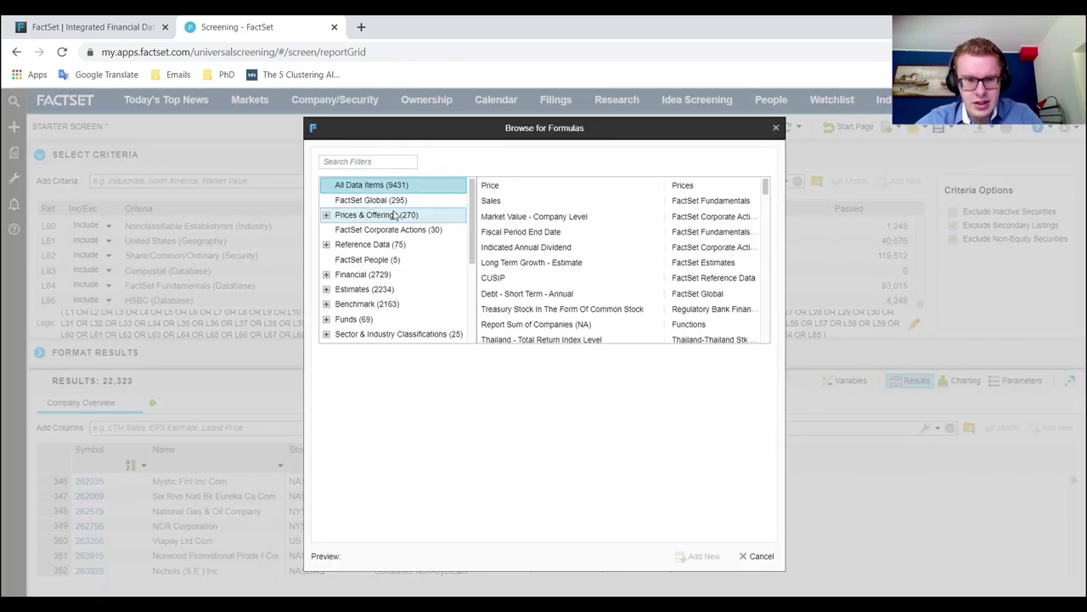
pyautogui.scroll(-10, 548, 255)
pyautogui.scroll(10, 533, 238)
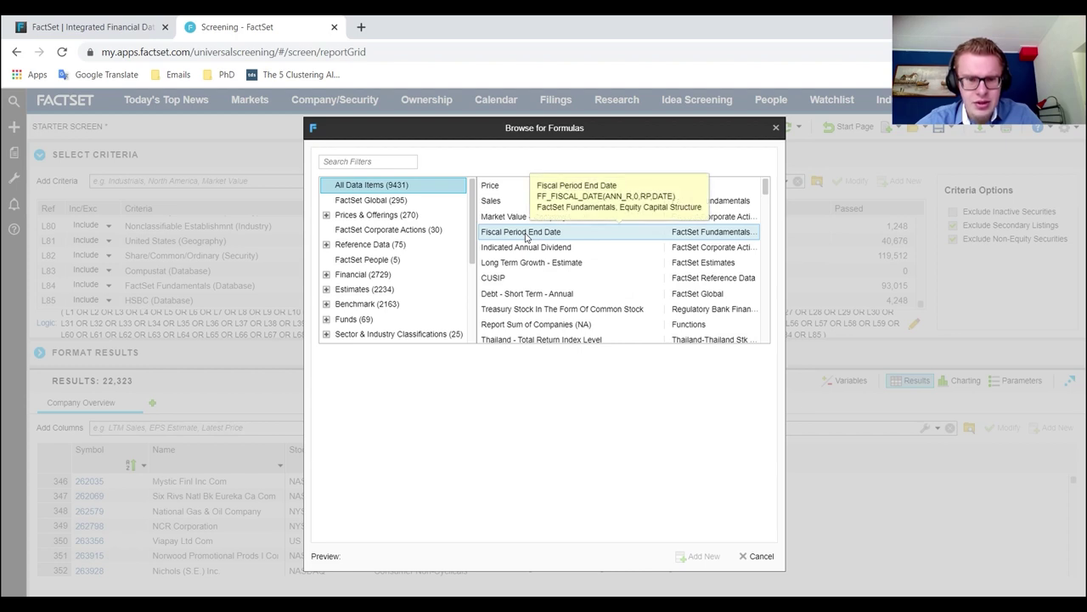
pyautogui.click(501, 279)
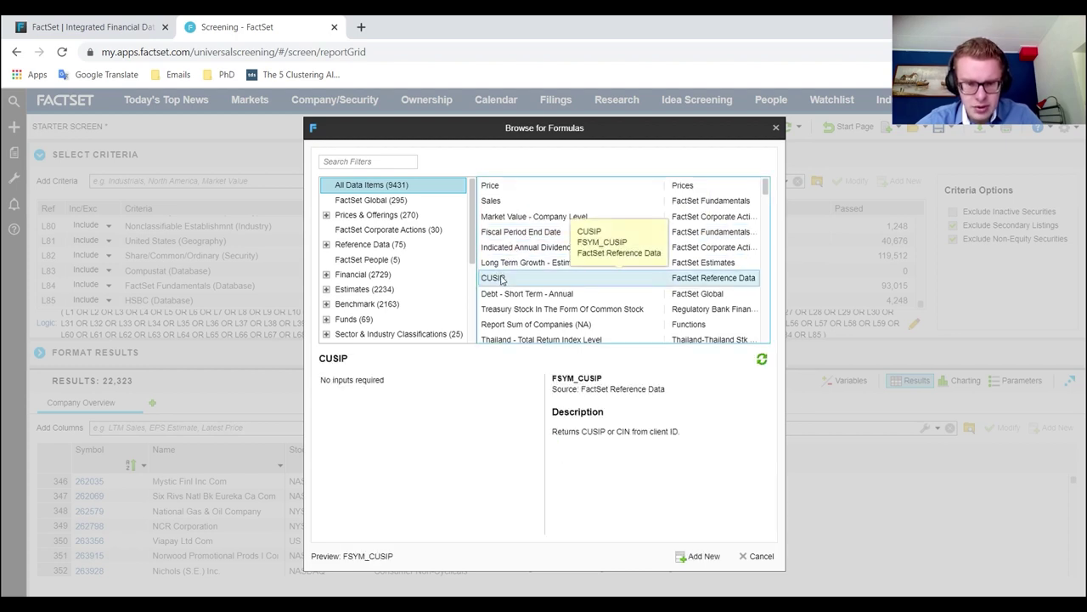
pyautogui.click(702, 557)
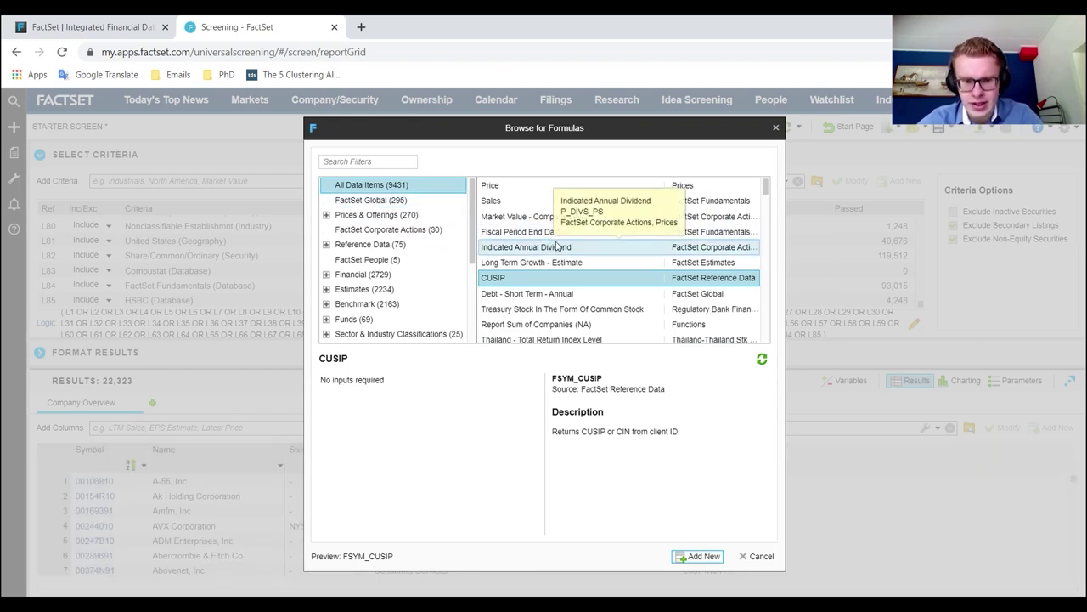
# Step: Start a search of the formula list for identifier items
pyautogui.scroll(-3, 552, 250)
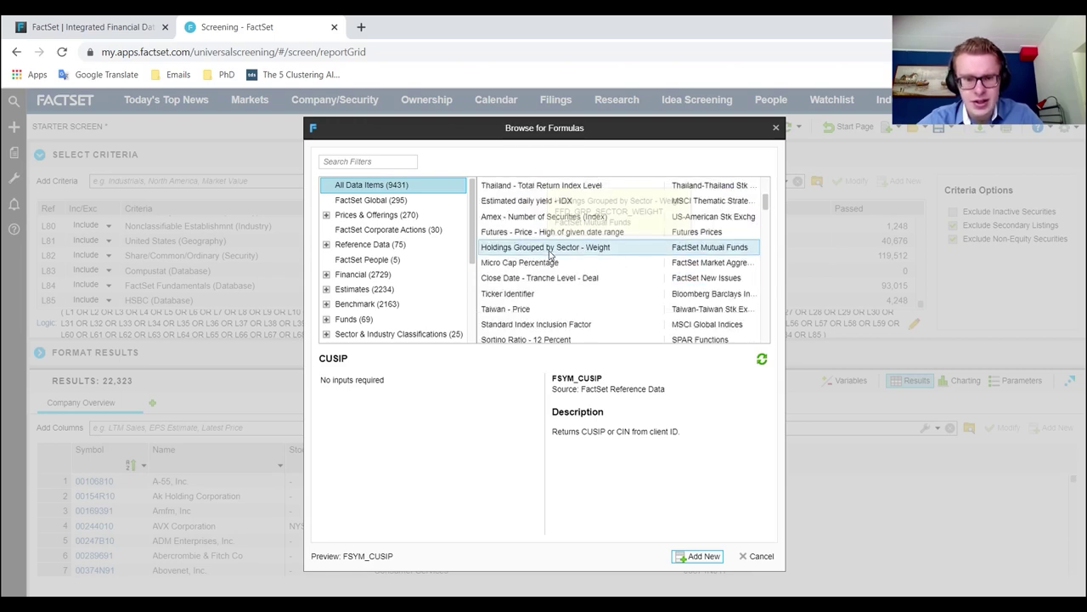
pyautogui.scroll(-5, 550, 255)
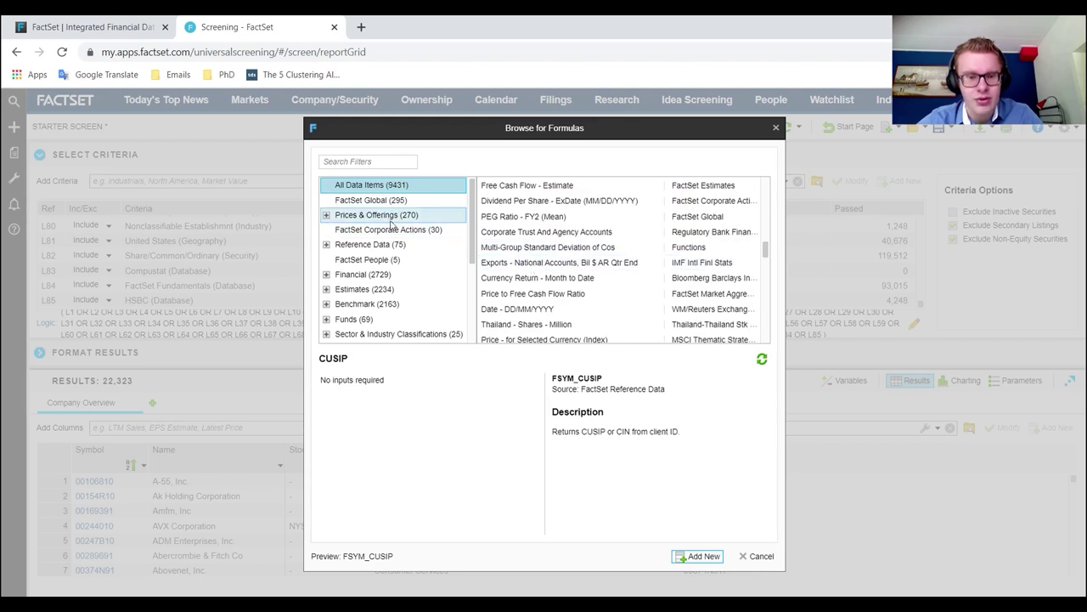
pyautogui.click(350, 162)
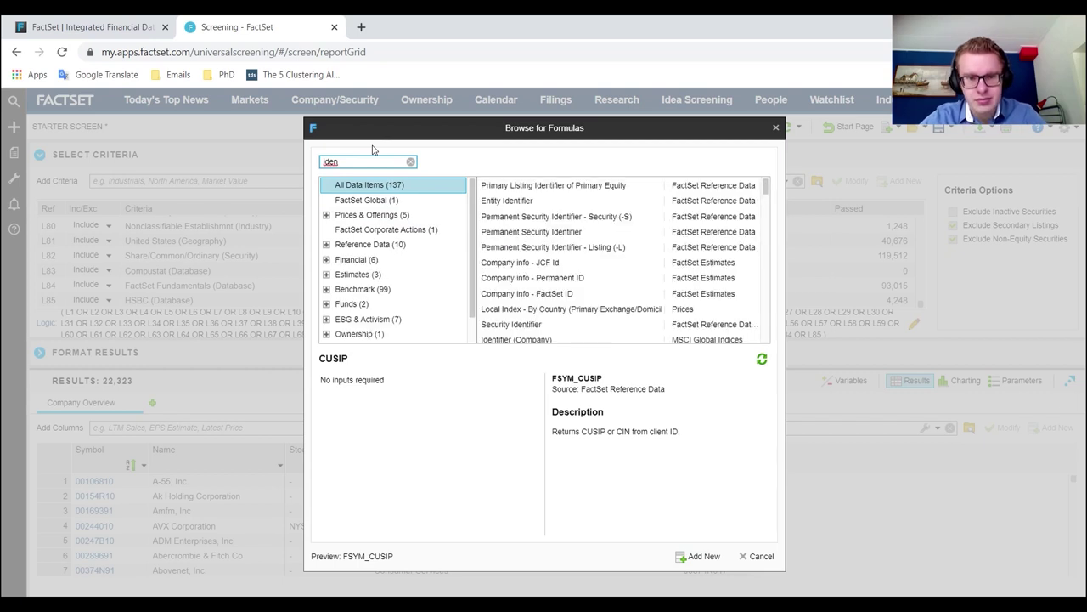
# Step: Add a Security Identifier column that returns ISIN codes
pyautogui.click(514, 201)
pyautogui.click(552, 325)
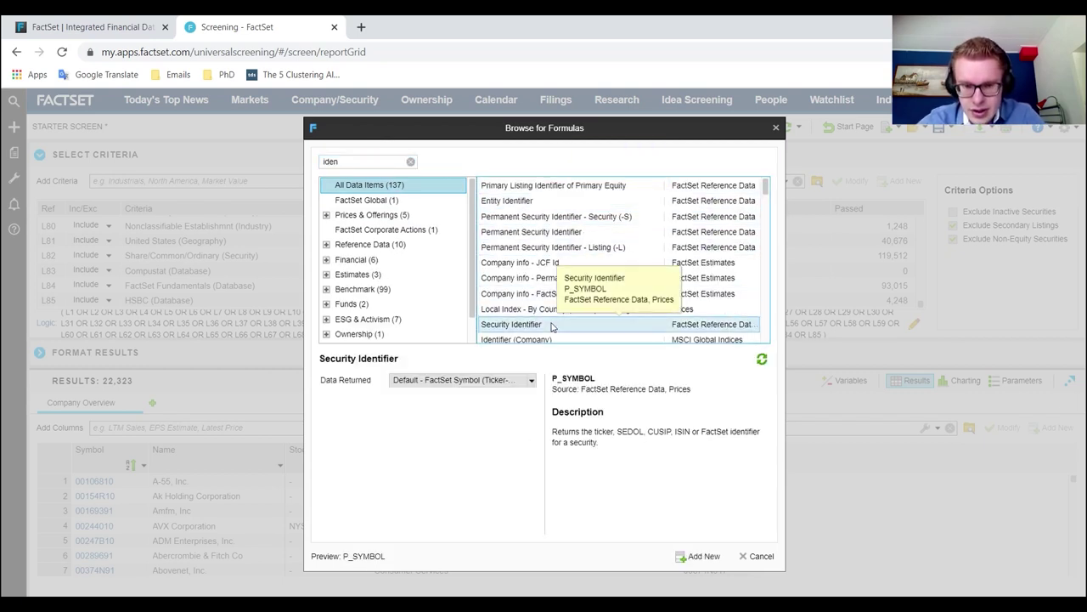
pyautogui.click(486, 379)
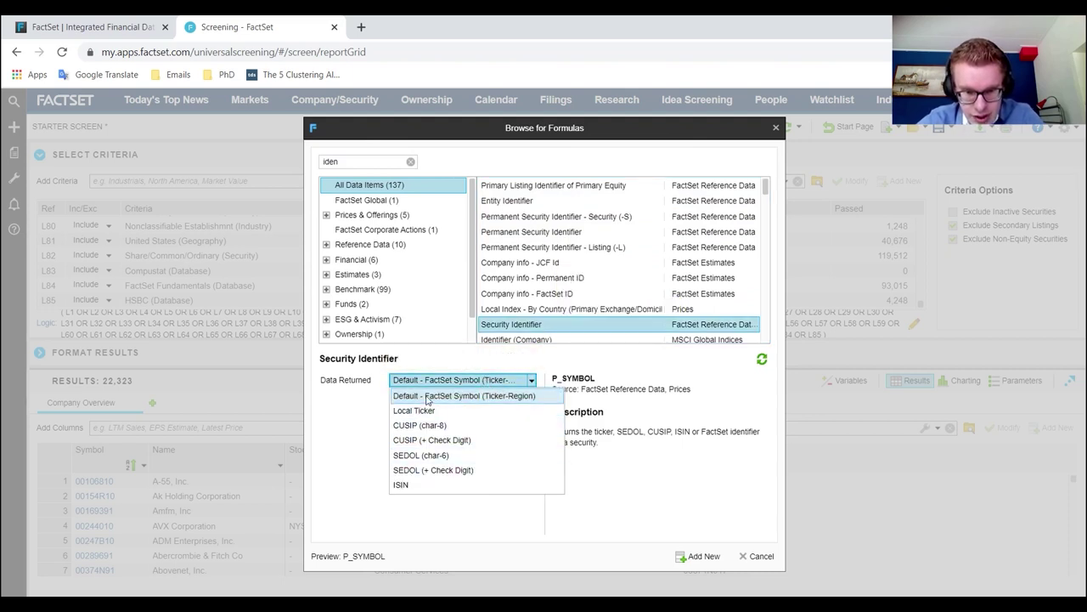
pyautogui.click(543, 328)
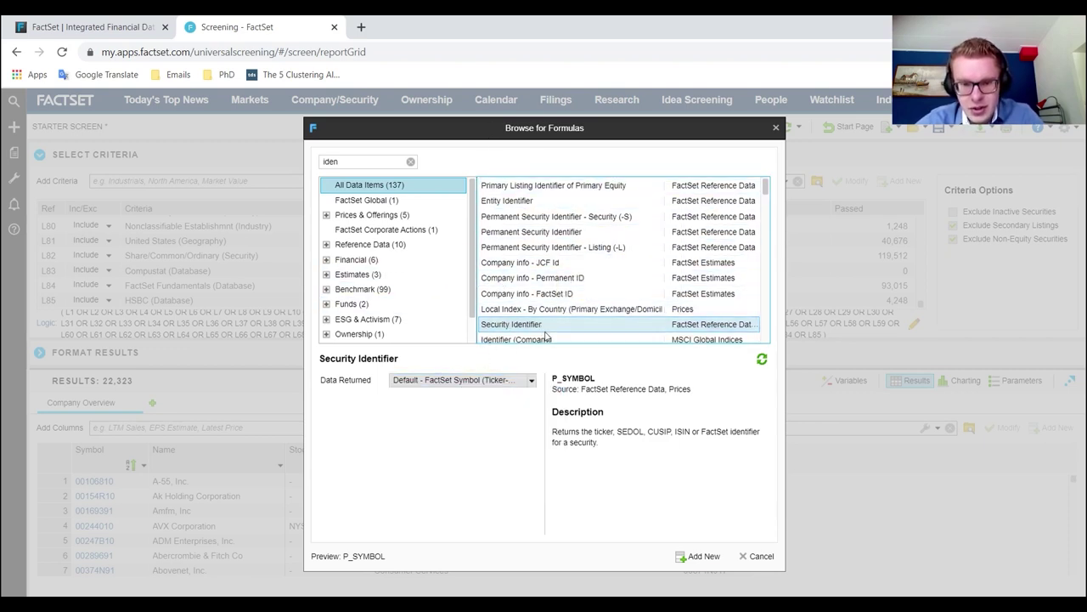
pyautogui.click(515, 382)
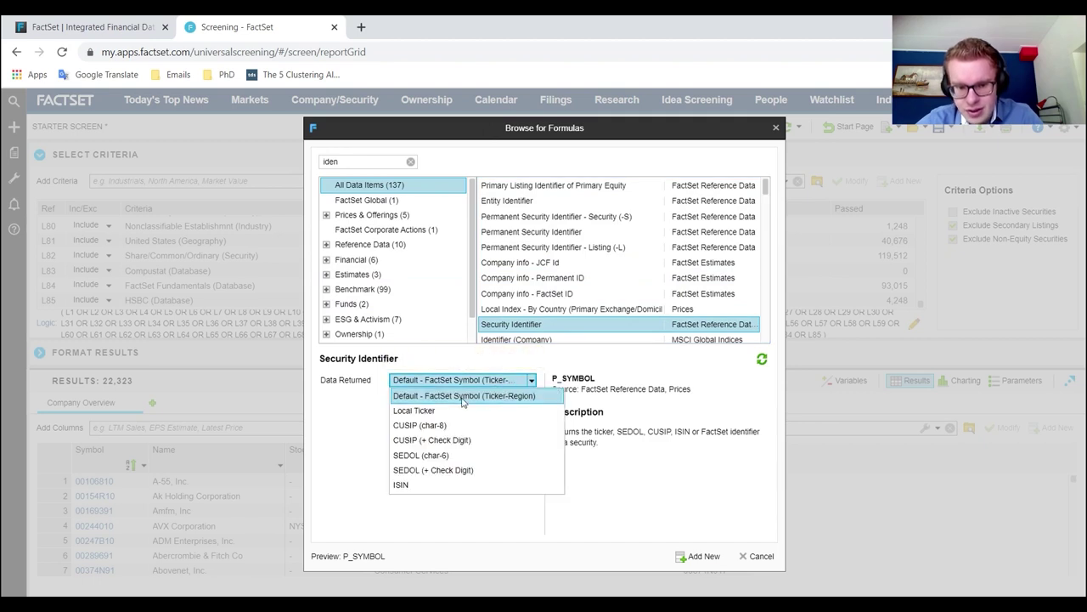
pyautogui.click(440, 485)
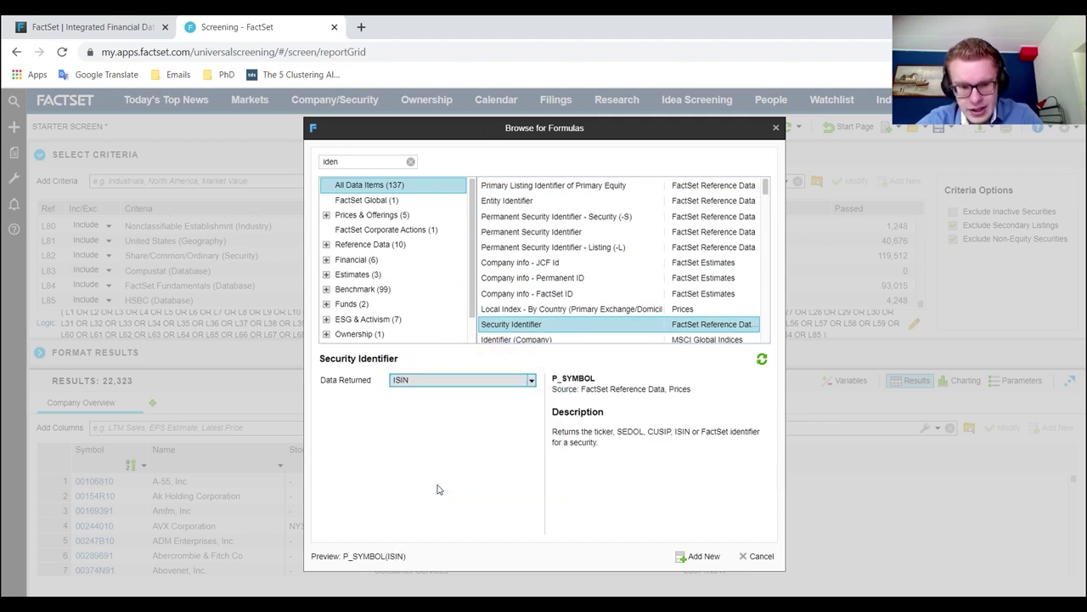
pyautogui.click(700, 557)
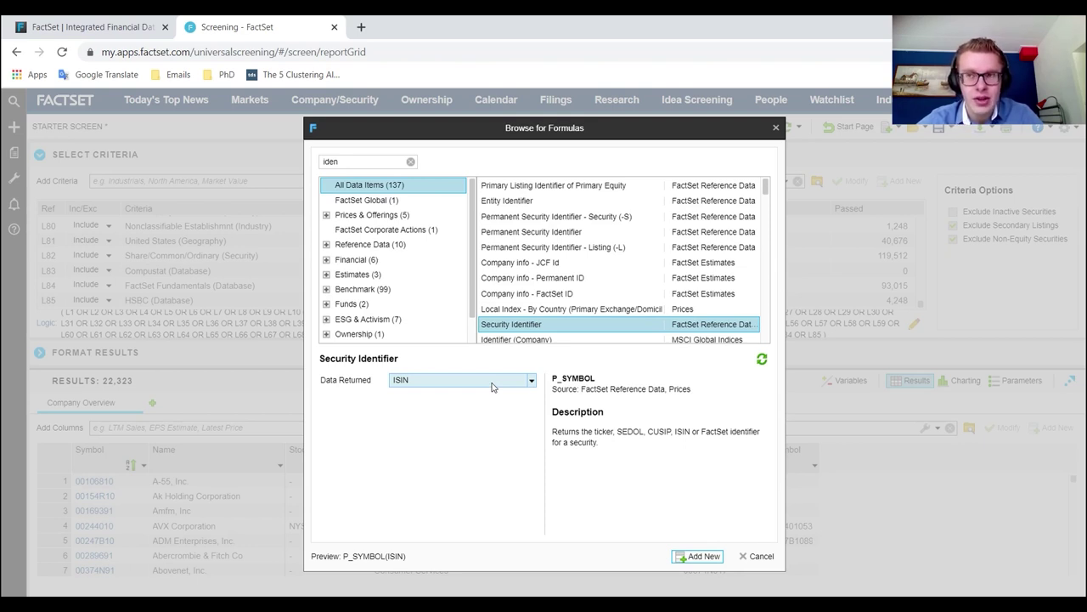
# Step: Add another Security Identifier column using the default FactSet Symbol
pyautogui.click(492, 382)
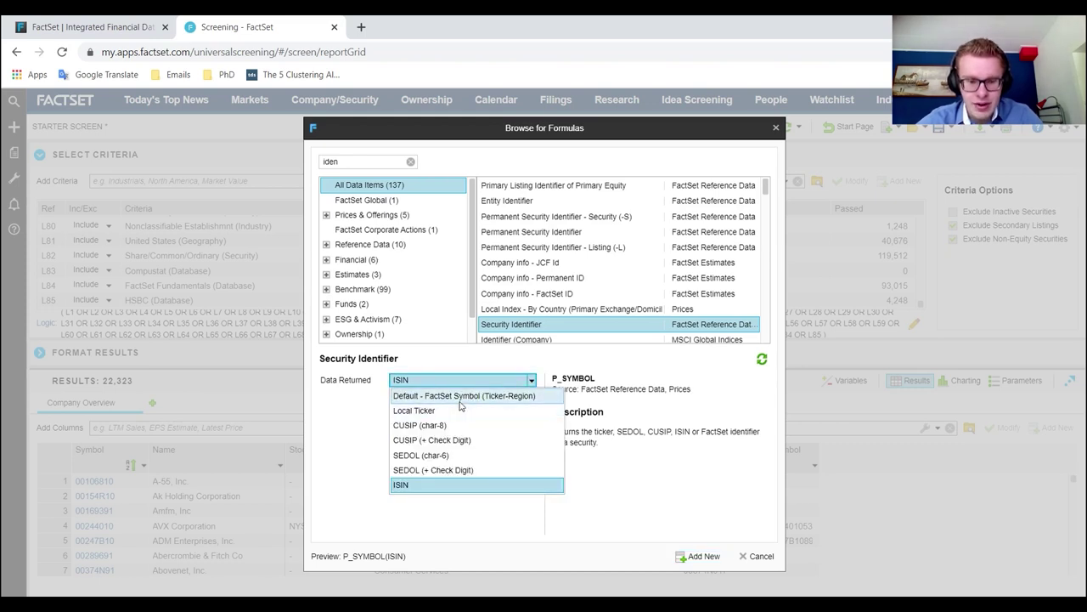
pyautogui.click(458, 396)
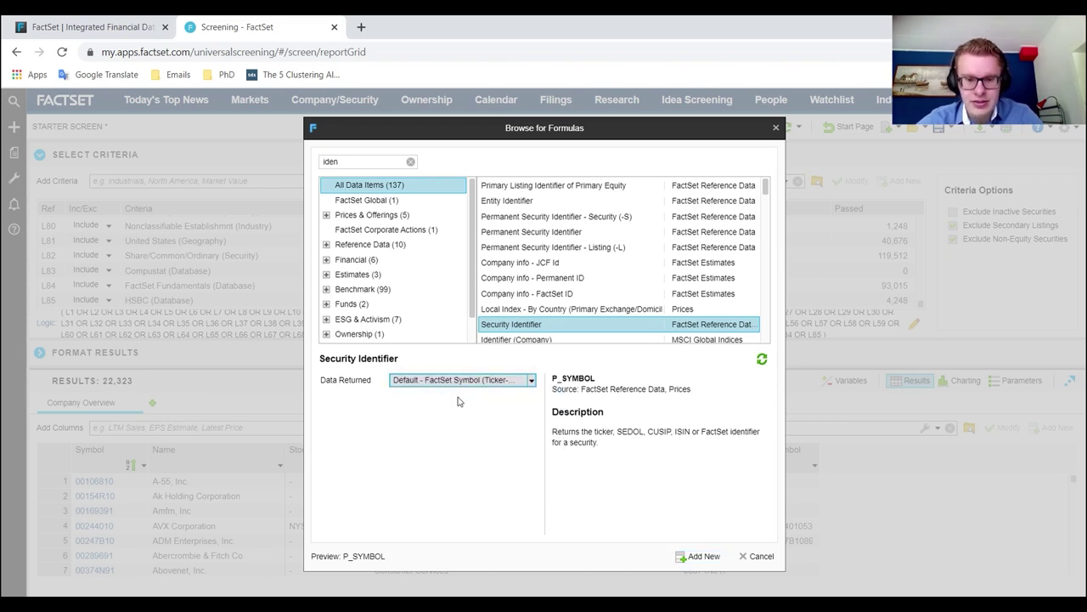
pyautogui.click(704, 555)
# Step: Add a SEDOL (char-6) identifier column and move the browser aside to view the grid
pyautogui.click(476, 379)
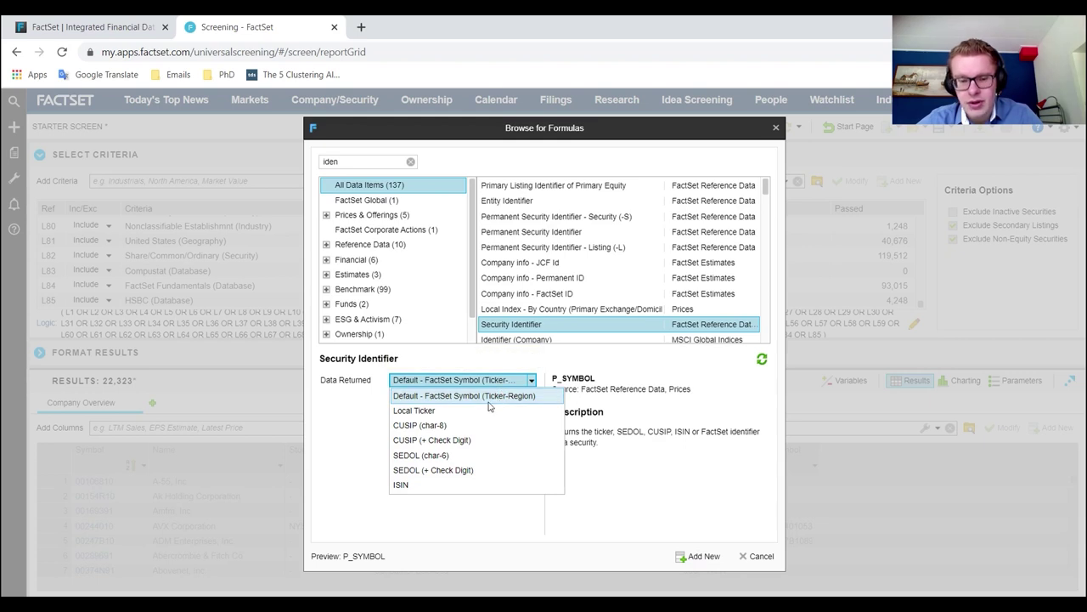
pyautogui.click(482, 411)
pyautogui.click(466, 381)
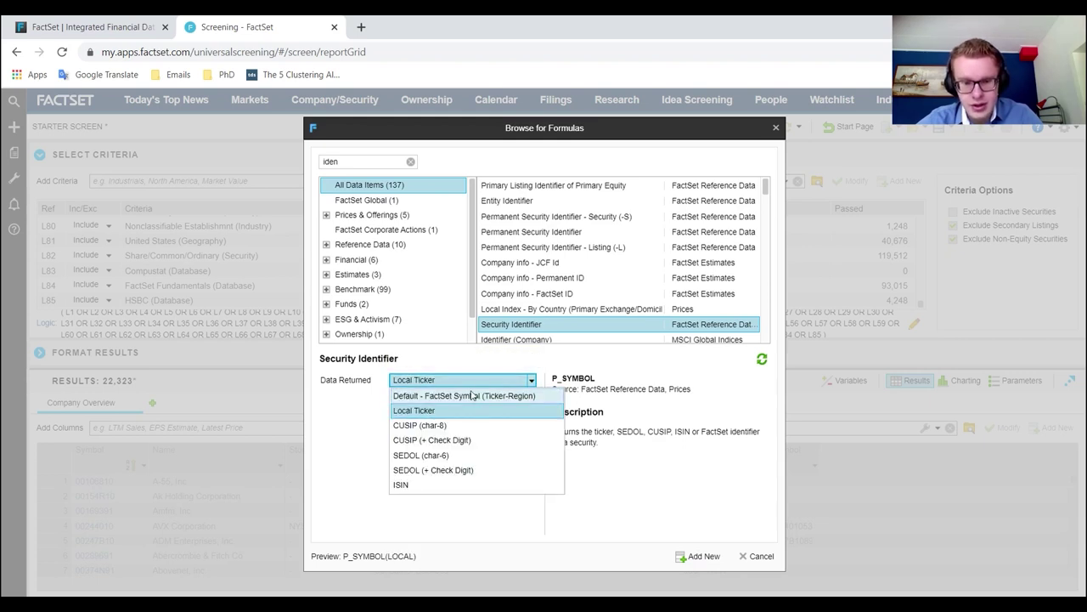
pyautogui.click(481, 455)
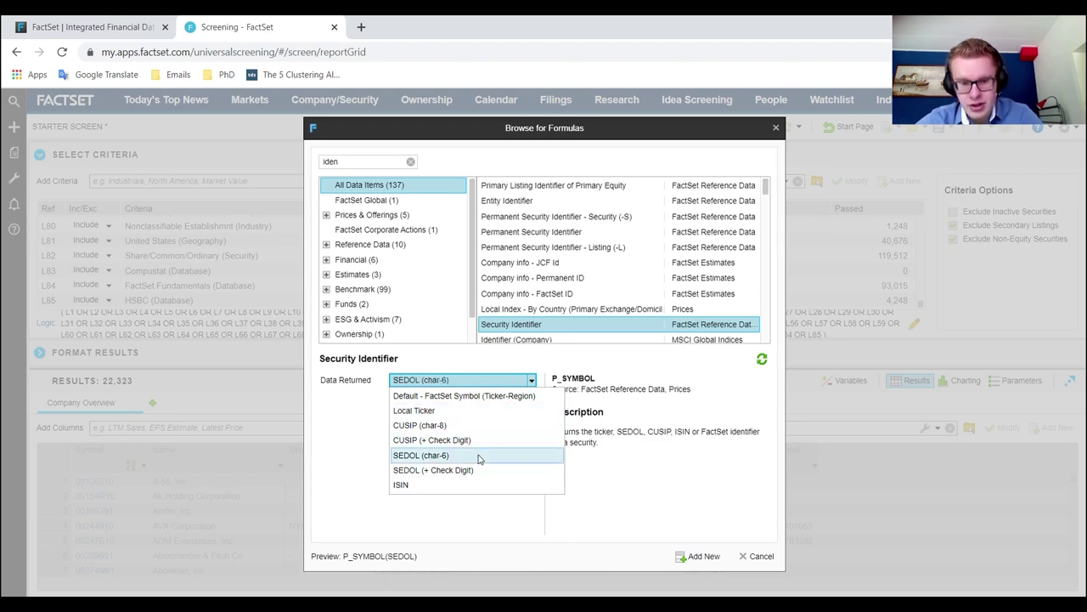
pyautogui.click(702, 556)
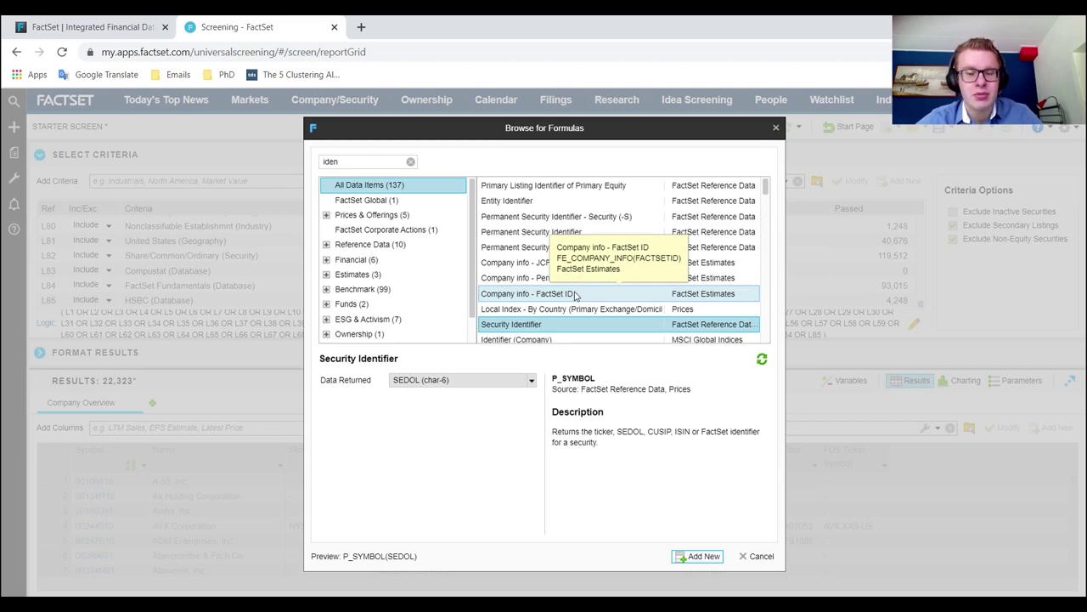
pyautogui.scroll(-3, 555, 326)
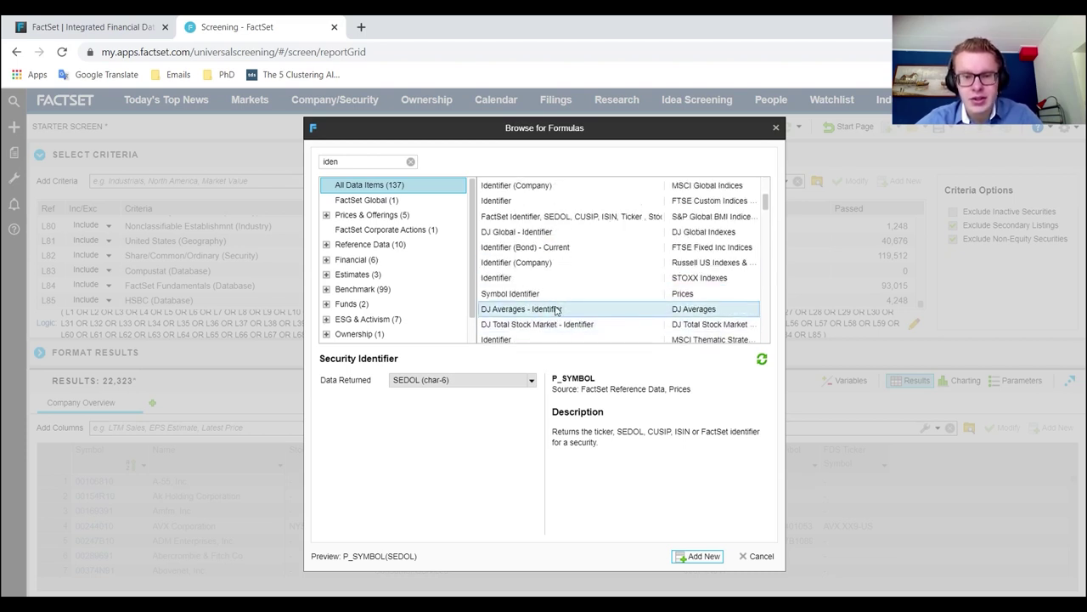
pyautogui.moveTo(546, 135); pyautogui.dragTo(334, 169)
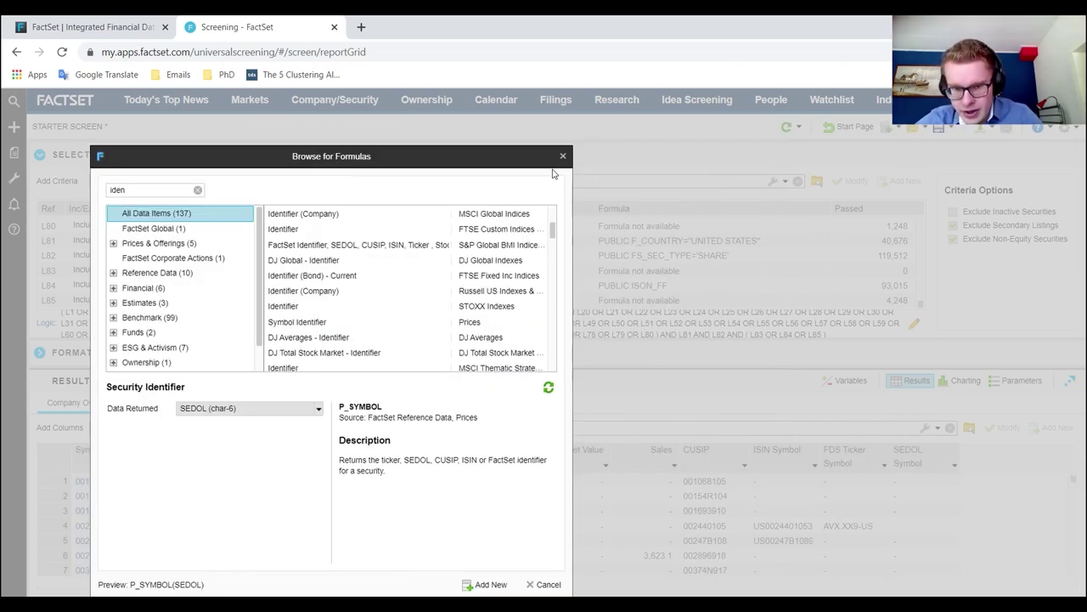
# Step: Close the formula browser and scroll the grid to check the CUSIP, ISIN, ticker and SEDOL columns
pyautogui.click(560, 159)
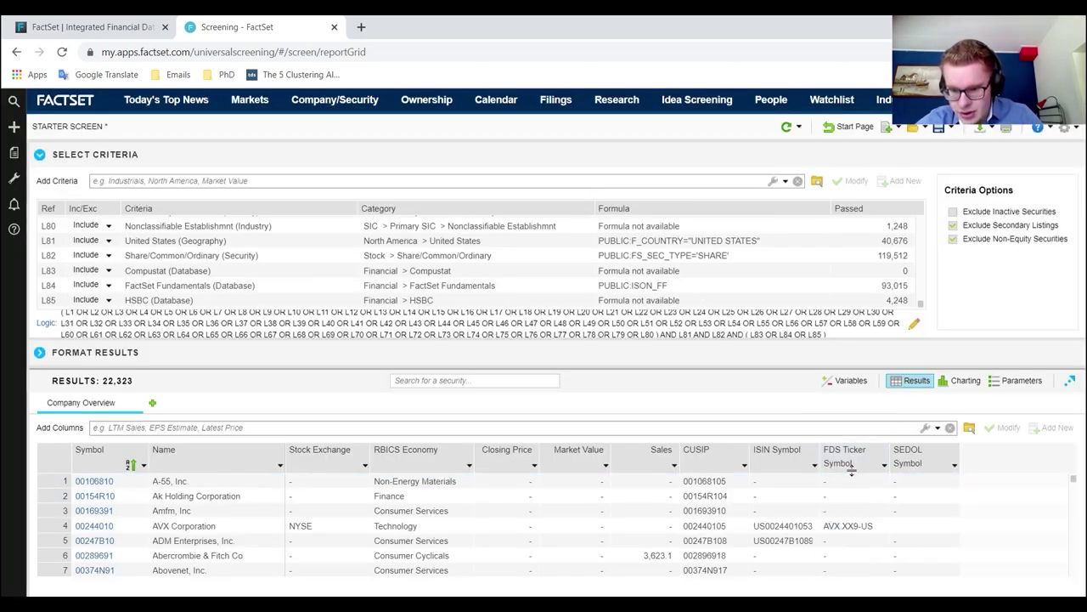
pyautogui.scroll(-3, 850, 476)
pyautogui.scroll(3, 765, 497)
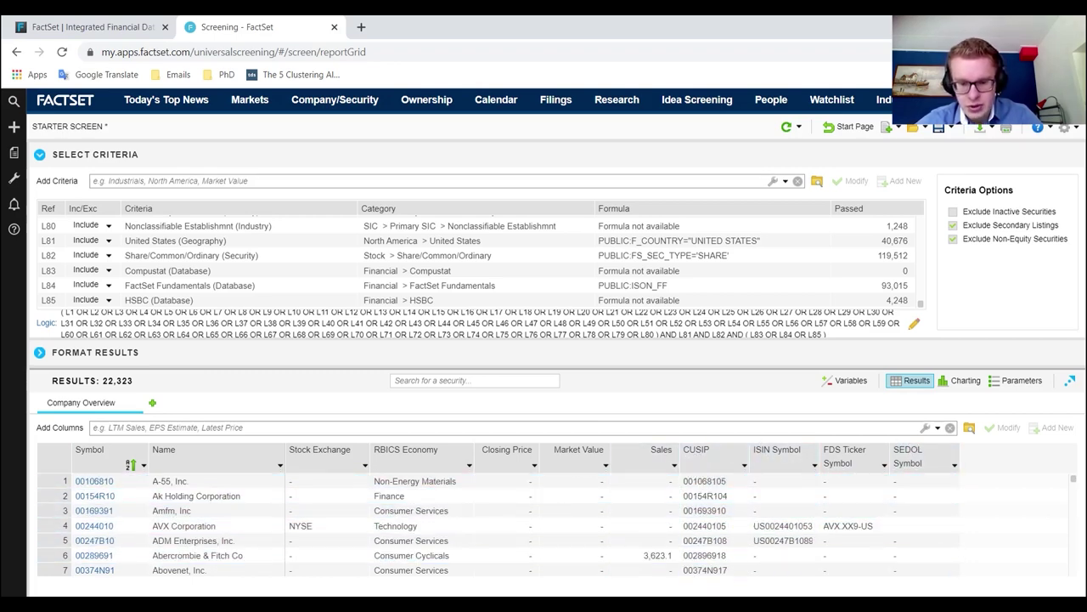
# Step: Reopen the formula browser, look through Estimates, Financial and Reference Data, then start a search
pyautogui.click(896, 387)
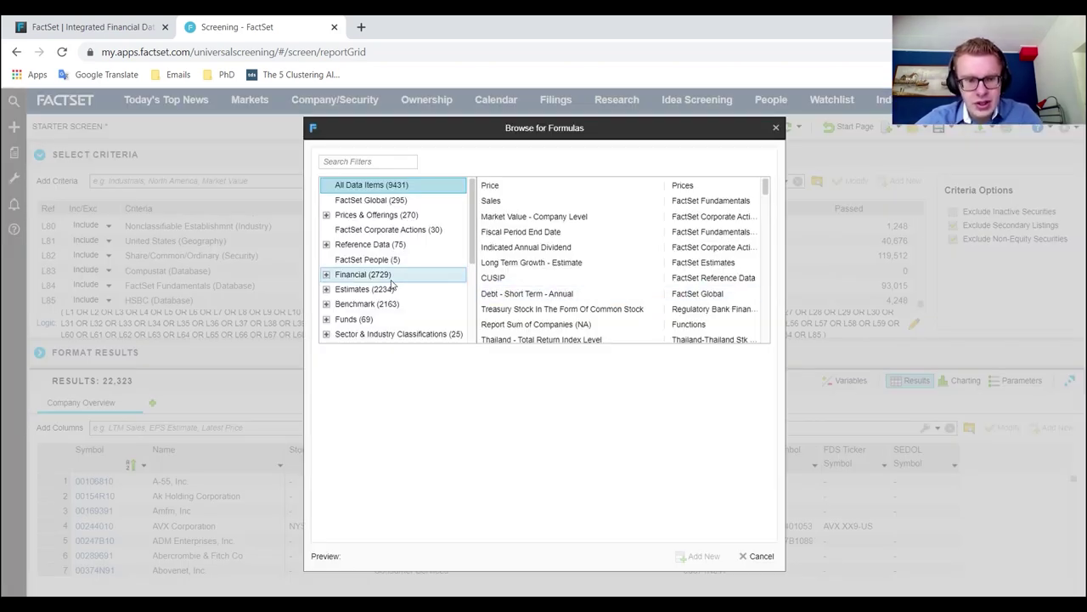
pyautogui.click(379, 291)
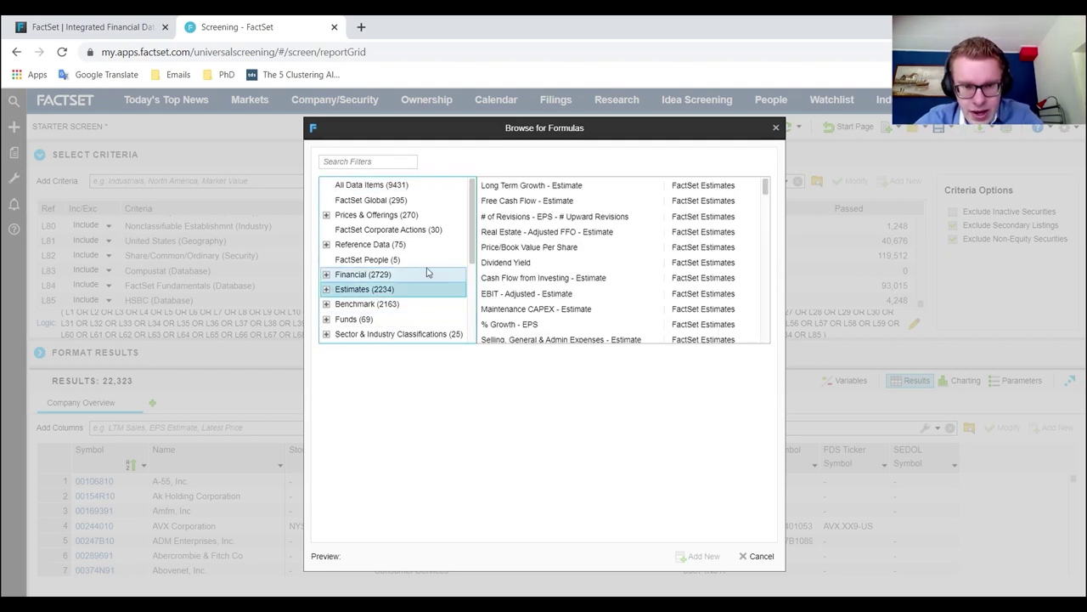
pyautogui.click(356, 276)
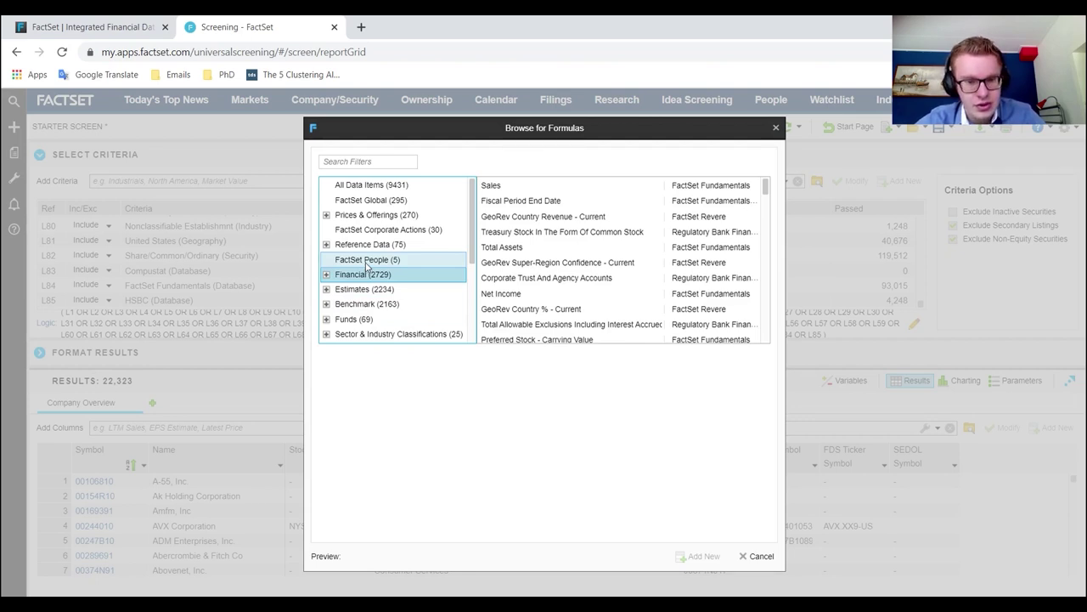
pyautogui.click(384, 247)
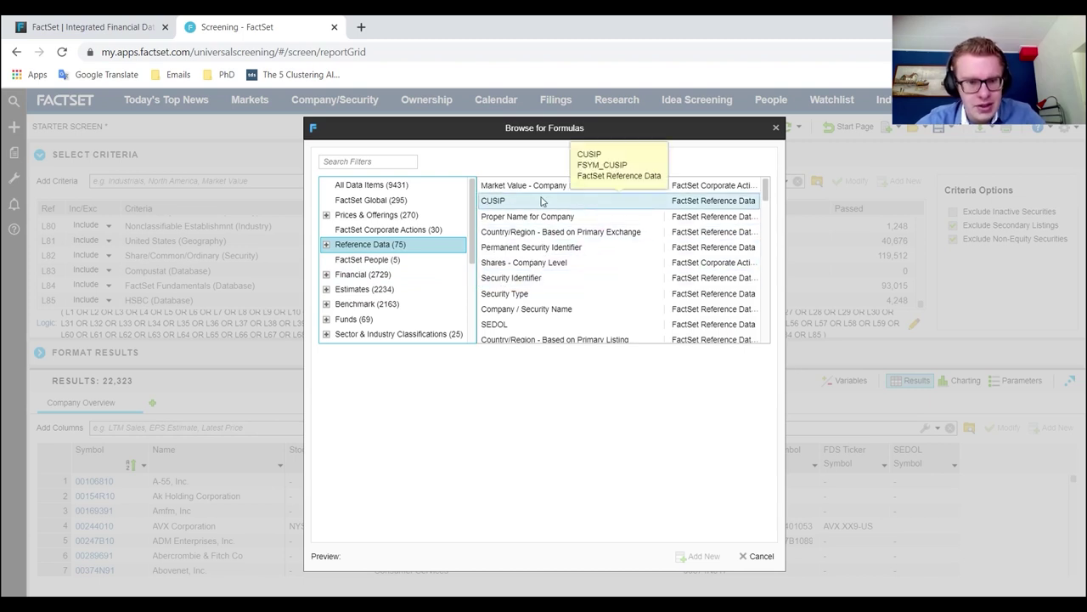
pyautogui.scroll(-3, 546, 285)
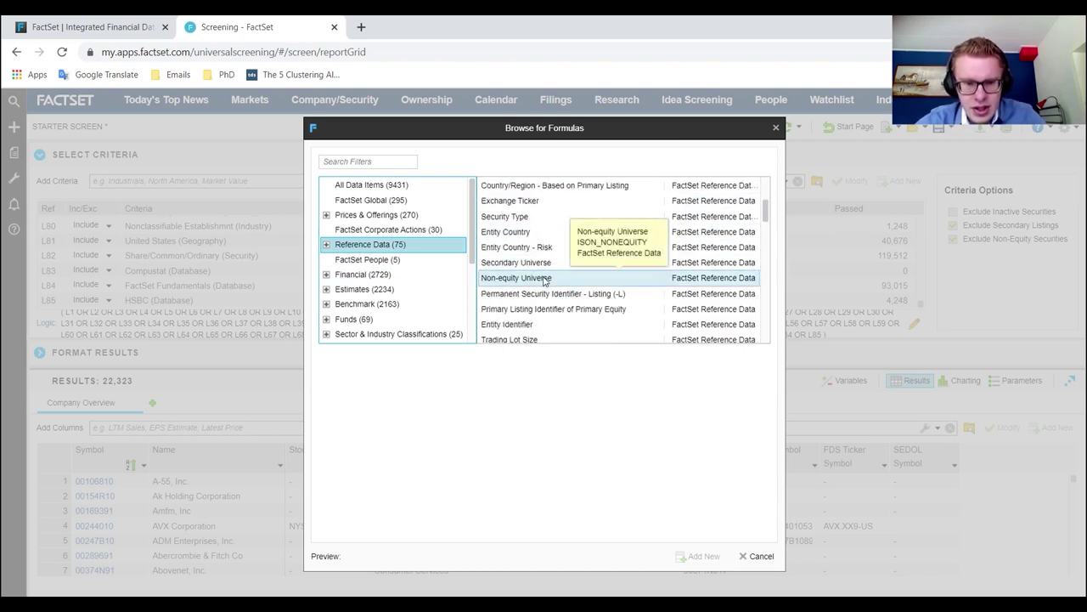
pyautogui.scroll(-3, 548, 308)
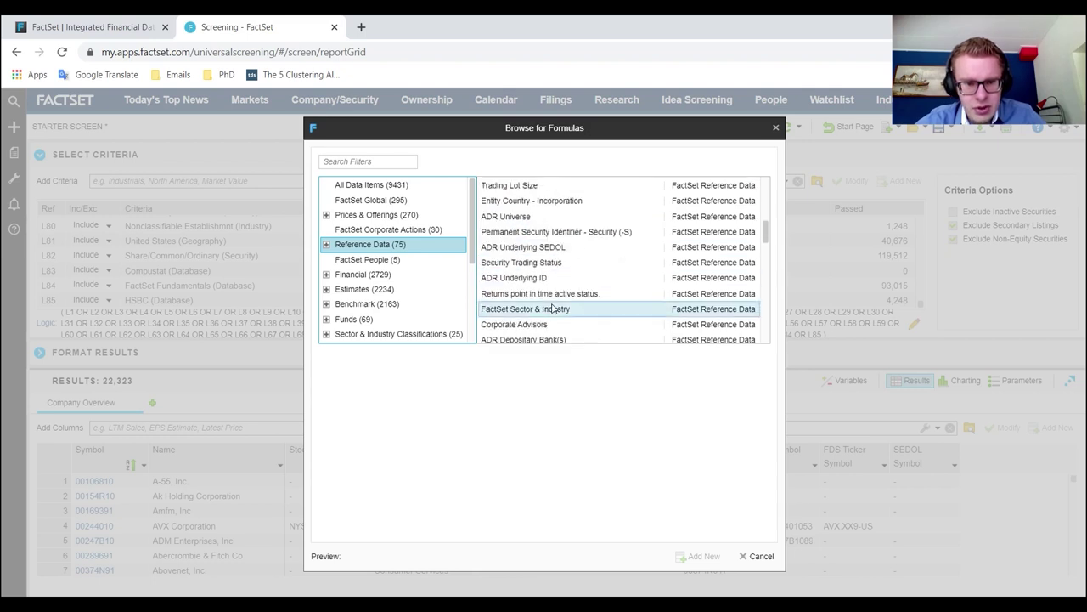
pyautogui.click(379, 161)
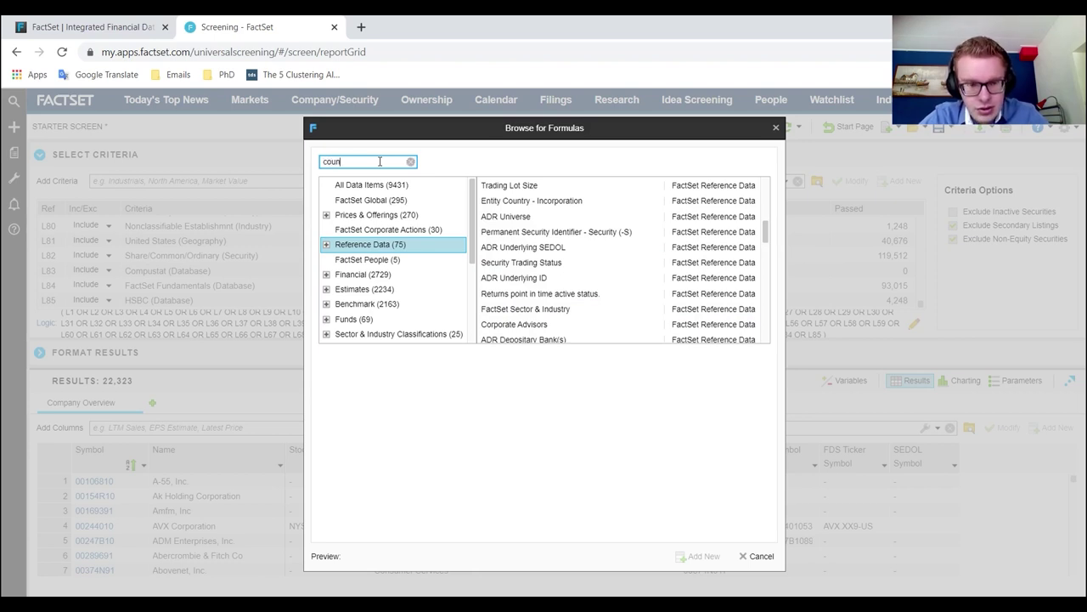
# Step: Search 'count' and add Country/Region - Based on Primary Exchange as a name column
pyautogui.write('county')
pyautogui.press('BackSpace')
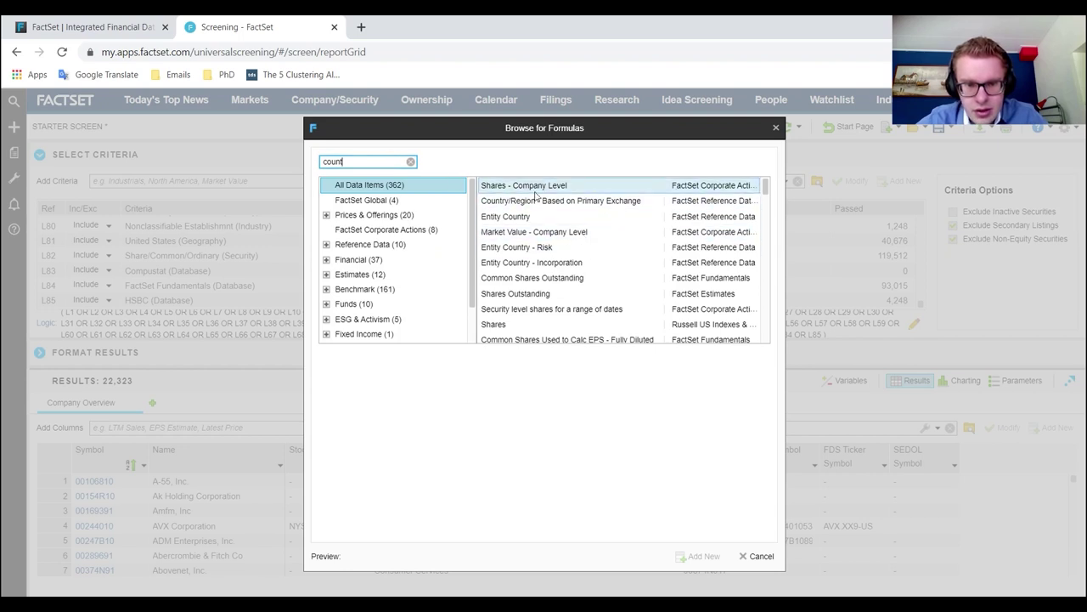
pyautogui.click(536, 204)
pyautogui.click(466, 379)
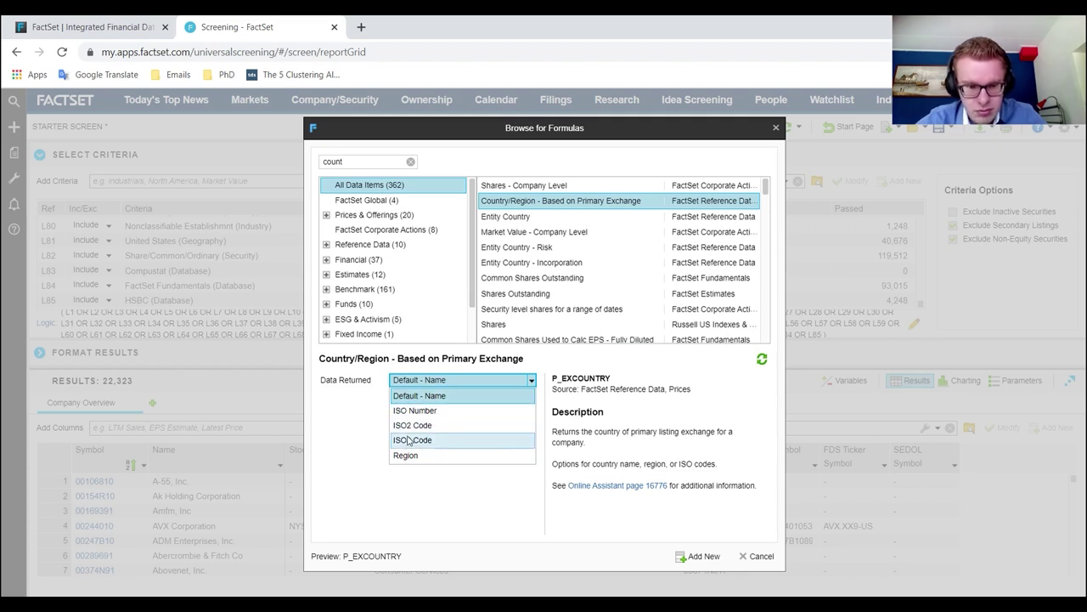
pyautogui.click(432, 398)
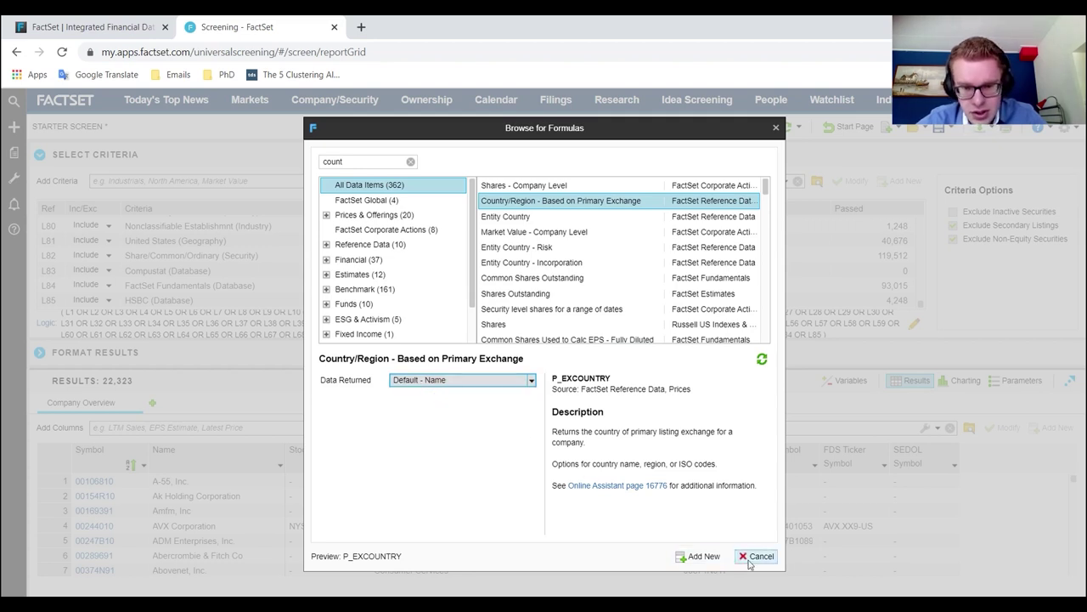
pyautogui.click(702, 556)
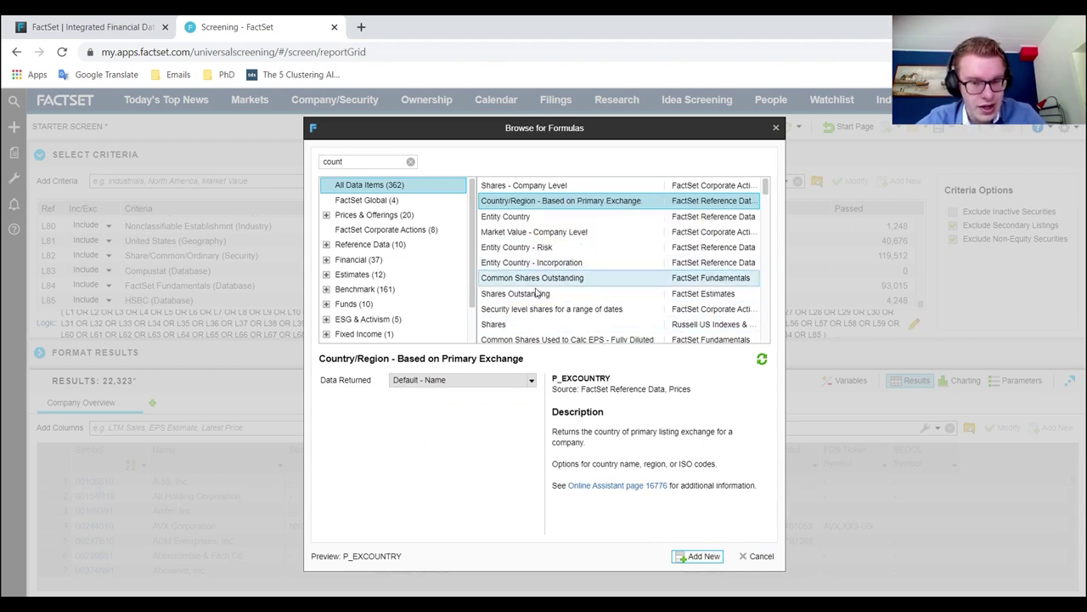
# Step: Preview the Shares Outstanding formula and scroll further through the matches
pyautogui.click(548, 297)
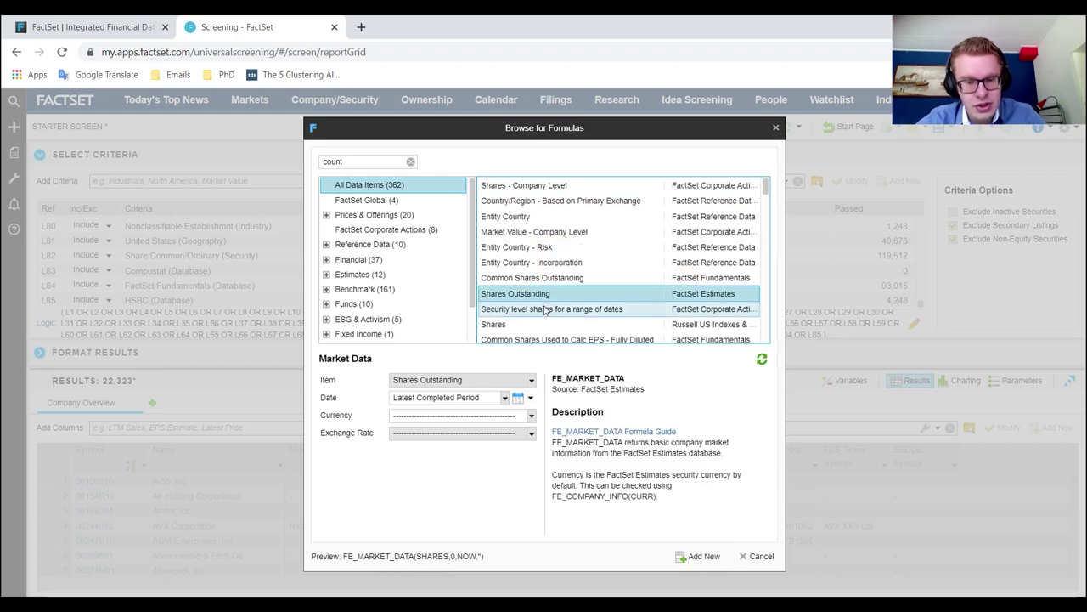
pyautogui.scroll(-2, 524, 258)
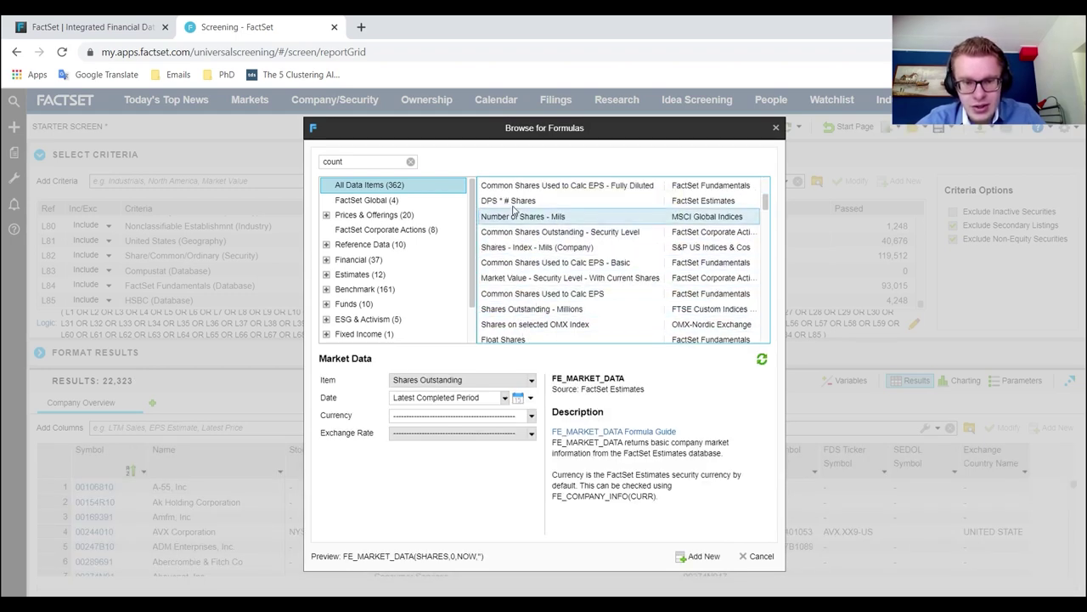
pyautogui.scroll(-1, 404, 272)
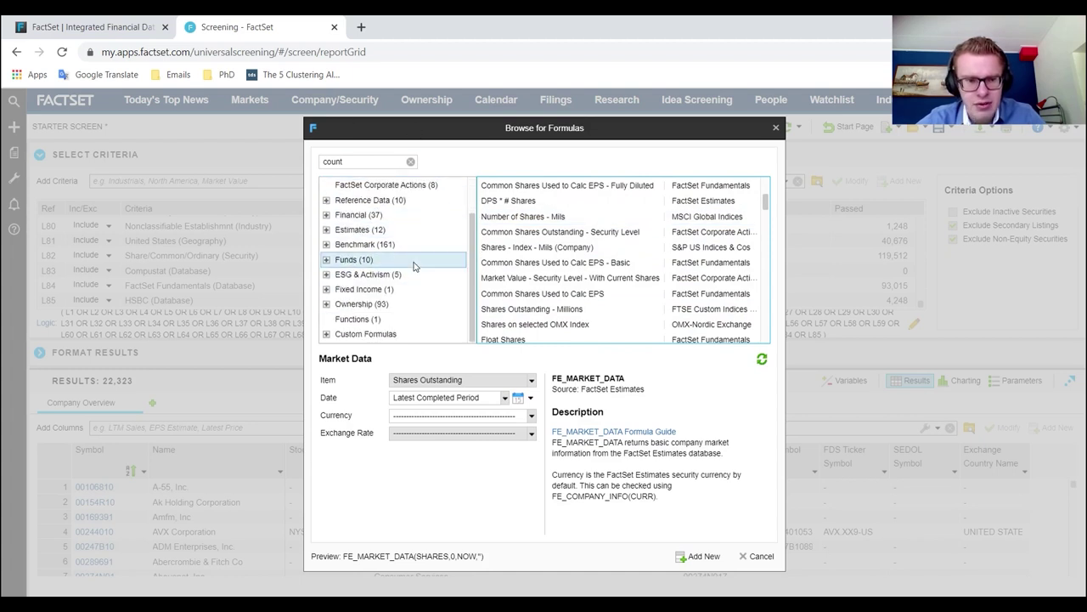
# Step: Compare the ESG & Activism country formulas, setting FTSE ESG Country to return Country Code
pyautogui.click(369, 277)
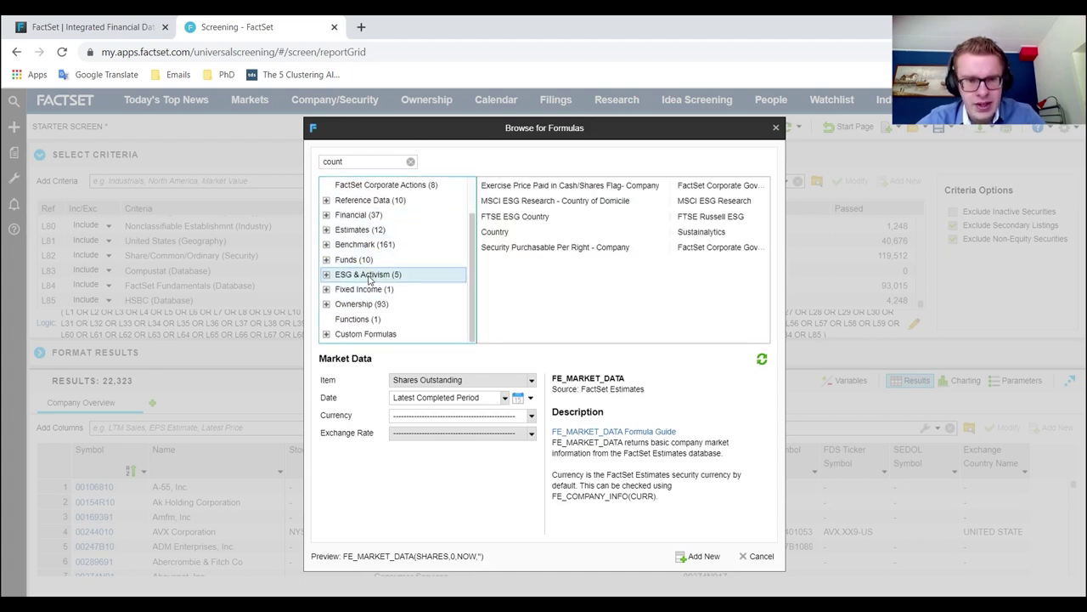
pyautogui.scroll(2, 364, 264)
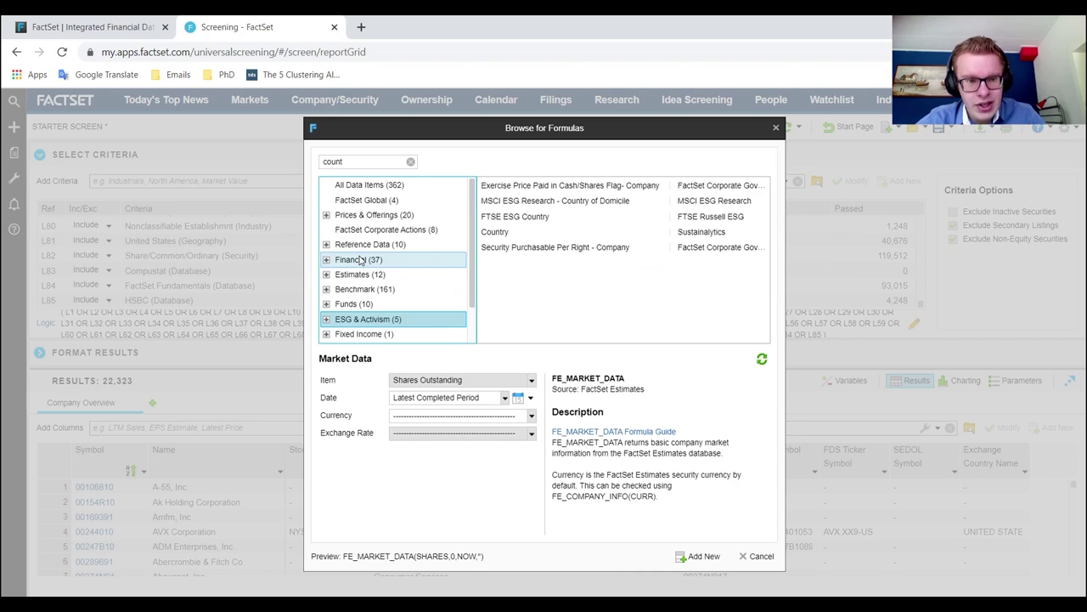
pyautogui.click(511, 203)
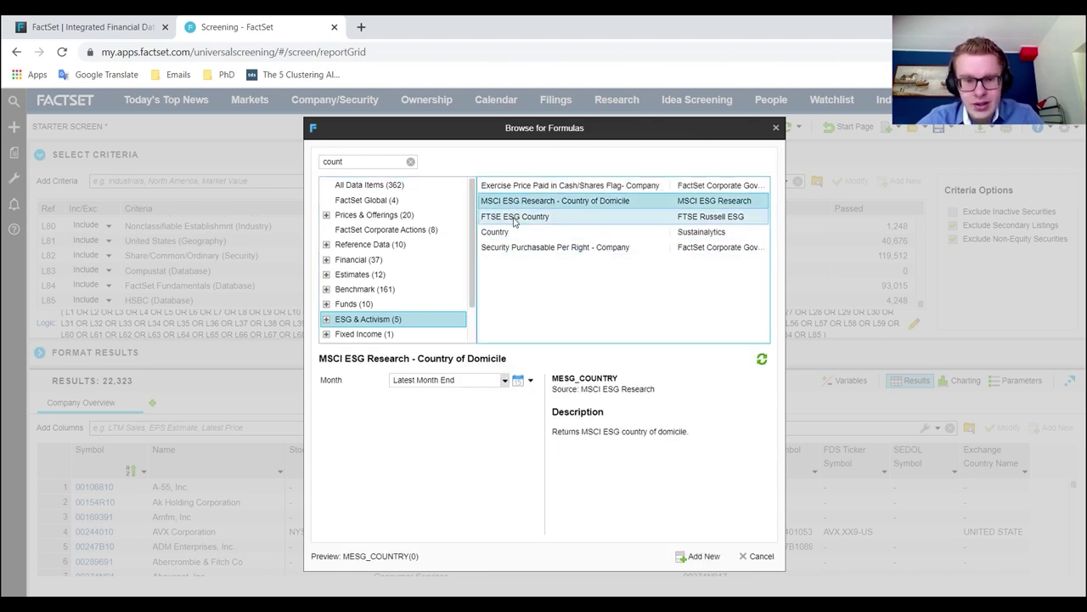
pyautogui.click(515, 219)
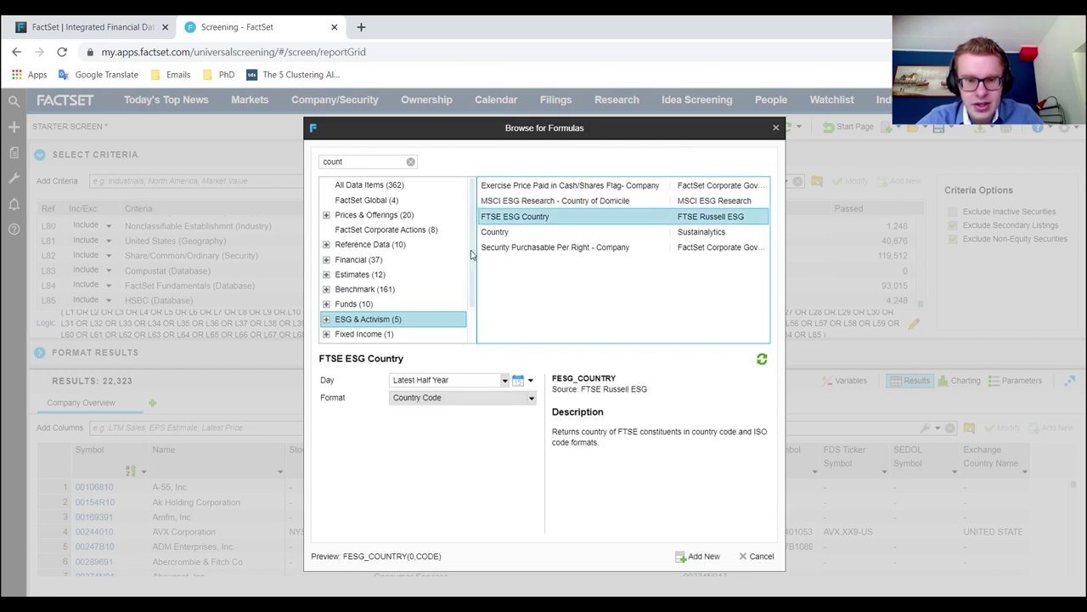
pyautogui.click(498, 397)
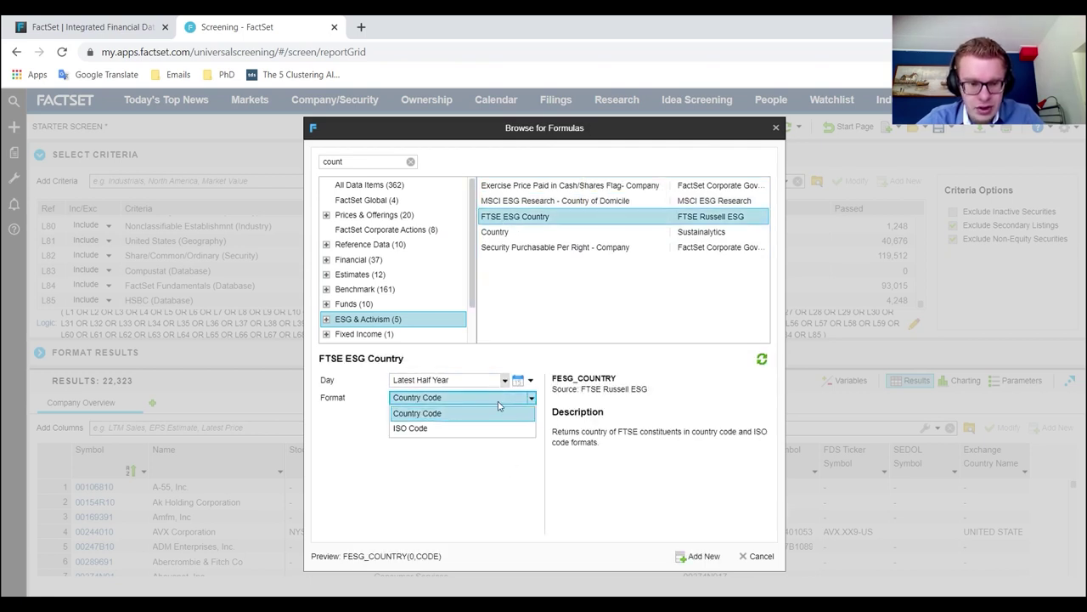
pyautogui.click(498, 411)
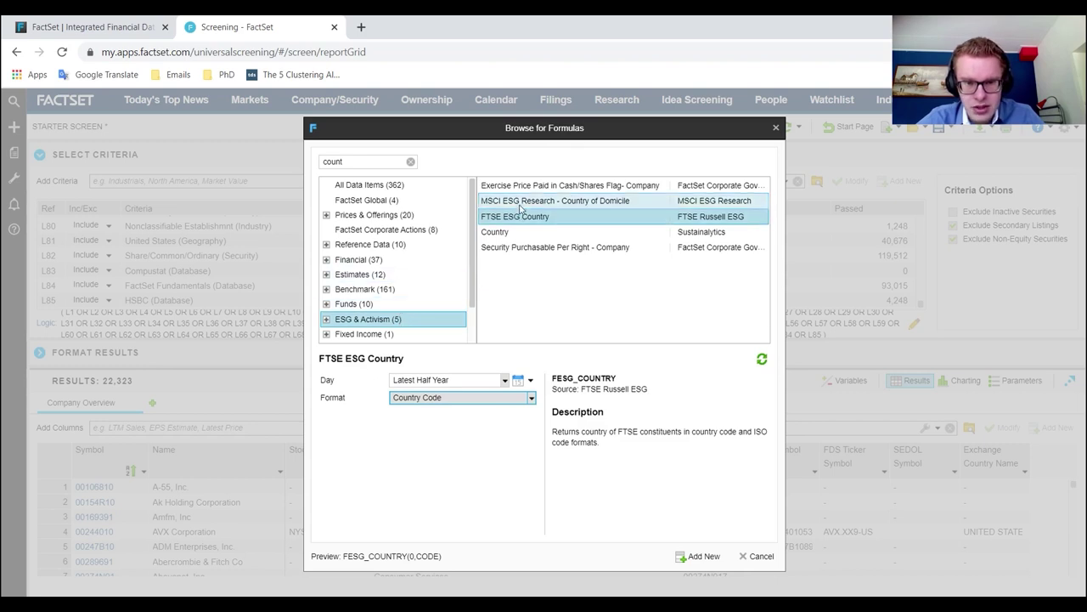
pyautogui.scroll(-2, 391, 272)
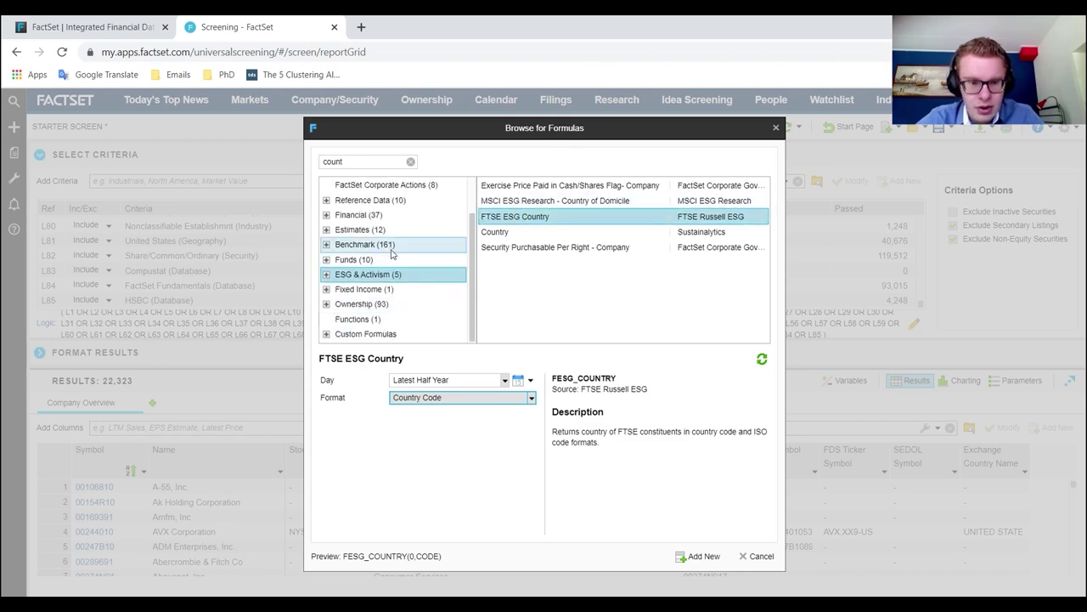
# Step: Search 'ms' and add MSCI ESG Ratings Score with Environmental pillar and theme, Latest Month End
pyautogui.doubleClick(339, 162)
pyautogui.write('msci')
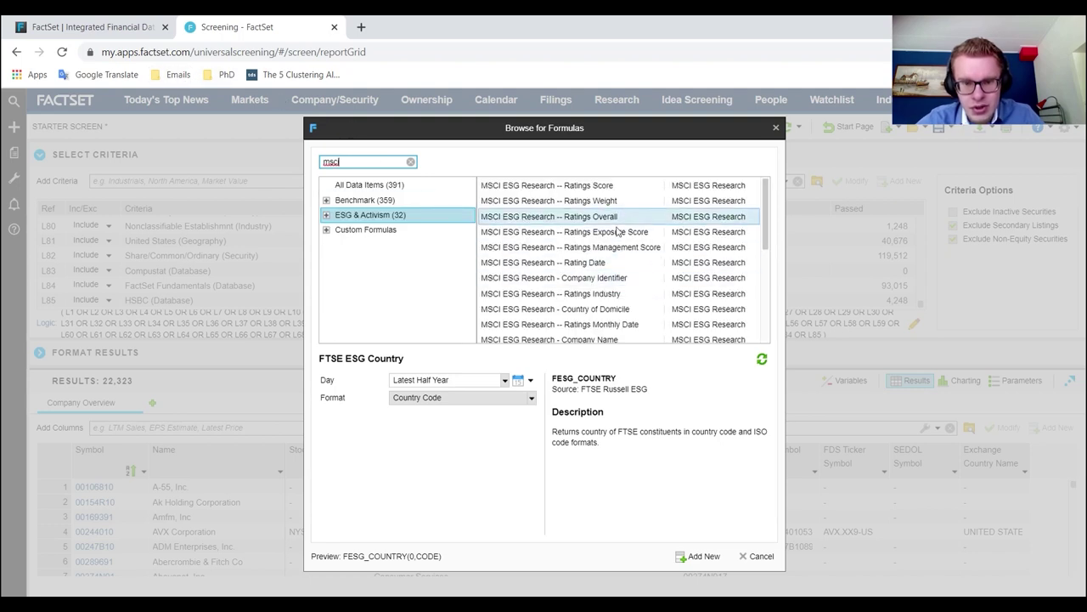
pyautogui.click(593, 187)
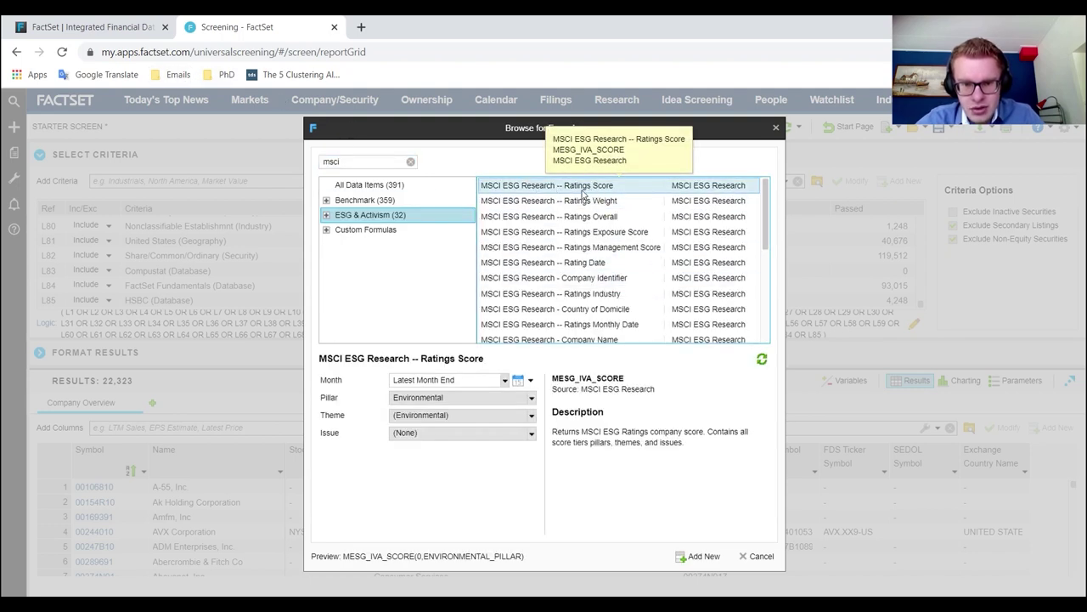
pyautogui.click(491, 401)
pyautogui.click(483, 412)
pyautogui.click(477, 414)
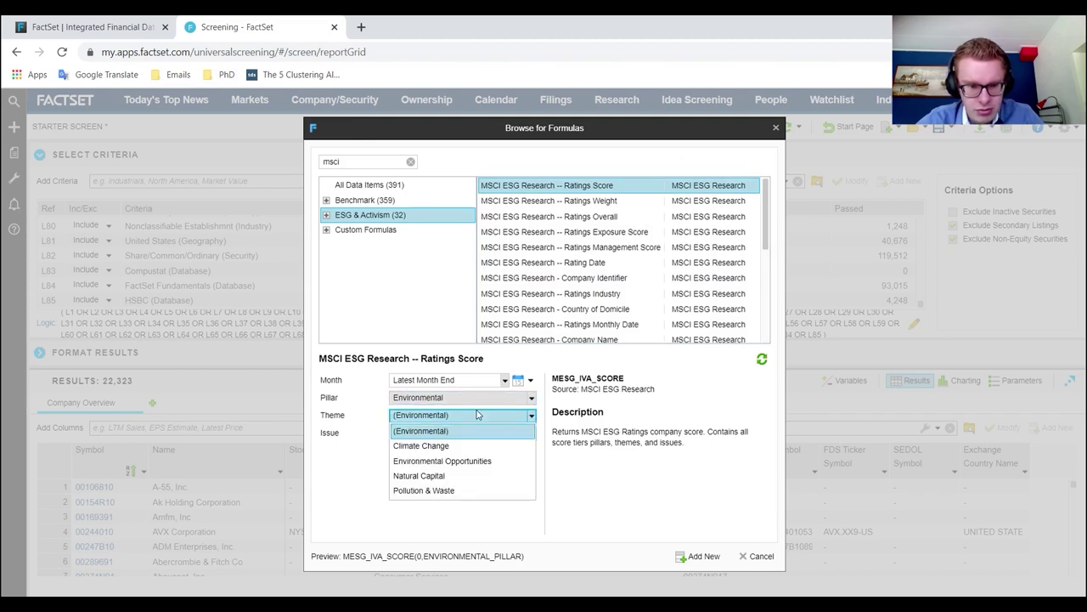
pyautogui.click(477, 414)
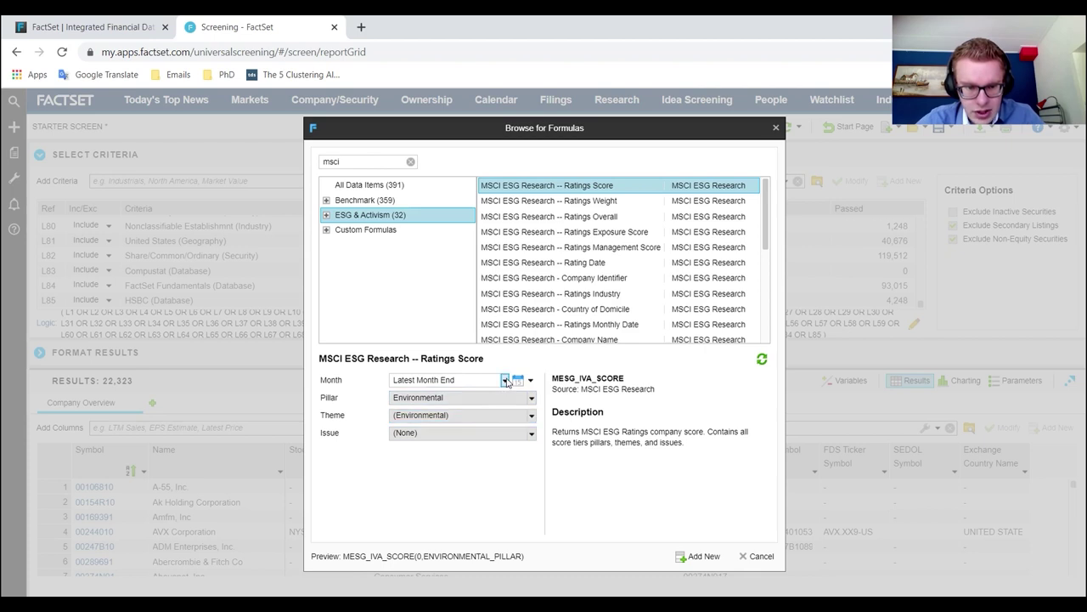
pyautogui.click(504, 380)
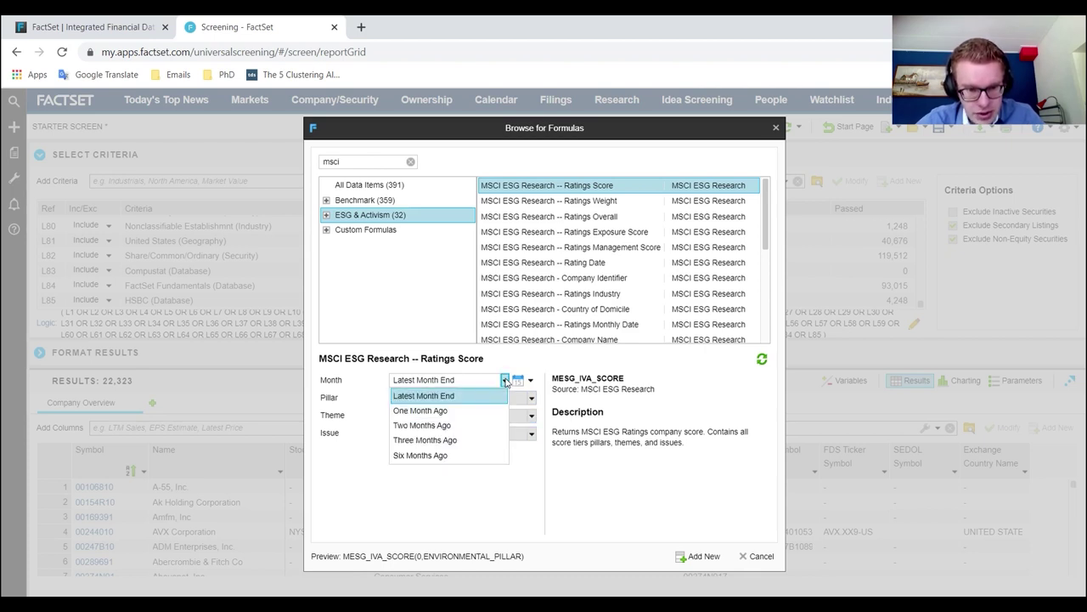
pyautogui.click(505, 381)
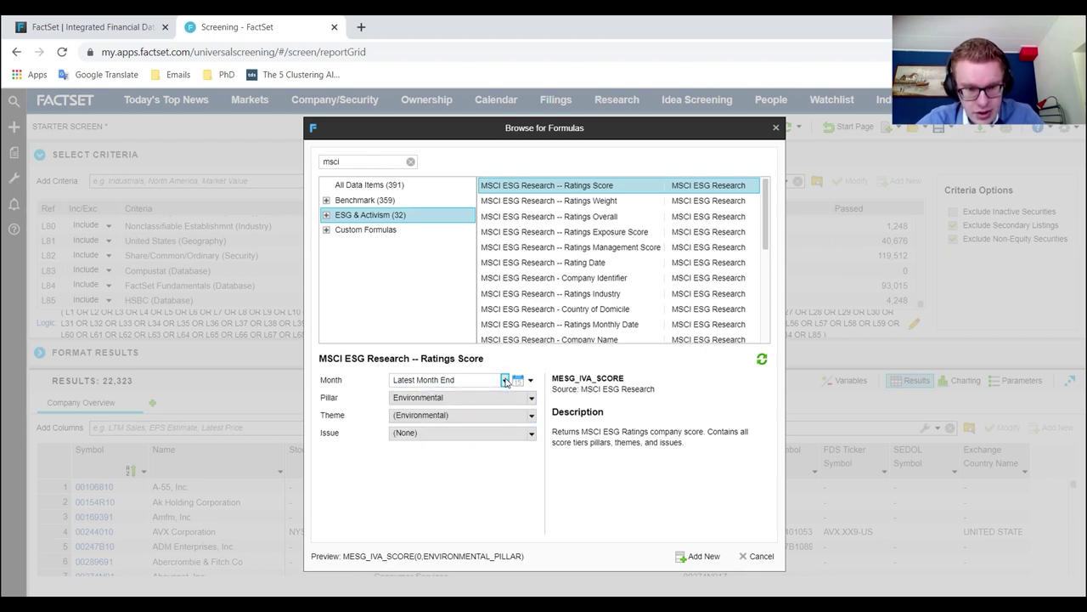
pyautogui.click(704, 556)
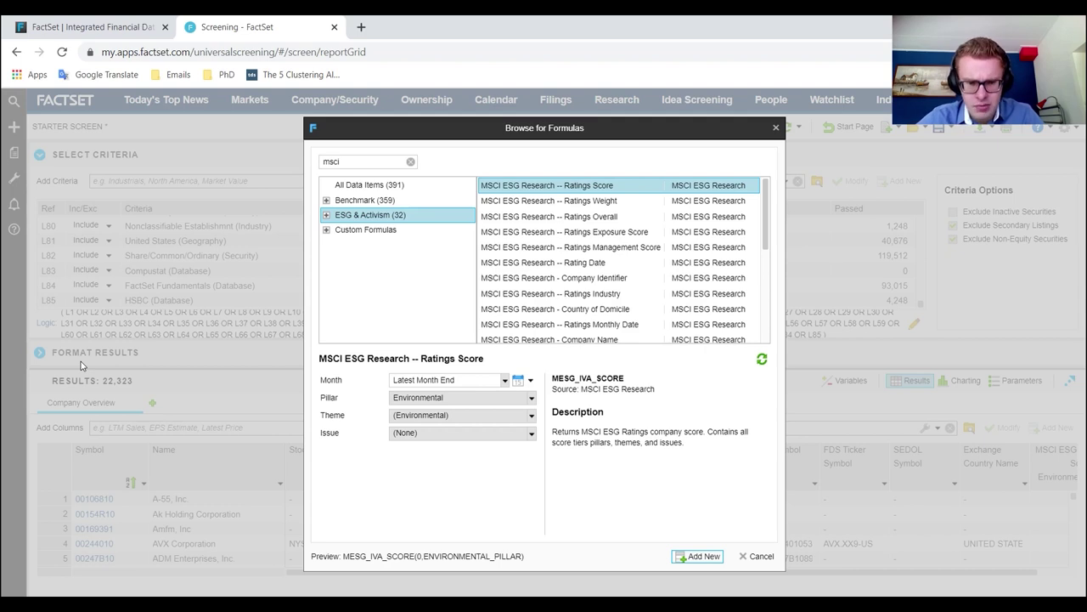
# Step: Set the score month to December 1, 2014, add it as another column, and close the browser
pyautogui.click(529, 382)
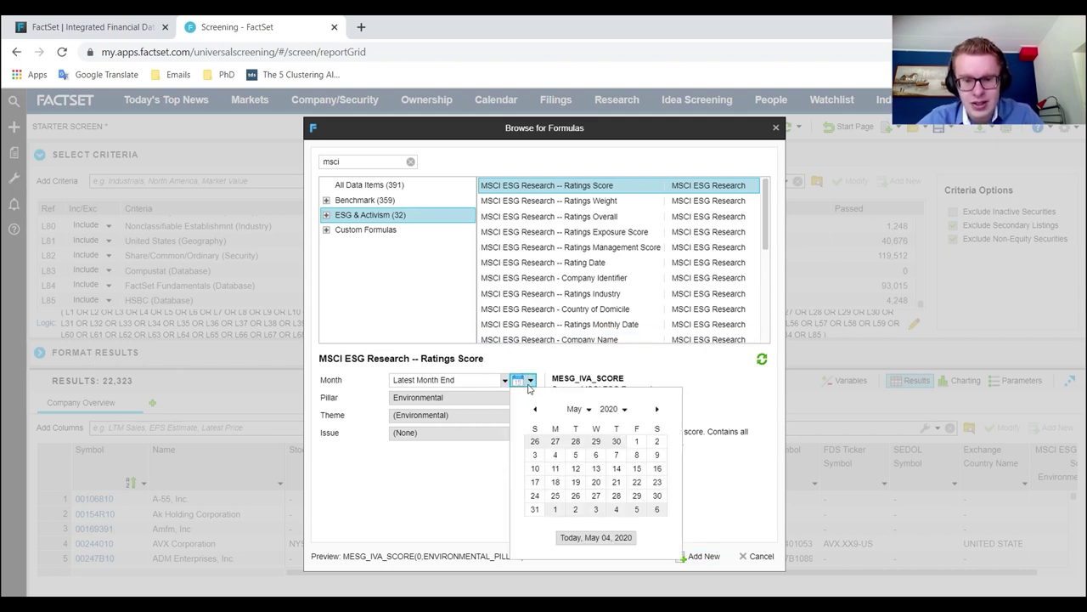
pyautogui.click(625, 411)
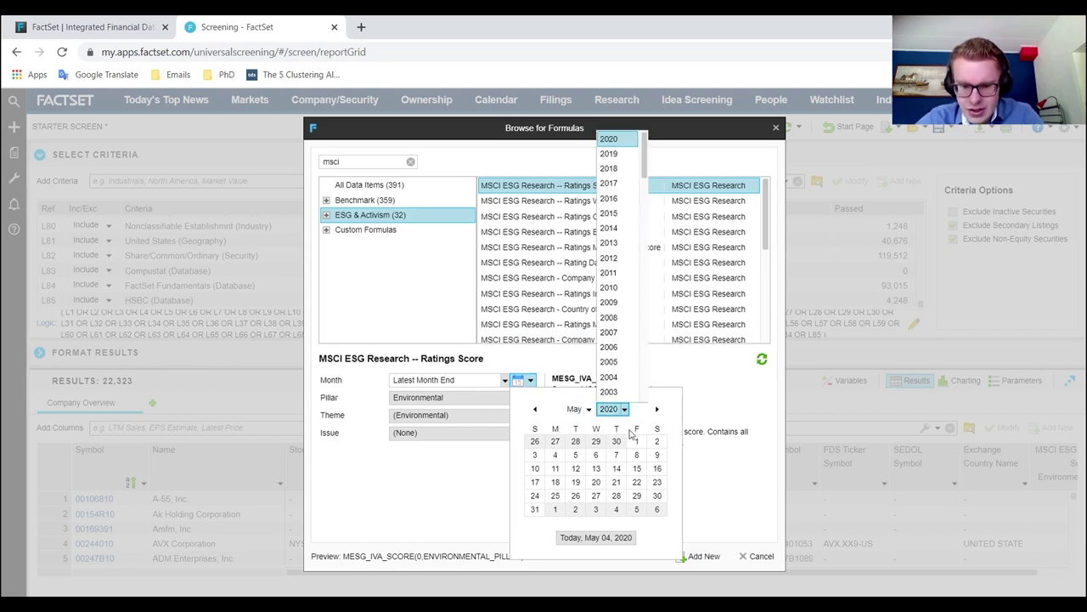
pyautogui.click(609, 227)
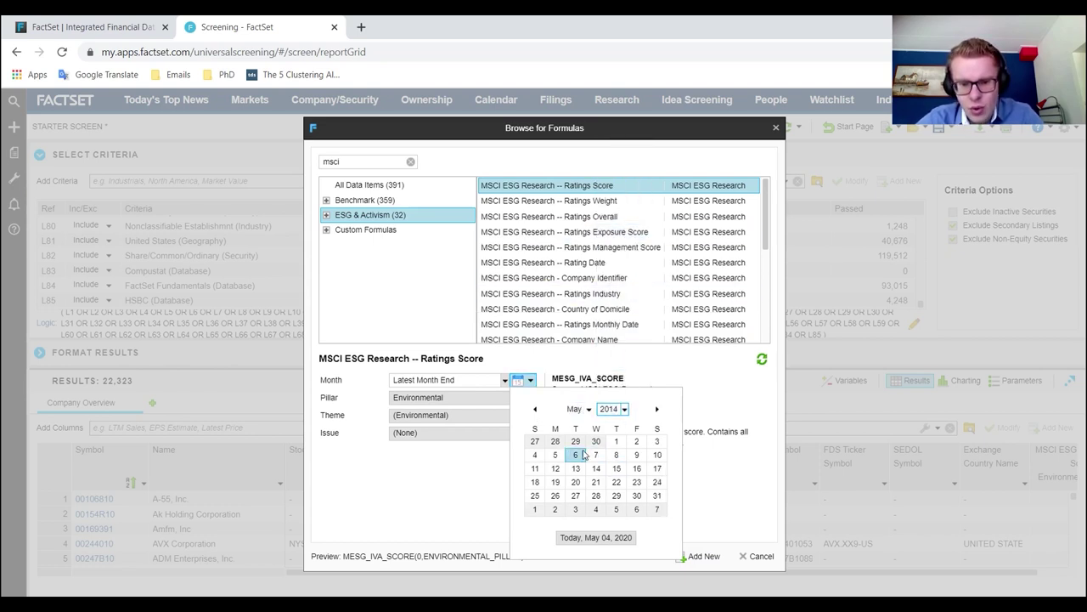
pyautogui.click(588, 408)
pyautogui.click(598, 587)
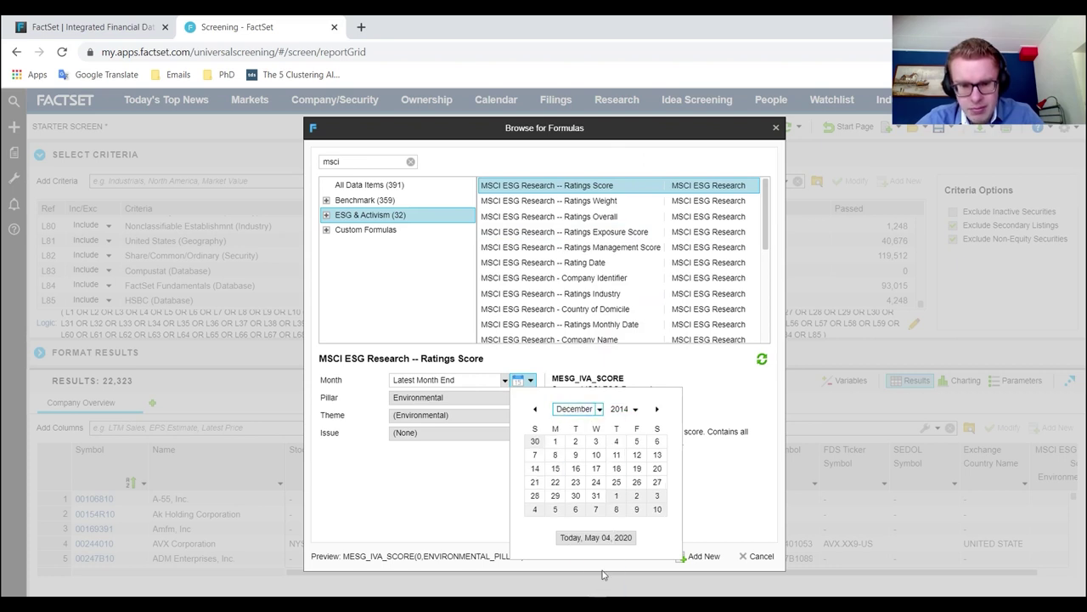
pyautogui.click(553, 441)
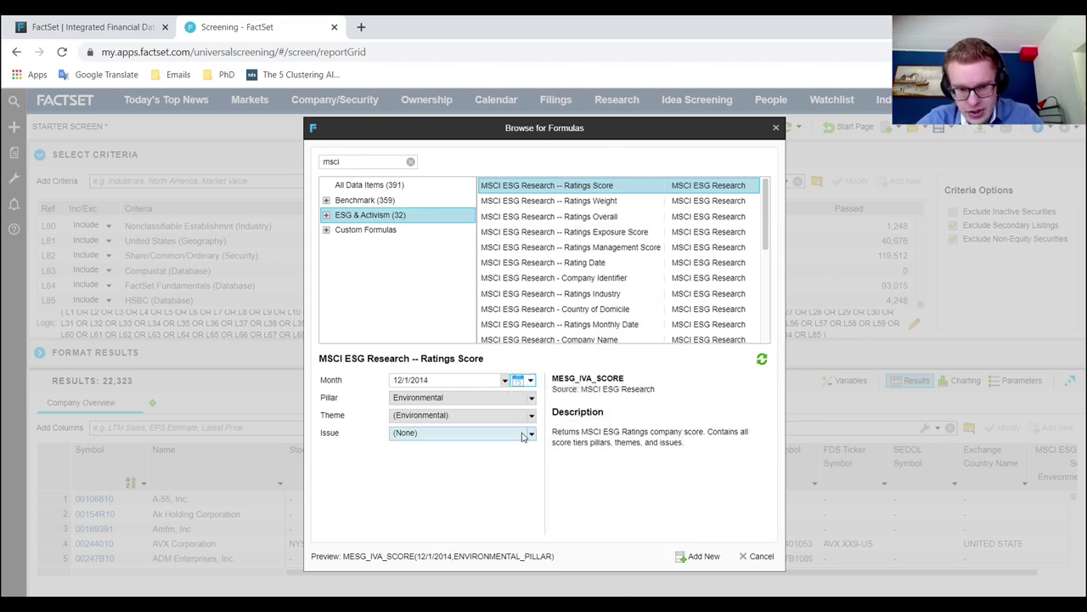
pyautogui.click(705, 557)
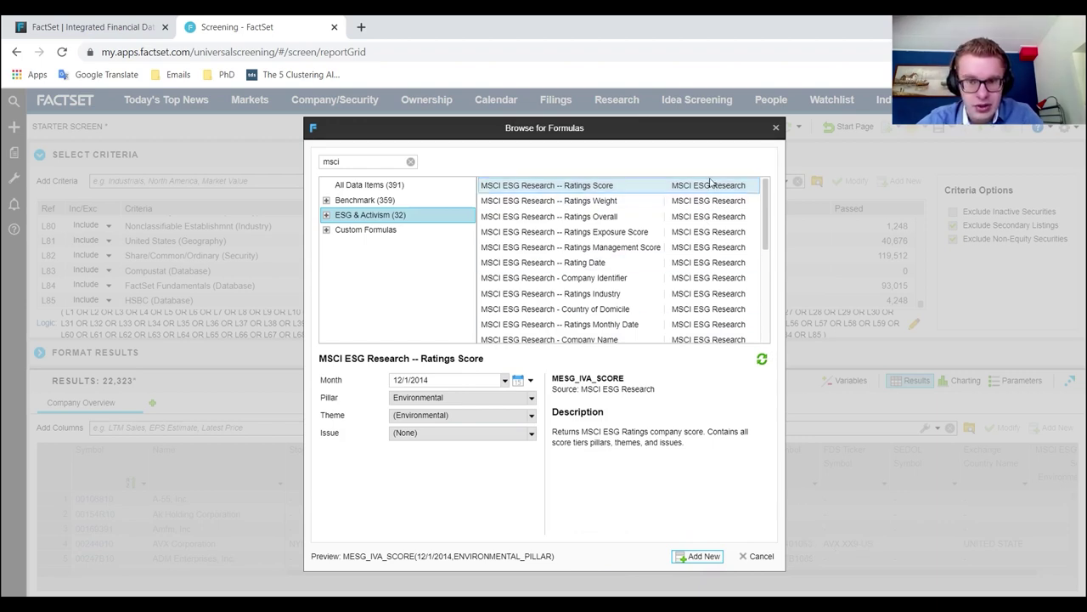
pyautogui.click(776, 130)
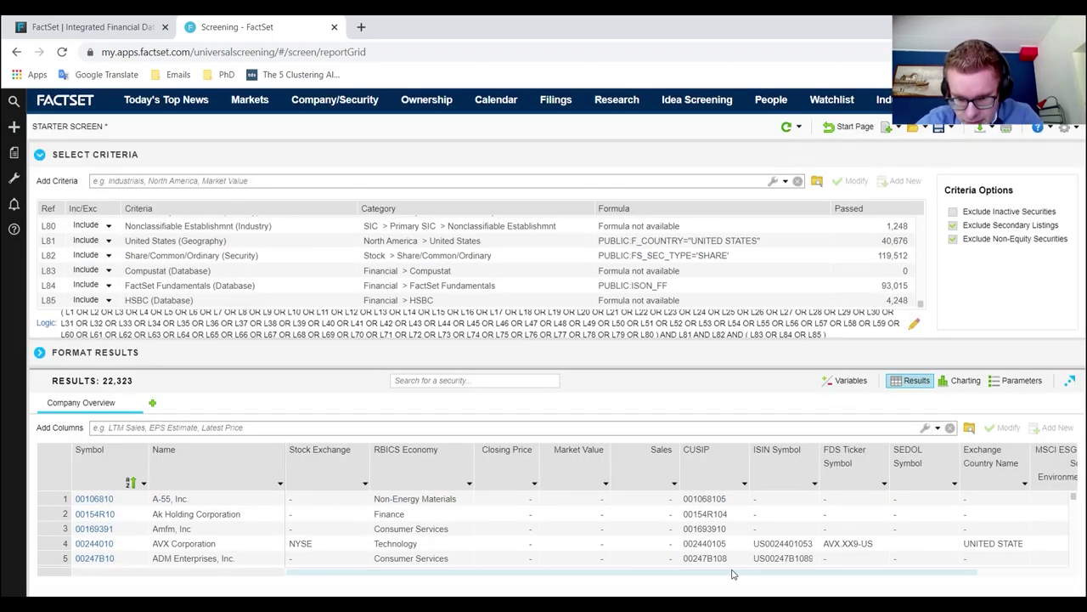
pyautogui.moveTo(732, 573); pyautogui.dragTo(826, 574)
pyautogui.scroll(-4, 928, 503)
pyautogui.scroll(-5, 928, 503)
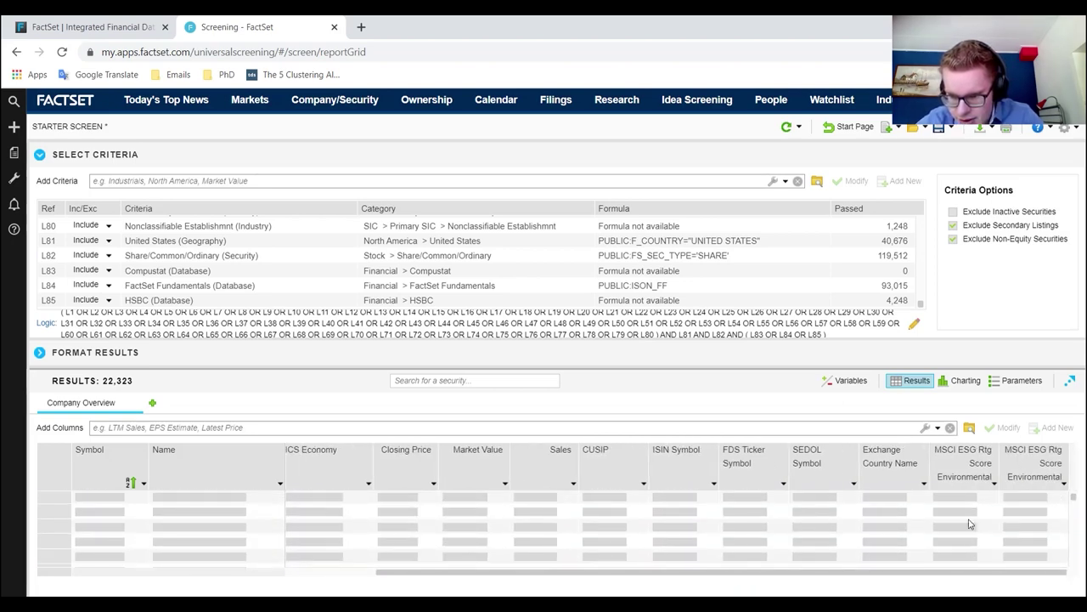
pyautogui.scroll(-6, 974, 514)
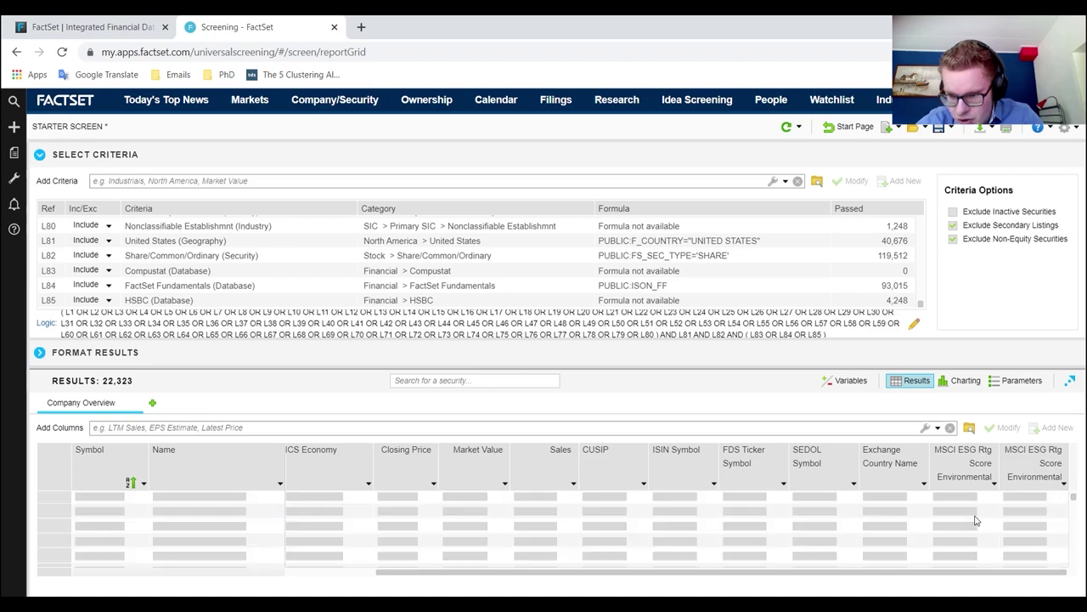
pyautogui.scroll(-6, 974, 514)
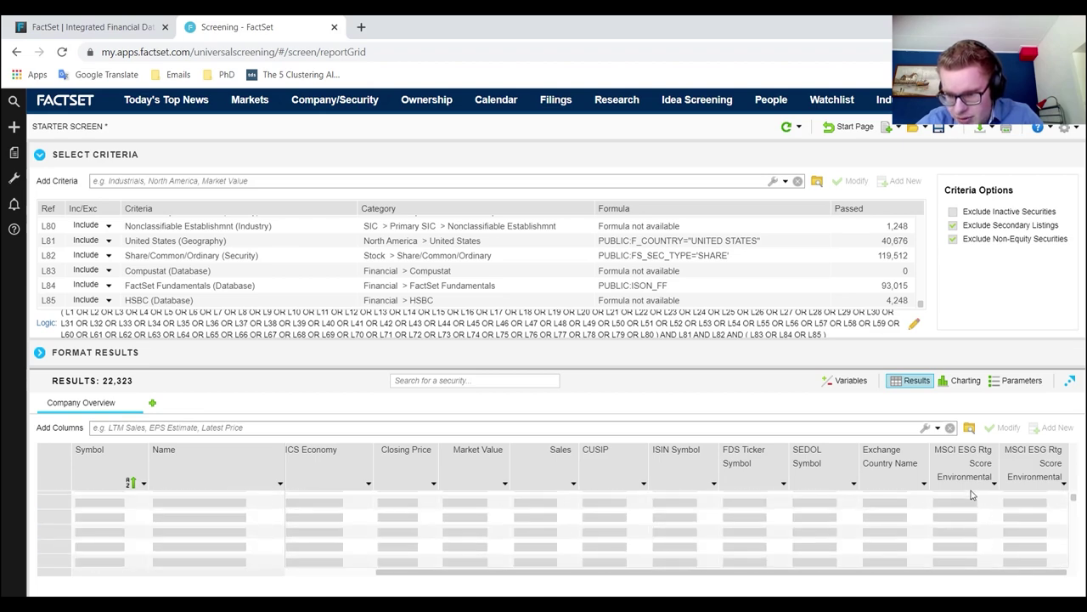
pyautogui.scroll(-5, 1027, 527)
pyautogui.scroll(-6, 1026, 527)
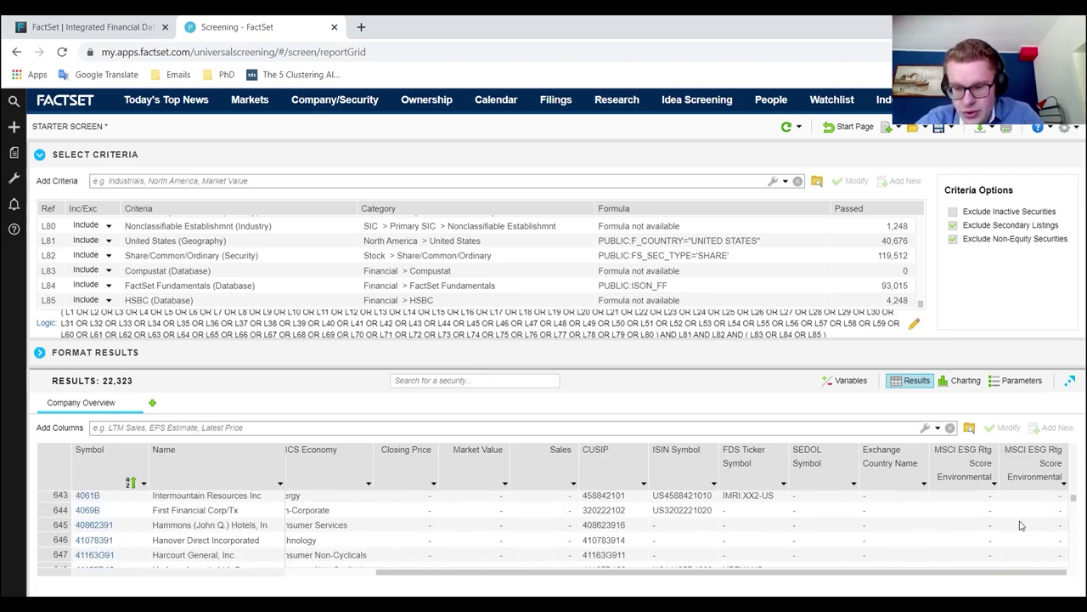
pyautogui.click(938, 457)
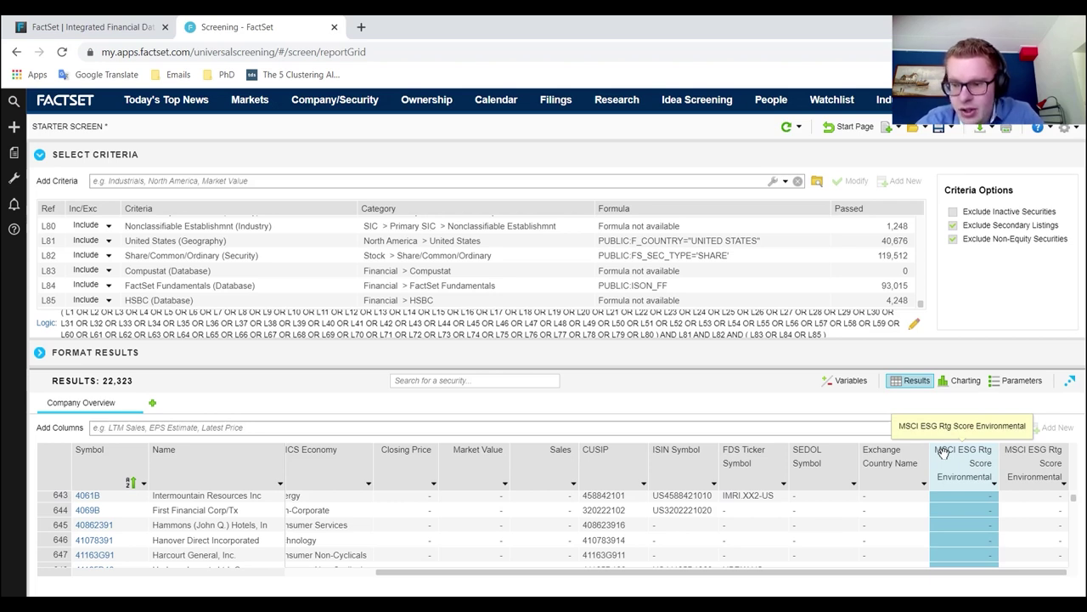
pyautogui.click(1014, 476)
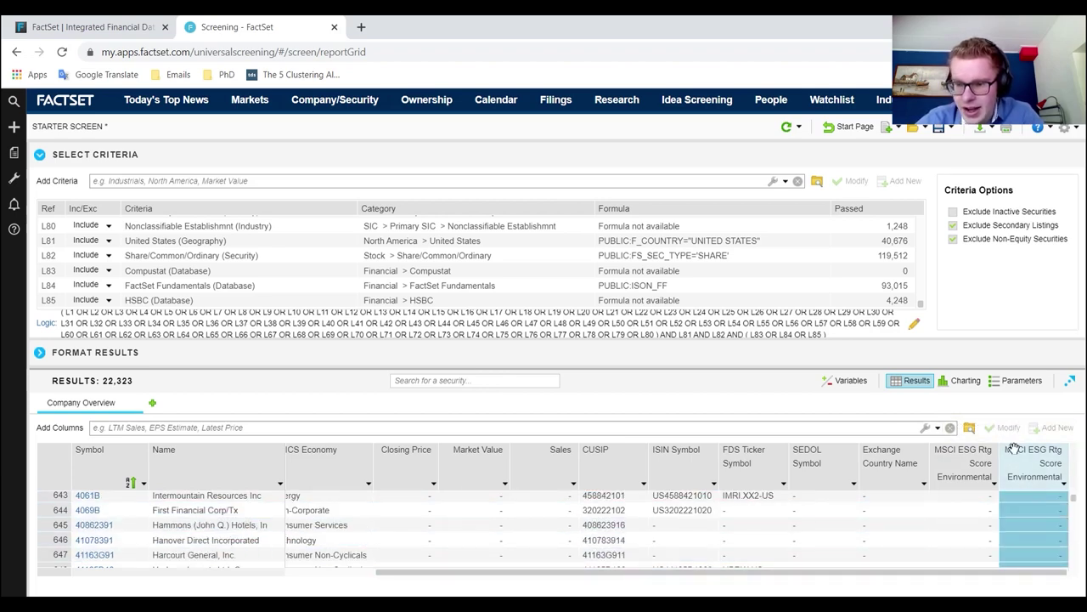
pyautogui.click(1035, 527)
pyautogui.click(1041, 463)
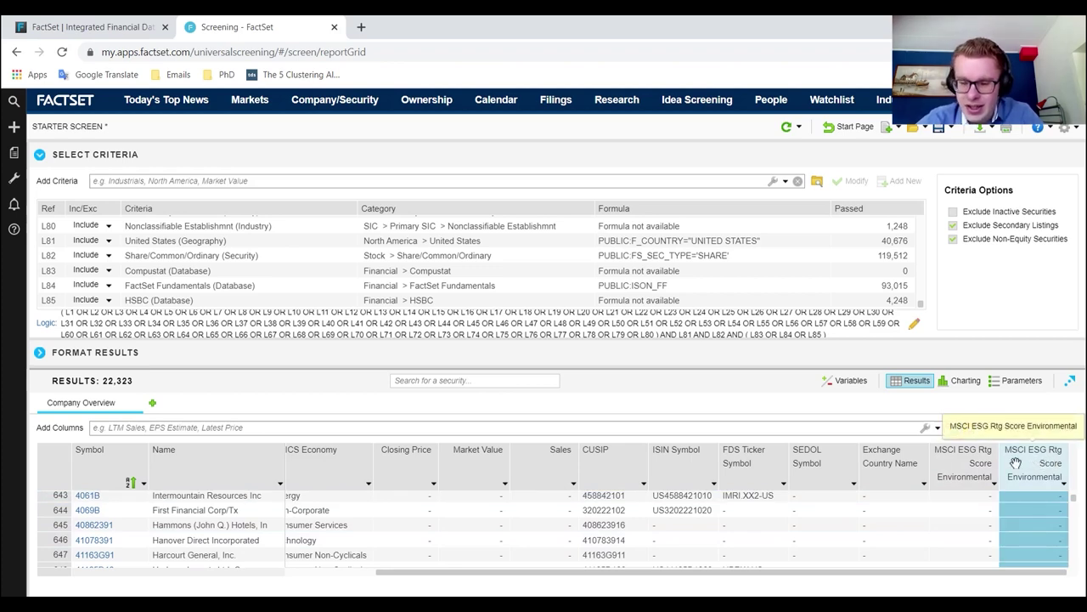
pyautogui.click(1016, 514)
pyautogui.scroll(-5, 1015, 508)
pyautogui.scroll(-3, 1015, 508)
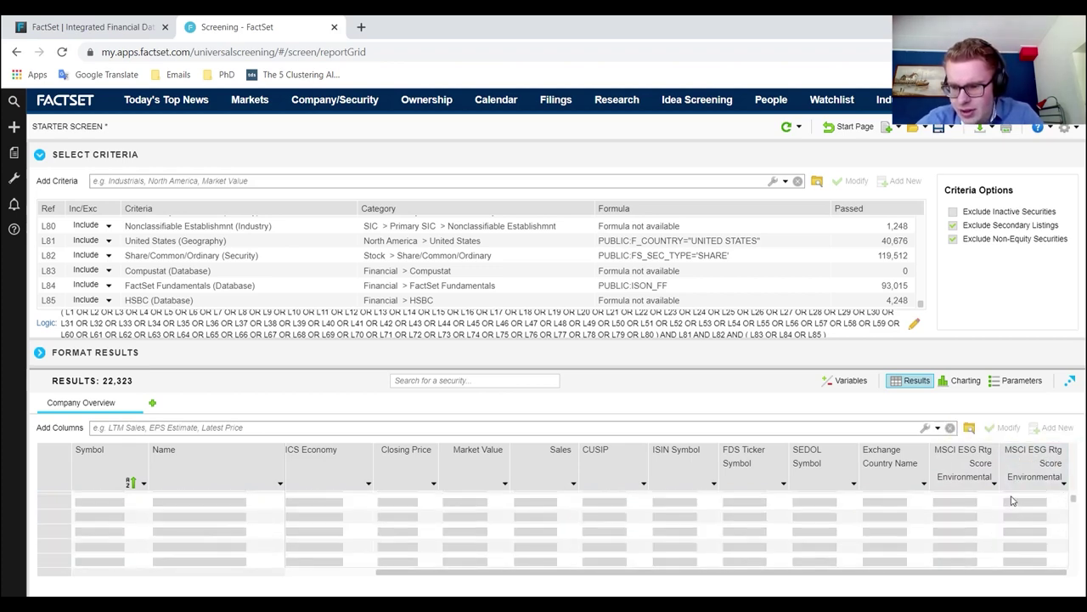
pyautogui.click(1008, 486)
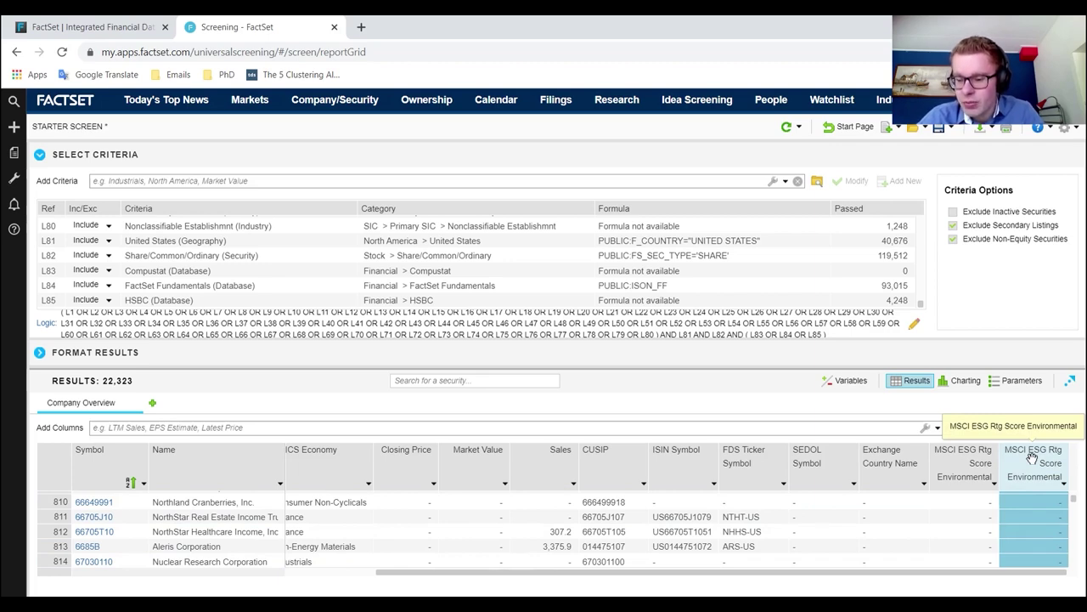
pyautogui.scroll(-10, 1024, 520)
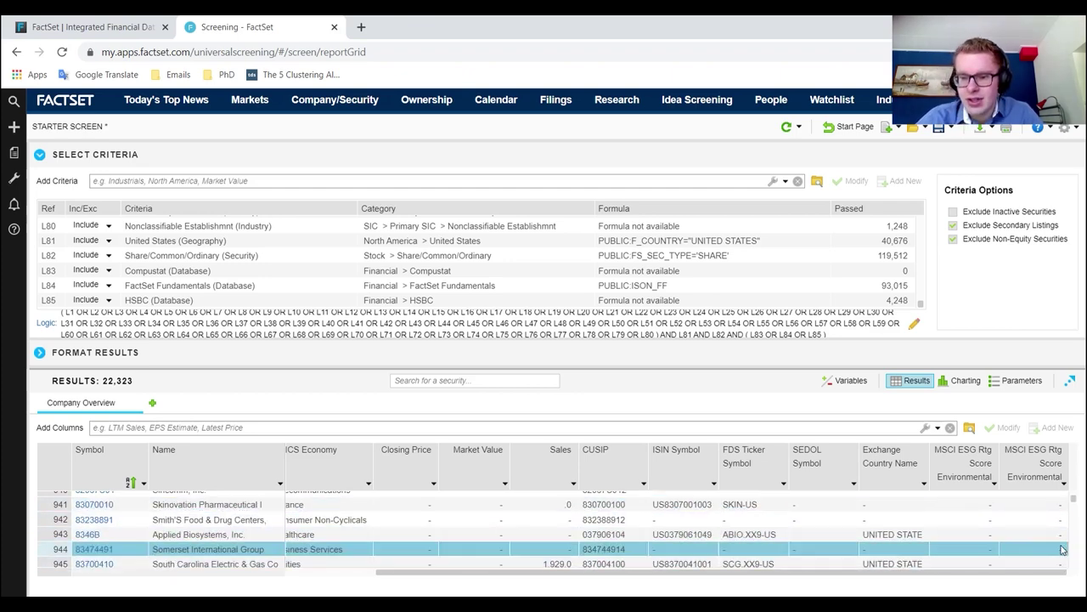
pyautogui.scroll(-8, 981, 514)
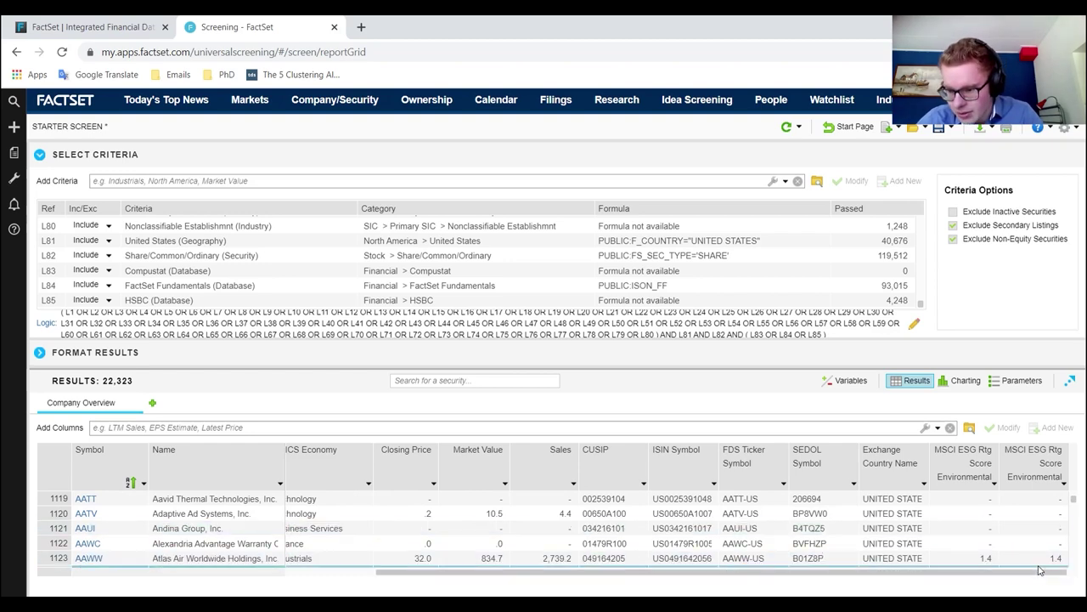
pyautogui.click(996, 560)
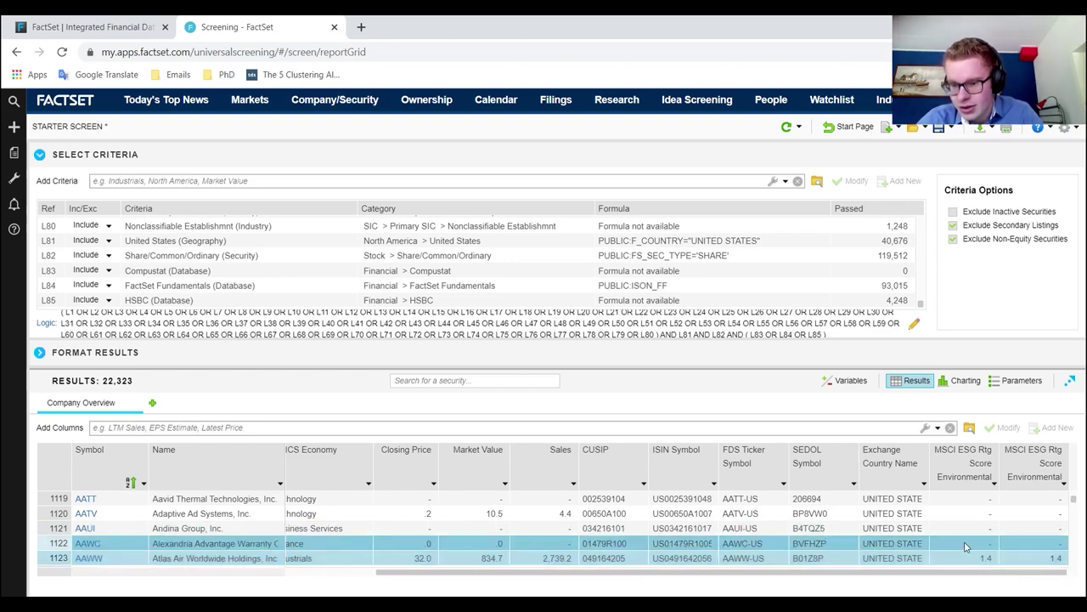
pyautogui.scroll(-4, 996, 533)
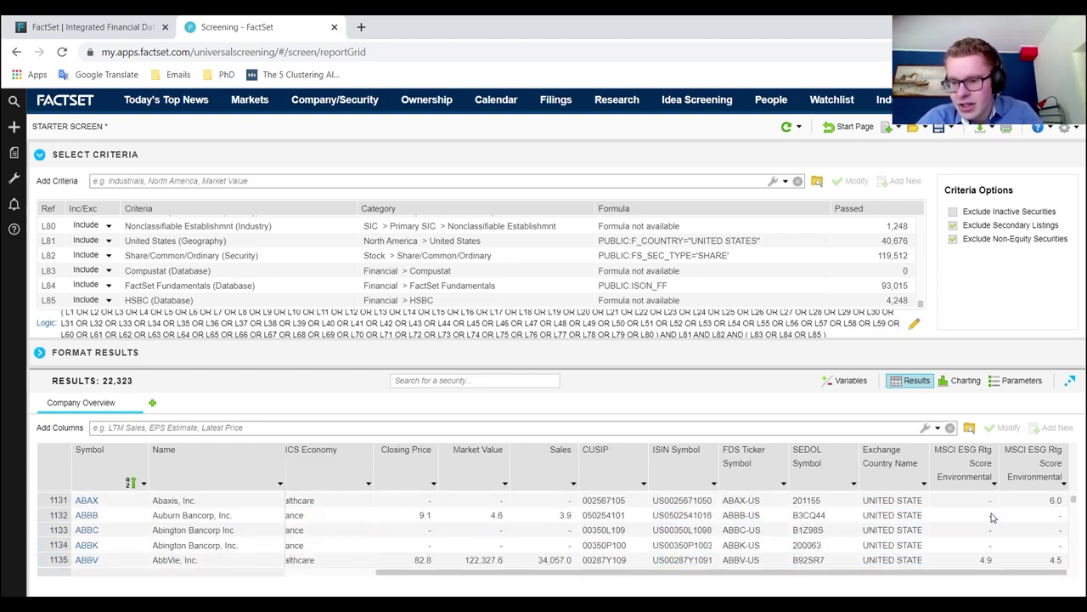
# Step: Search for market cap items, add Market Value - Company Level, and close the browser
pyautogui.click(970, 428)
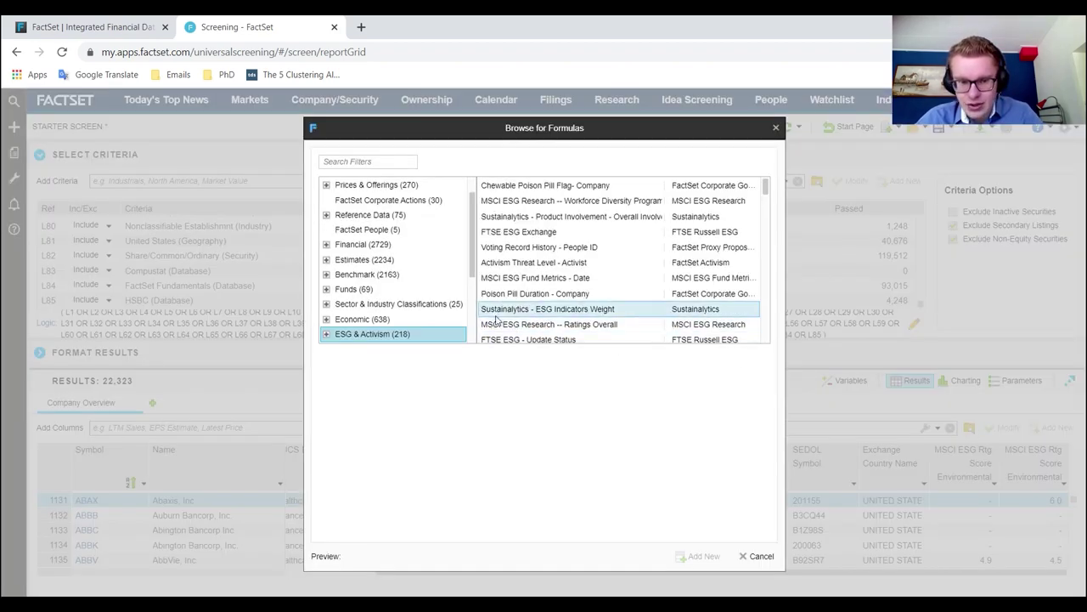
pyautogui.scroll(2, 442, 289)
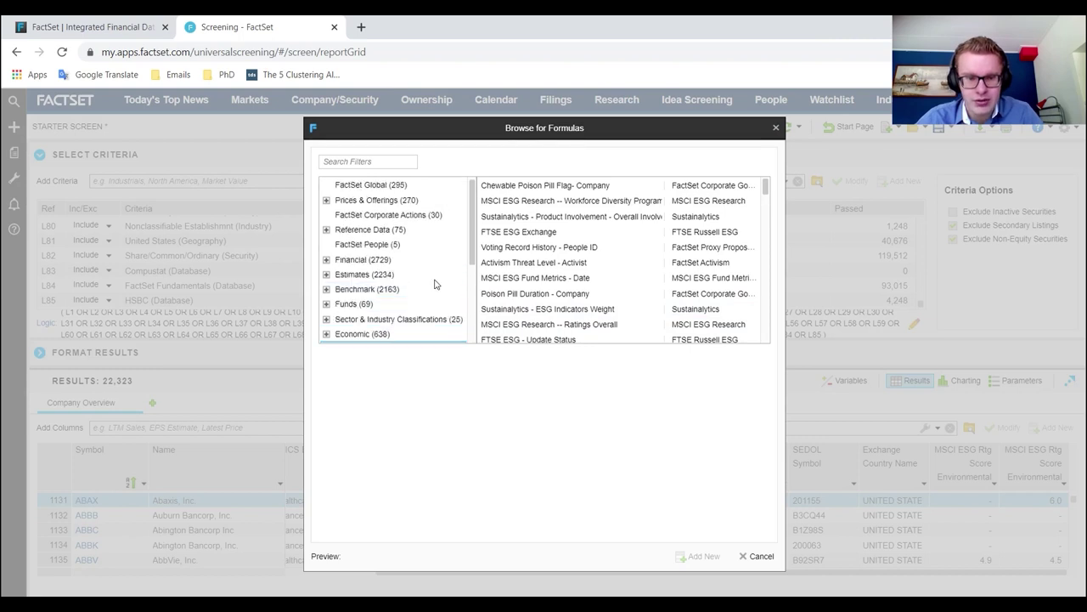
pyautogui.click(340, 158)
pyautogui.write('market cap')
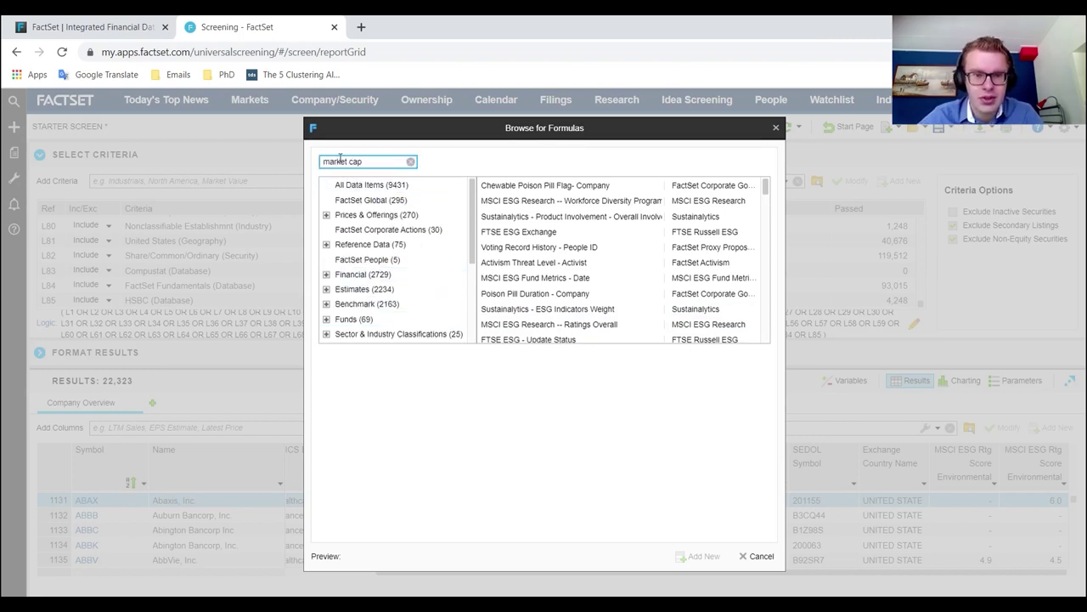
pyautogui.press('Return')
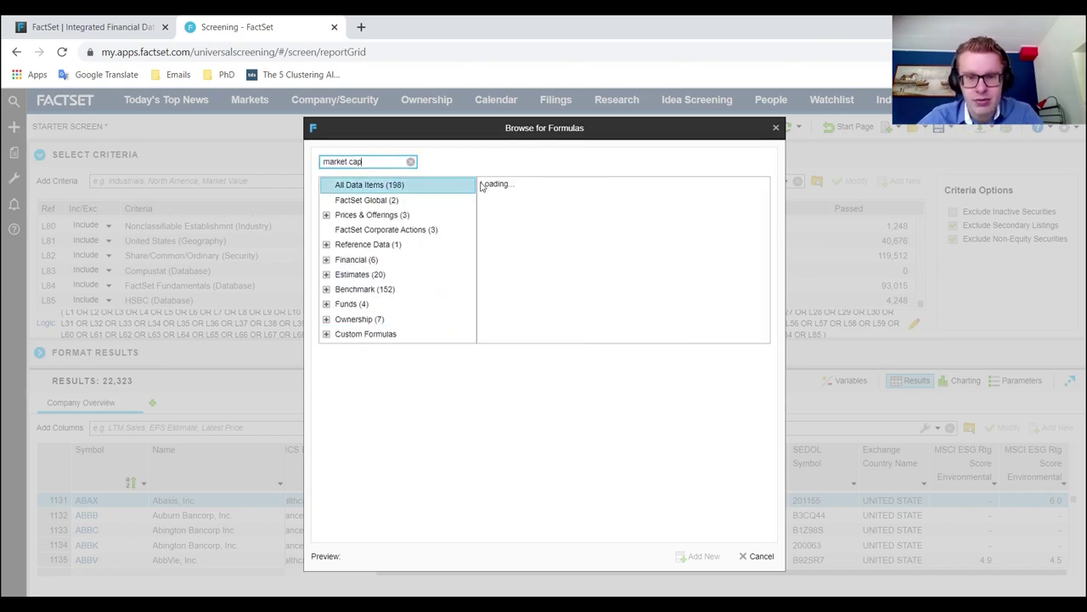
pyautogui.click(535, 184)
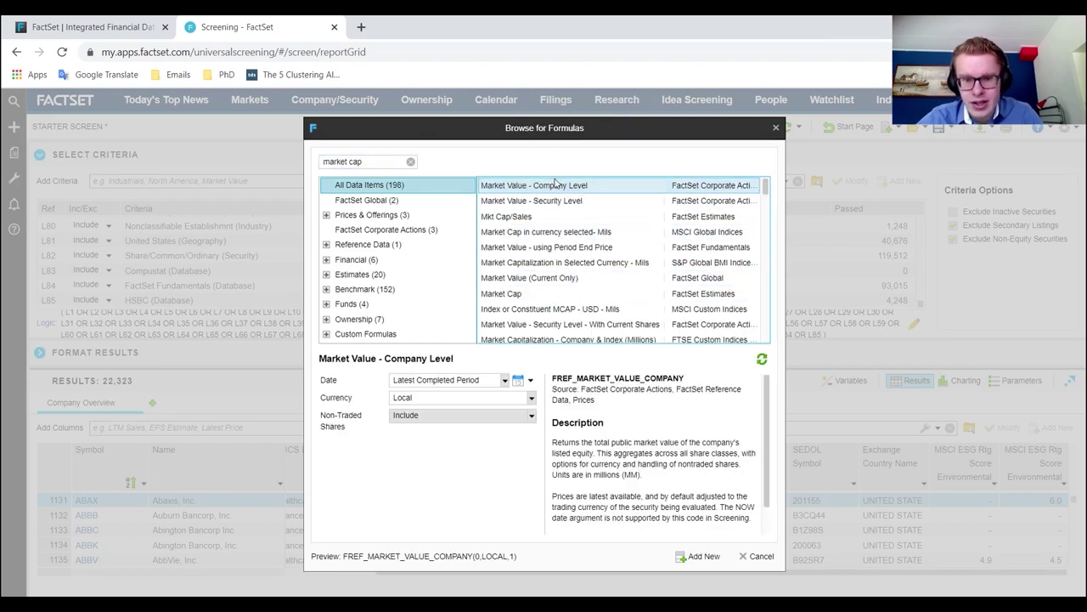
pyautogui.click(702, 557)
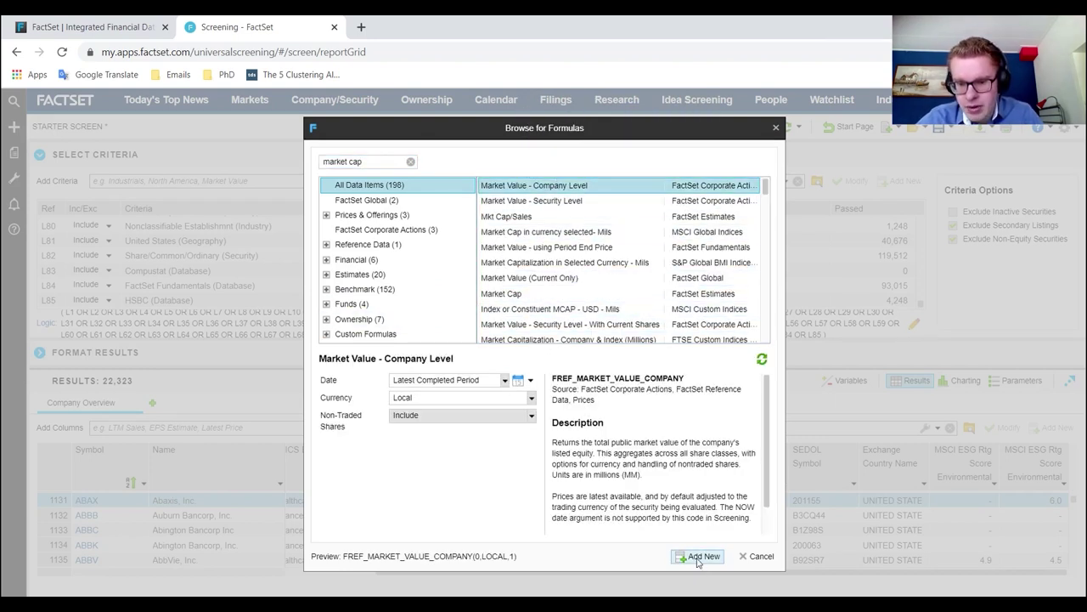
pyautogui.click(762, 556)
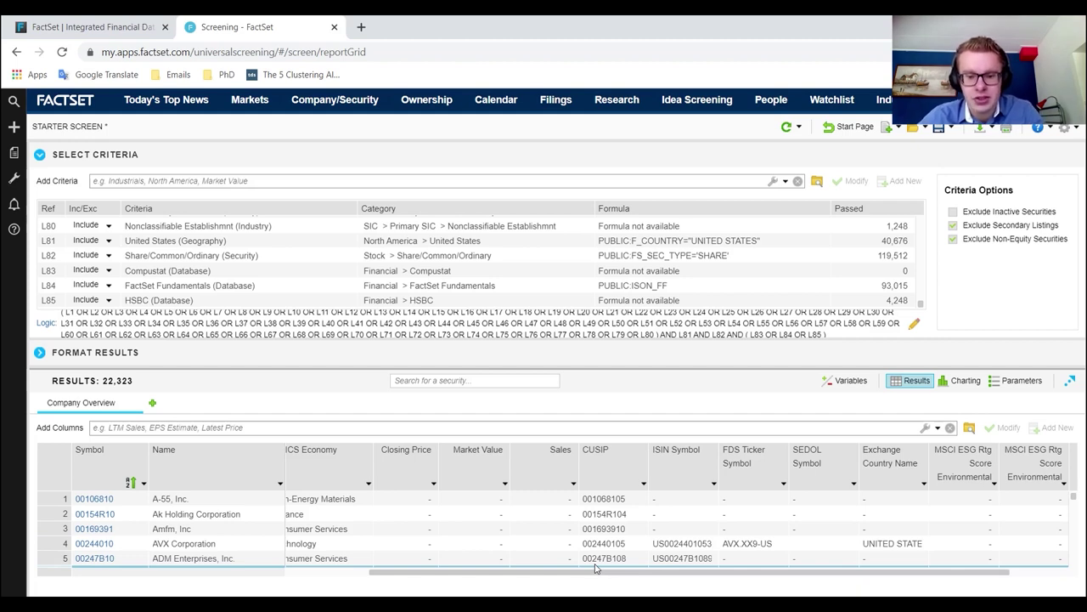
pyautogui.moveTo(596, 578); pyautogui.dragTo(655, 579)
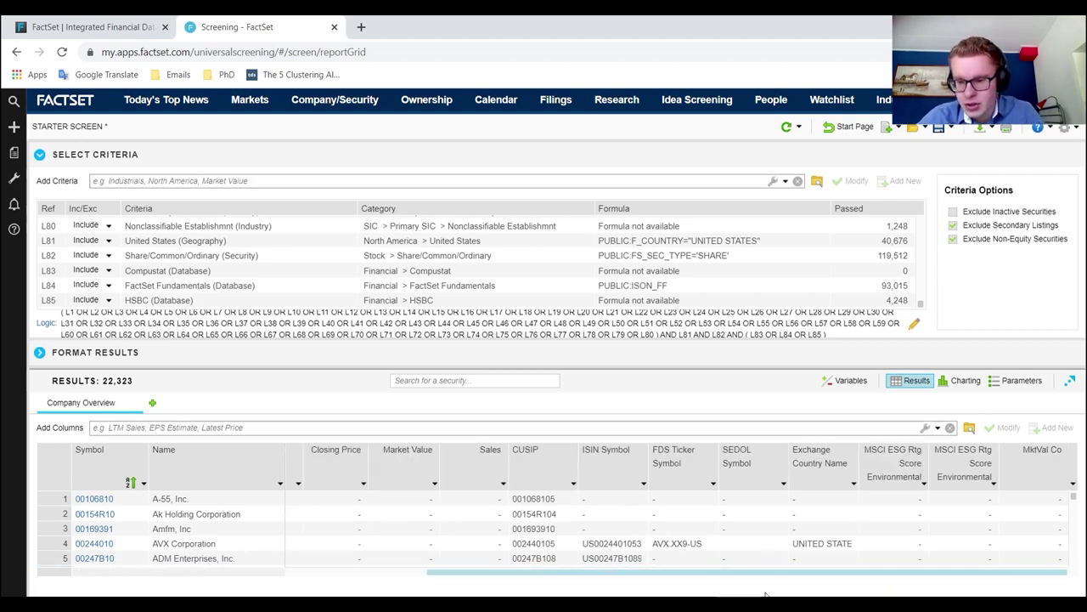
pyautogui.scroll(-20, 1001, 510)
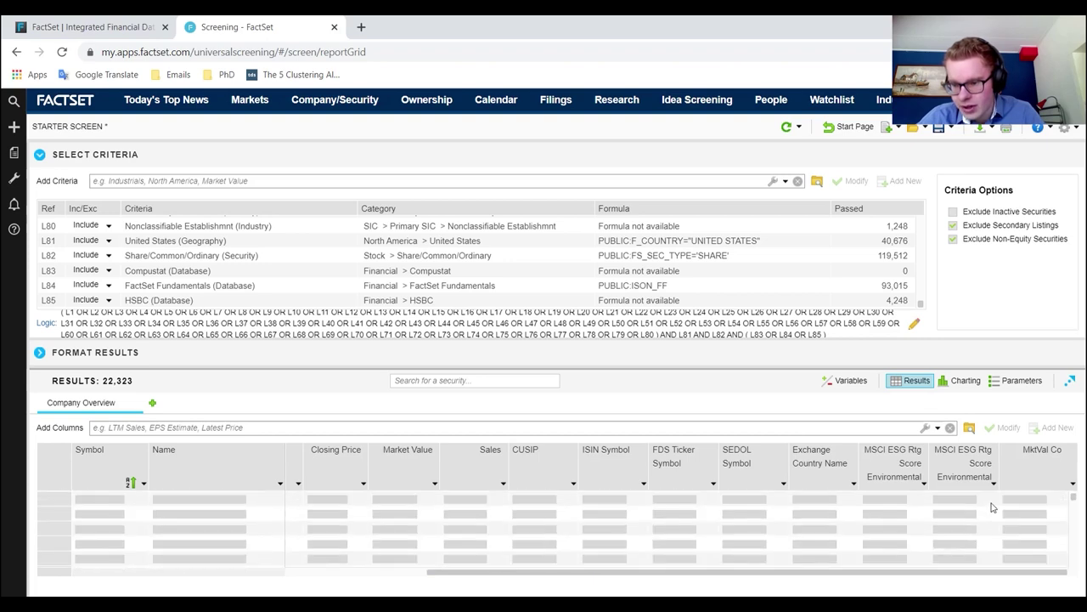
pyautogui.scroll(-15, 1019, 517)
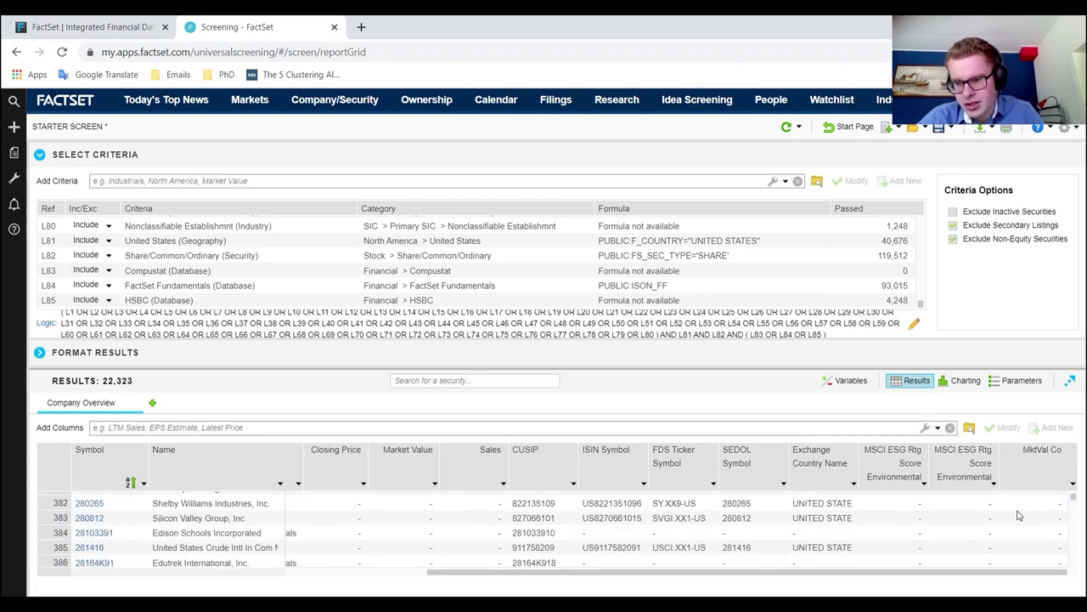
pyautogui.scroll(-10, 1011, 513)
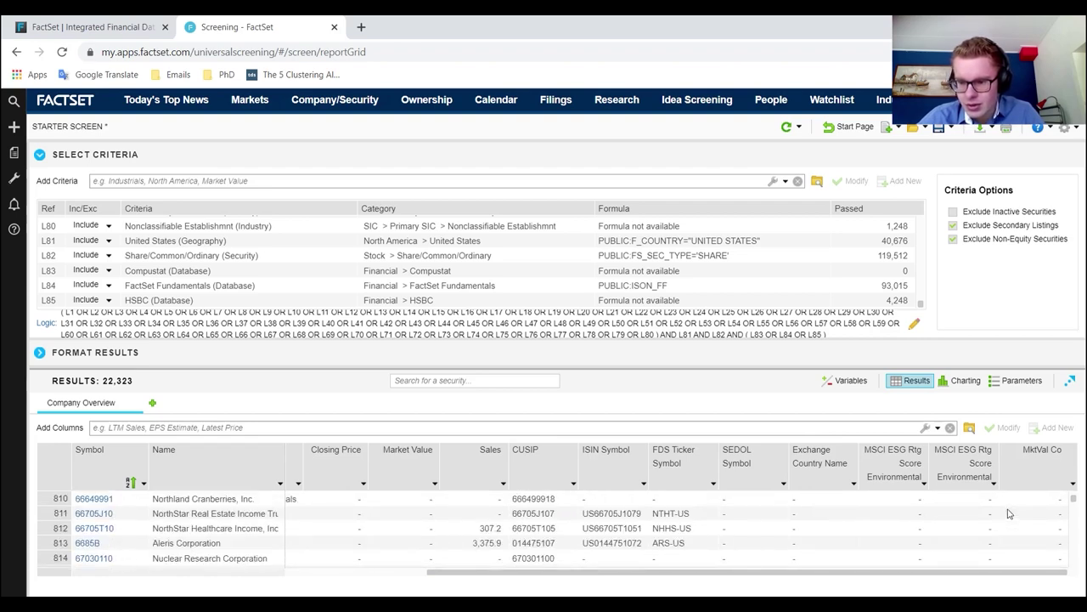
pyautogui.scroll(-10, 1009, 513)
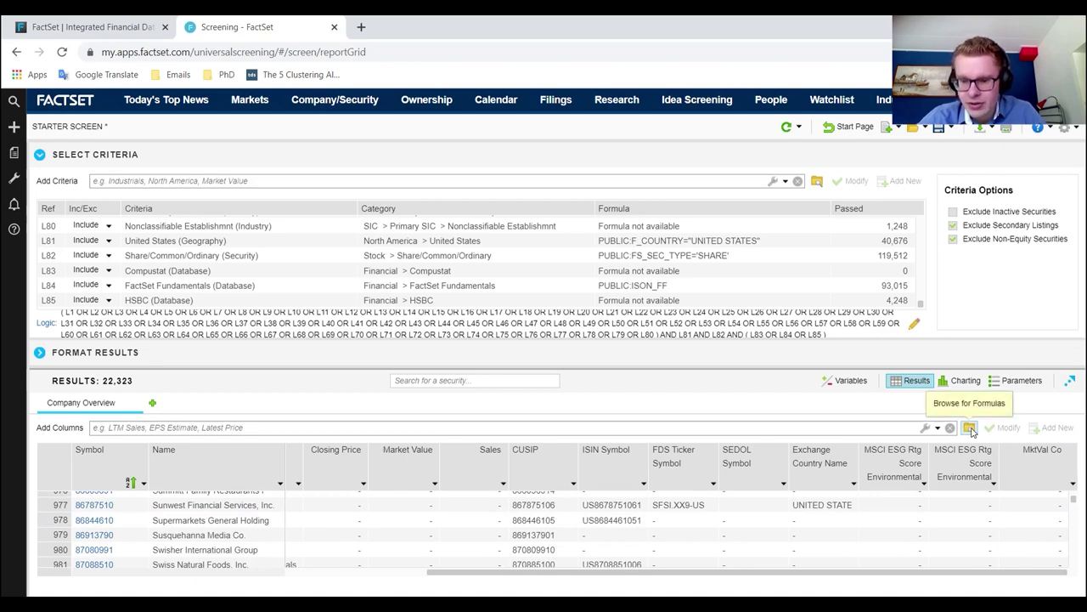
# Step: Preview several data items, then add Switzerland - Volume - Daily as a results column
pyautogui.click(970, 428)
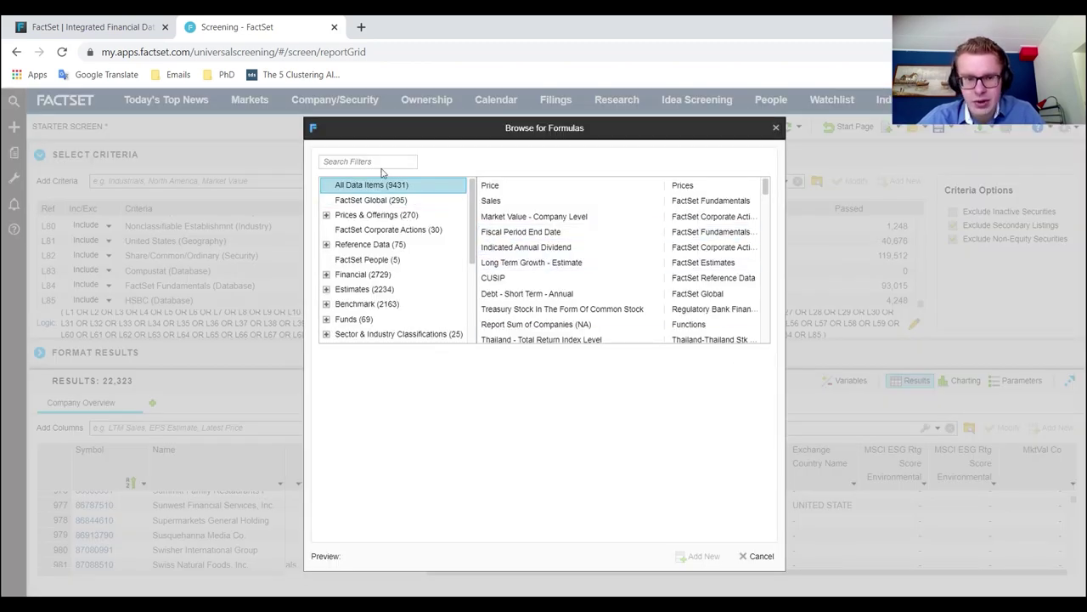
pyautogui.click(513, 186)
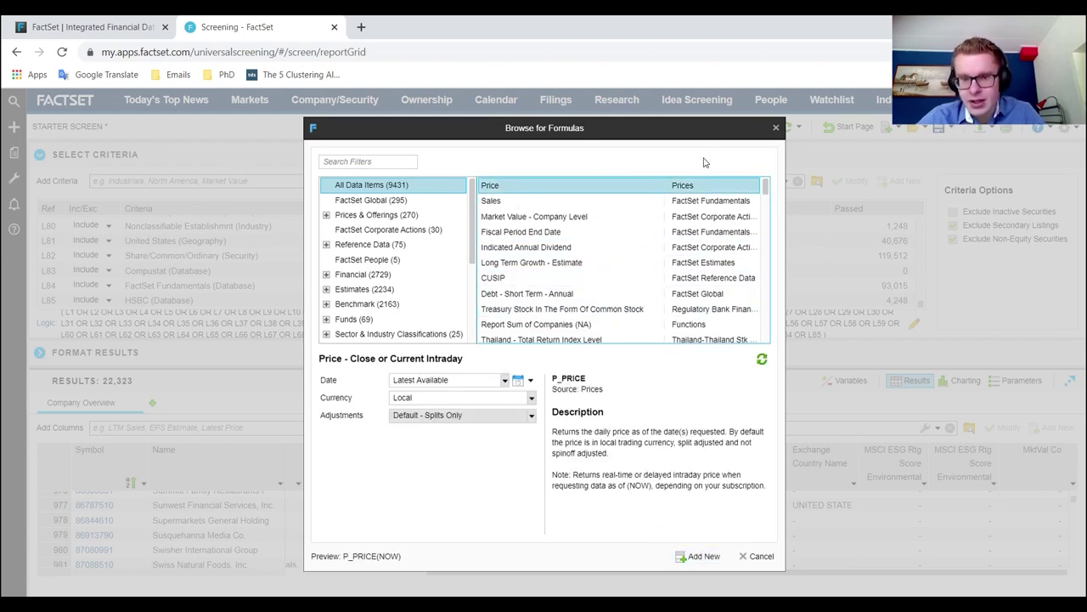
pyautogui.click(697, 214)
pyautogui.click(704, 232)
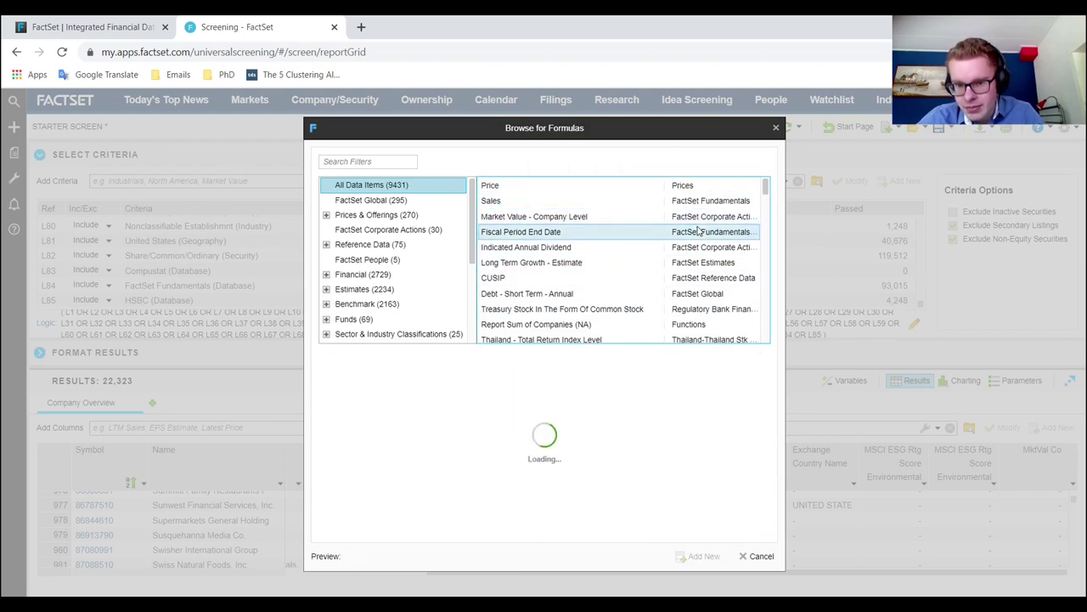
pyautogui.click(706, 246)
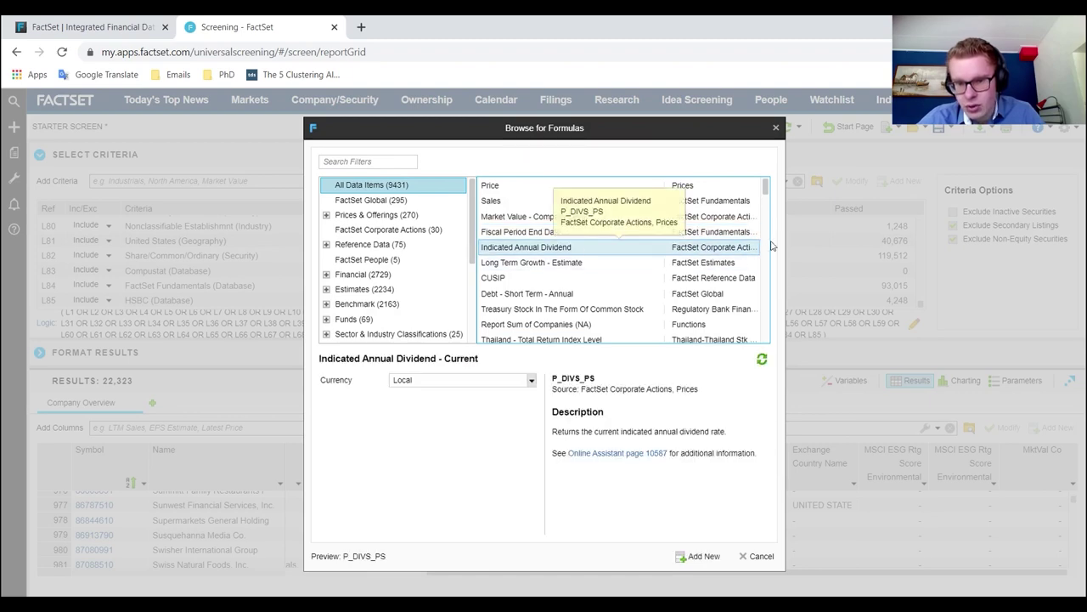
pyautogui.click(704, 264)
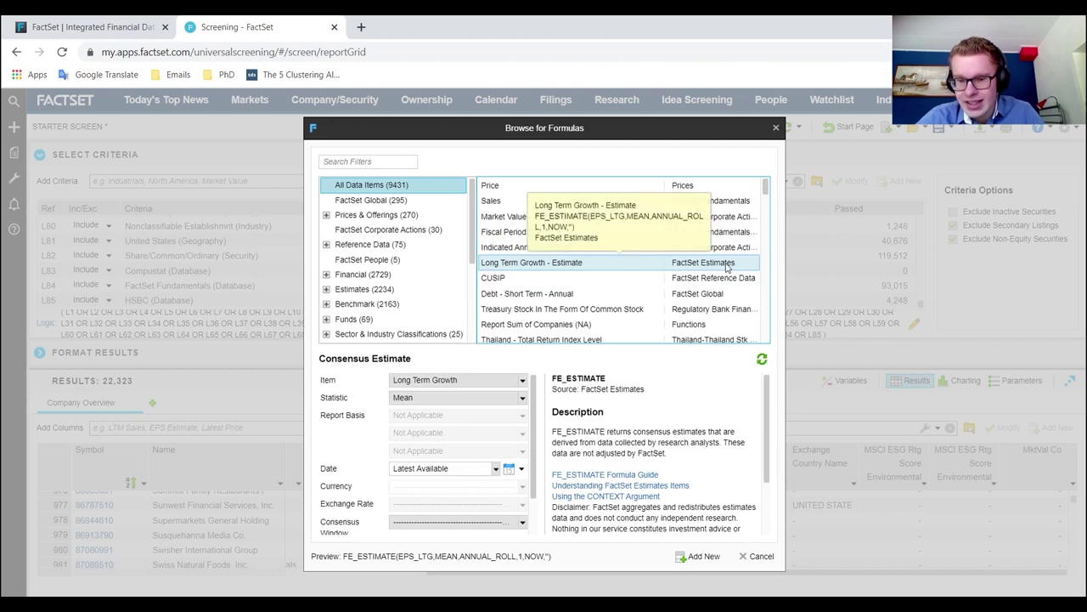
pyautogui.click(737, 247)
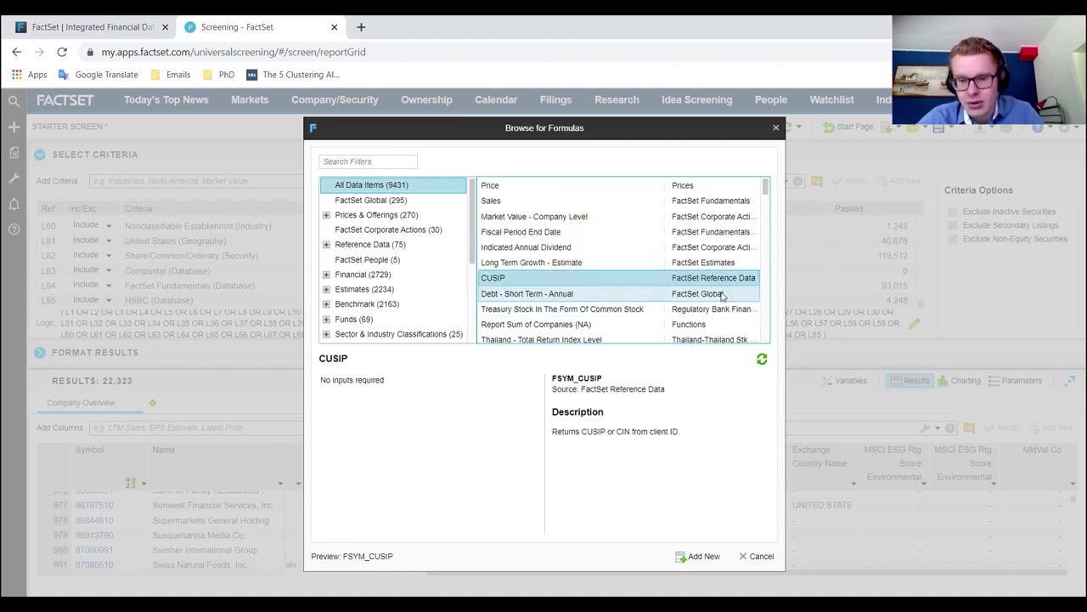
pyautogui.click(722, 294)
pyautogui.scroll(-10, 714, 272)
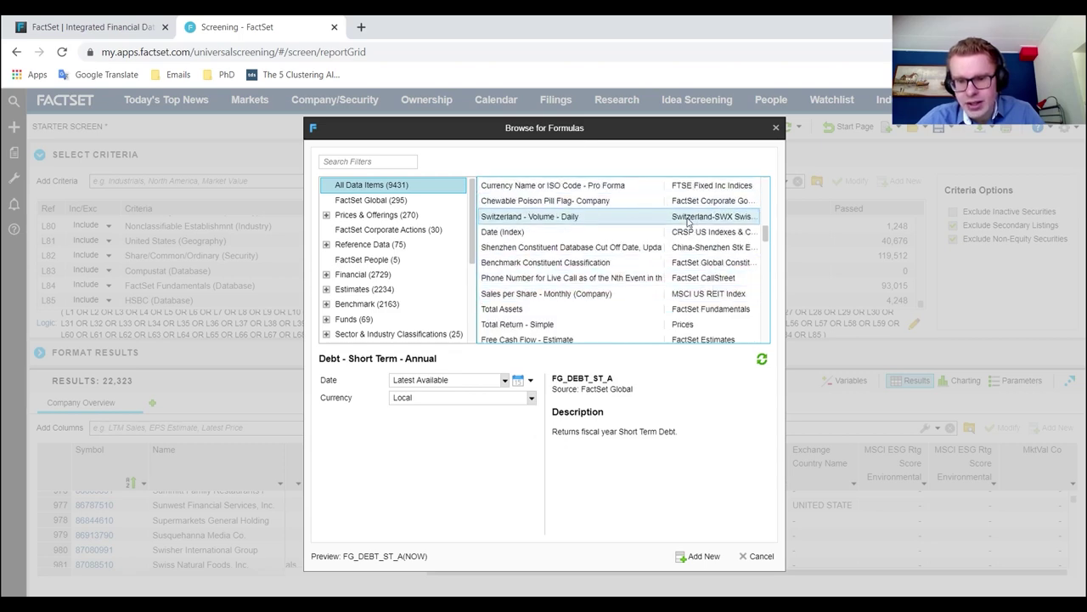
pyautogui.click(692, 218)
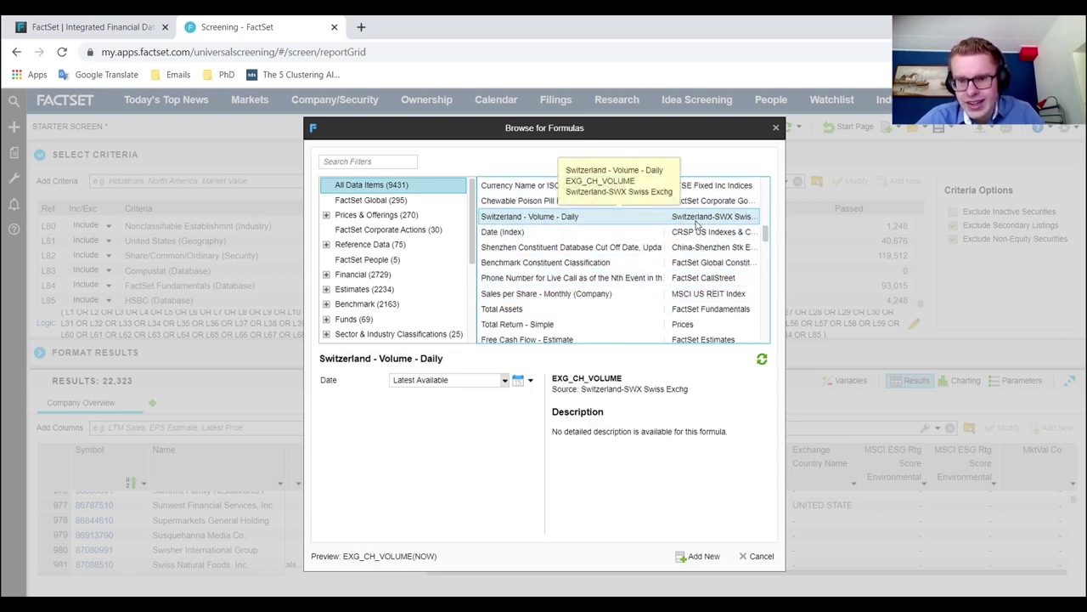
pyautogui.click(712, 557)
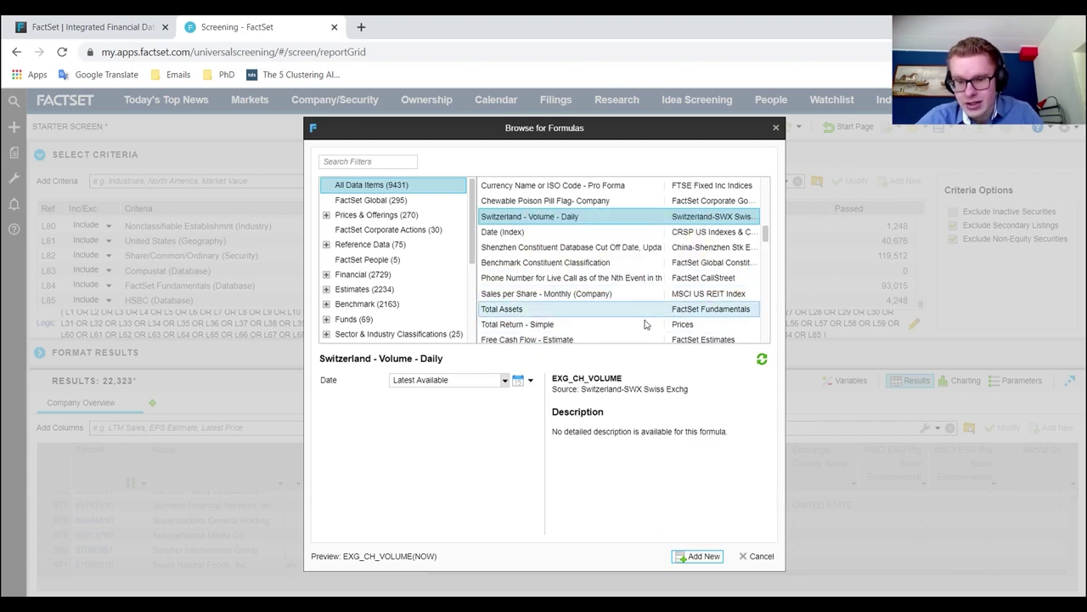
# Step: Add Price and Market Value - Company Level columns, then close the formula browser
pyautogui.scroll(-10, 726, 339)
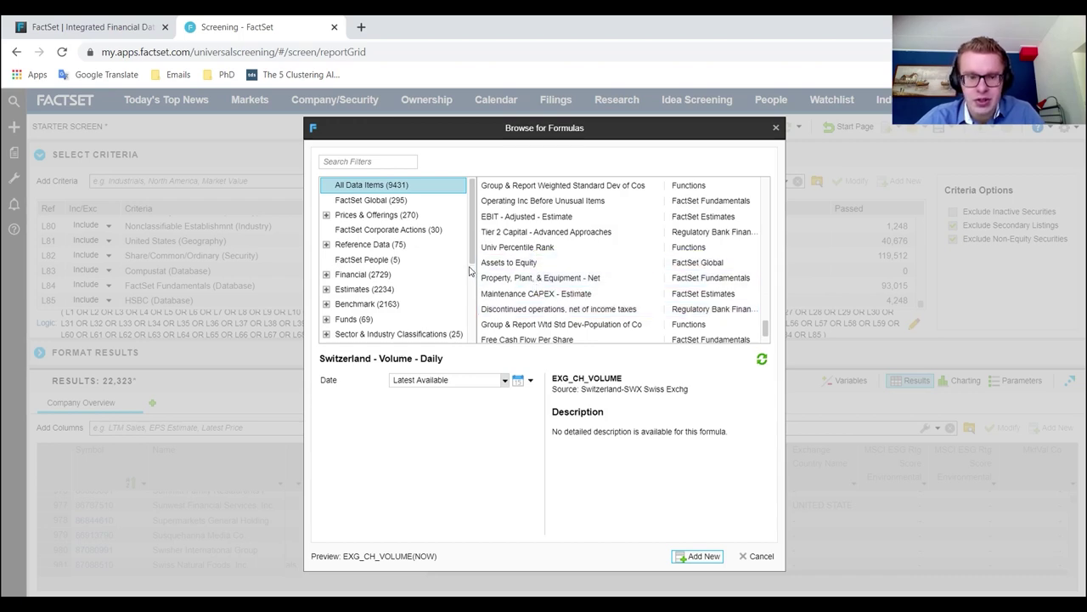
pyautogui.scroll(-2, 595, 281)
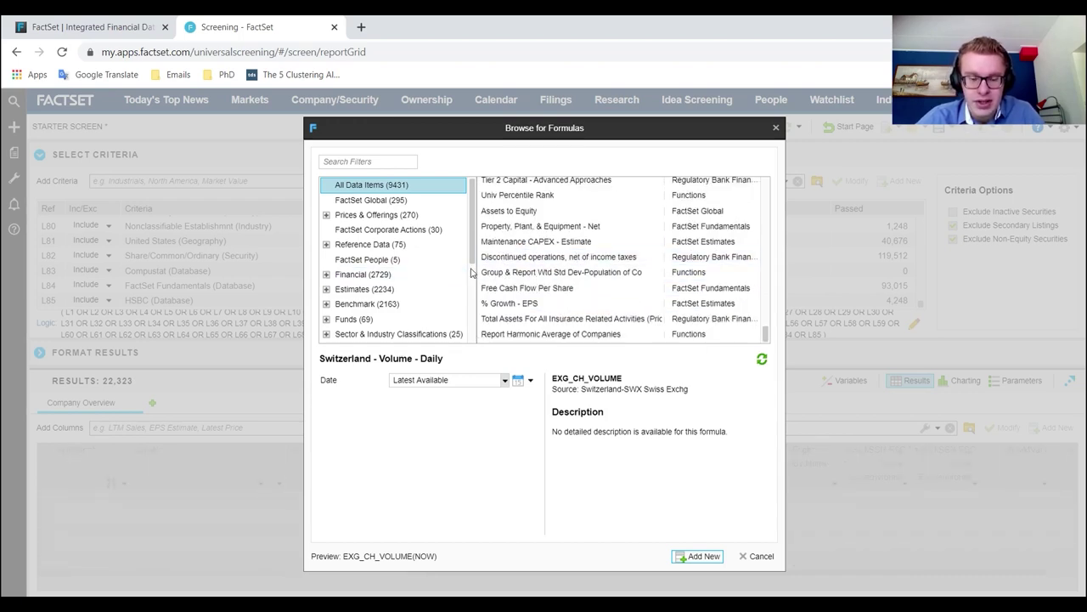
pyautogui.scroll(1, 573, 255)
pyautogui.scroll(10, 574, 255)
pyautogui.click(510, 185)
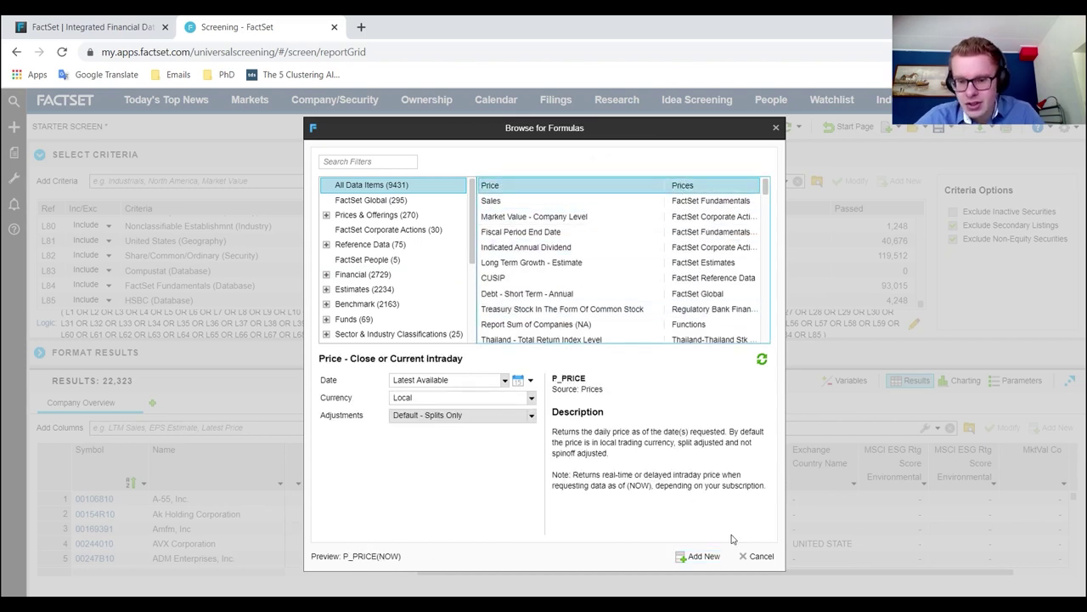
pyautogui.click(703, 556)
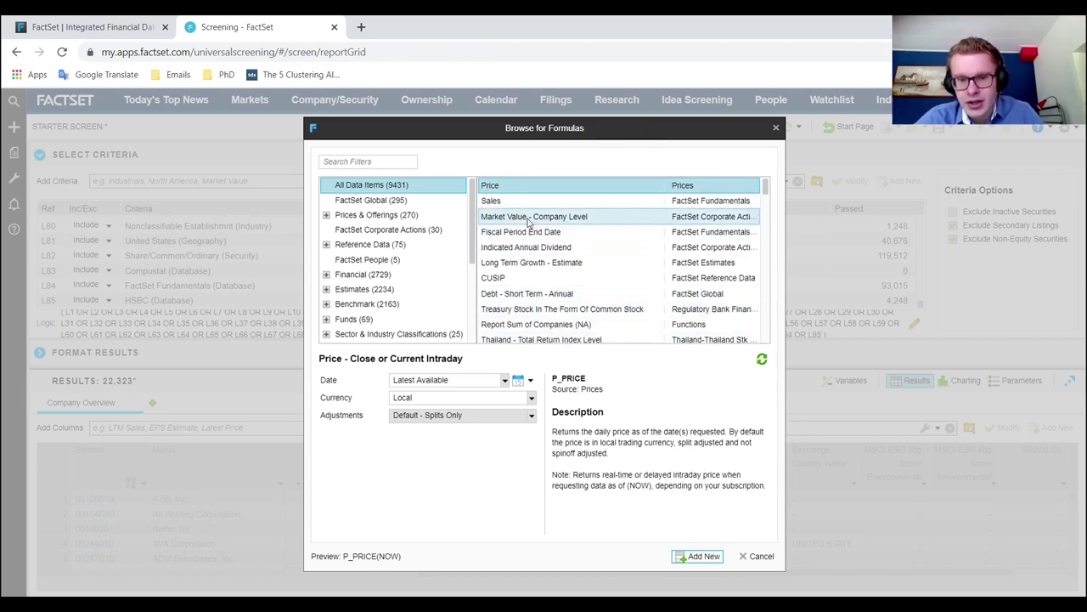
pyautogui.click(538, 219)
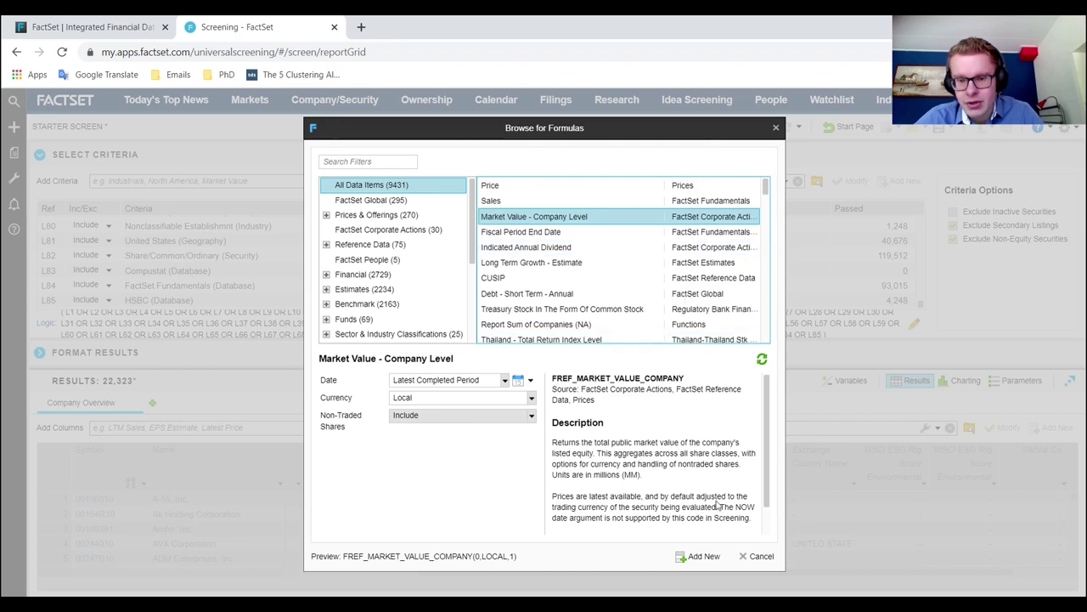
pyautogui.click(700, 555)
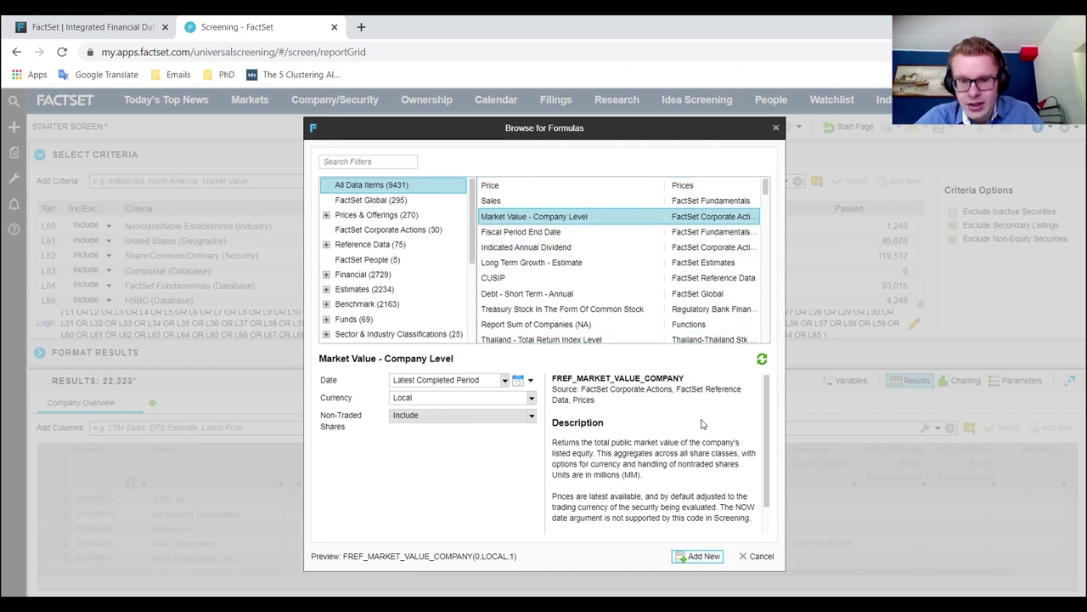
pyautogui.click(777, 128)
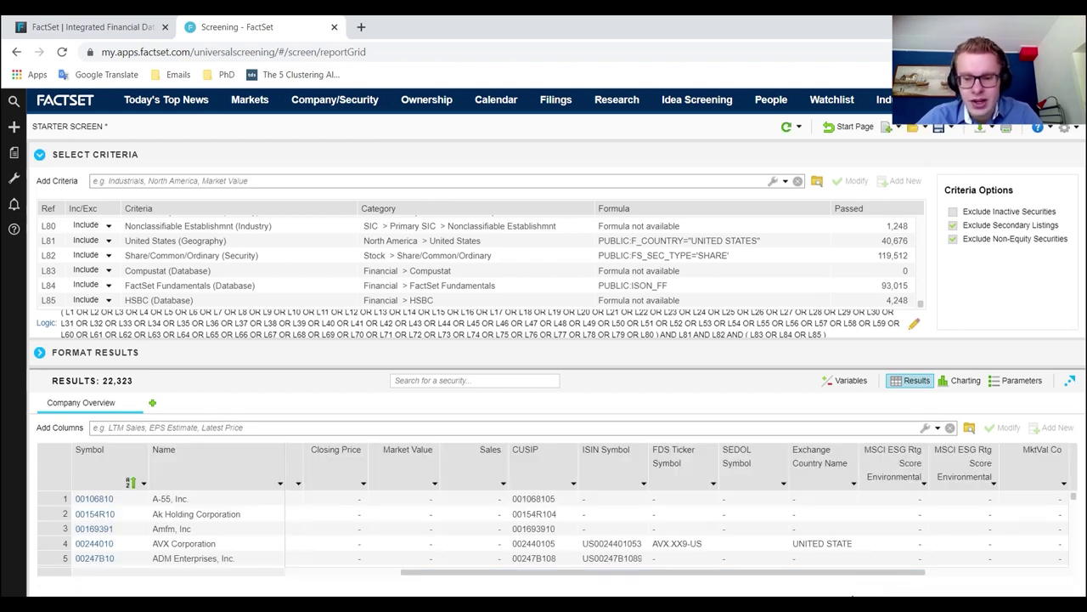
# Step: Delete the Swiss Daily Volume column from the results grid
pyautogui.moveTo(846, 577); pyautogui.dragTo(989, 576)
pyautogui.click(1022, 528)
pyautogui.scroll(-10, 1019, 526)
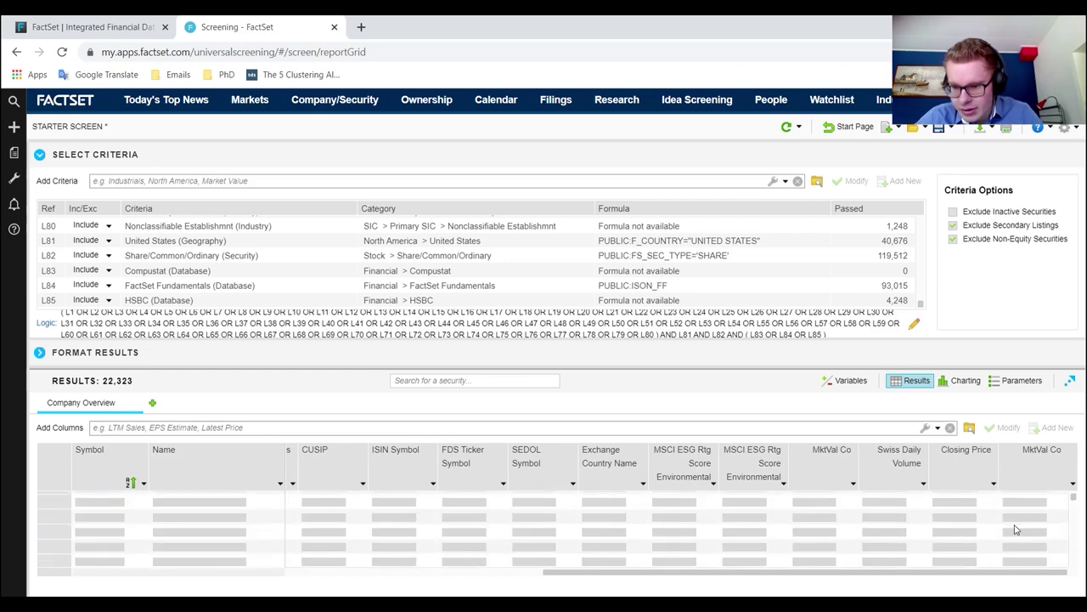
pyautogui.scroll(-5, 983, 518)
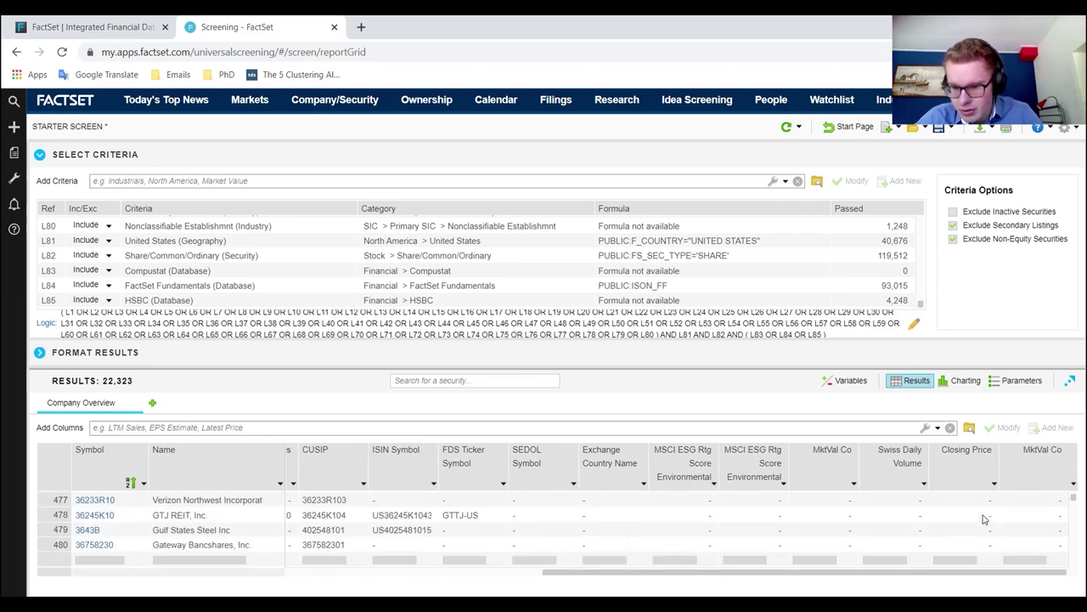
pyautogui.scroll(-5, 905, 499)
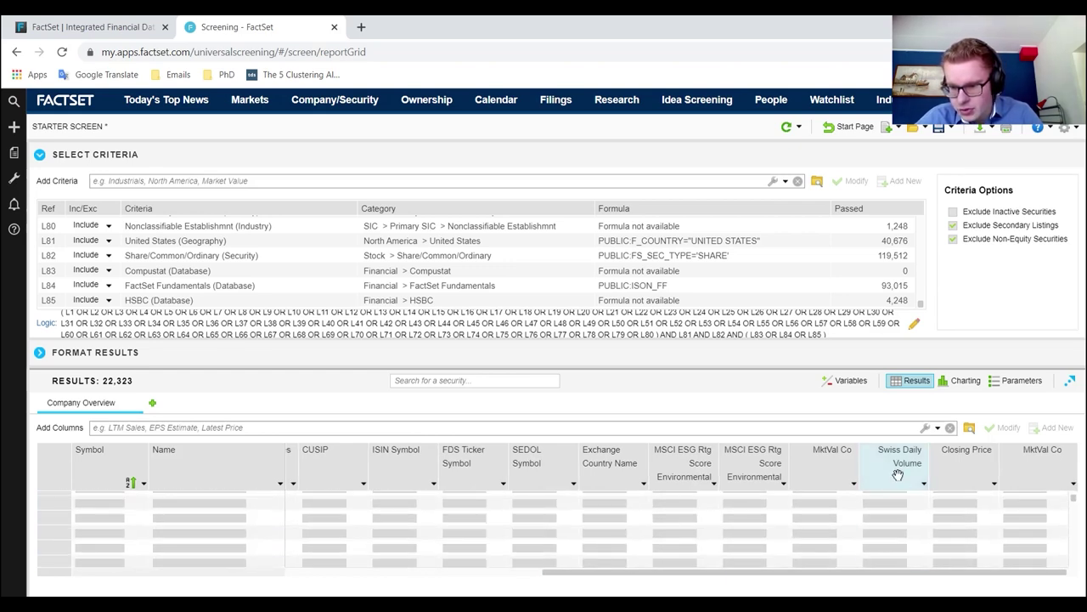
pyautogui.click(902, 470)
pyautogui.rightClick(905, 472)
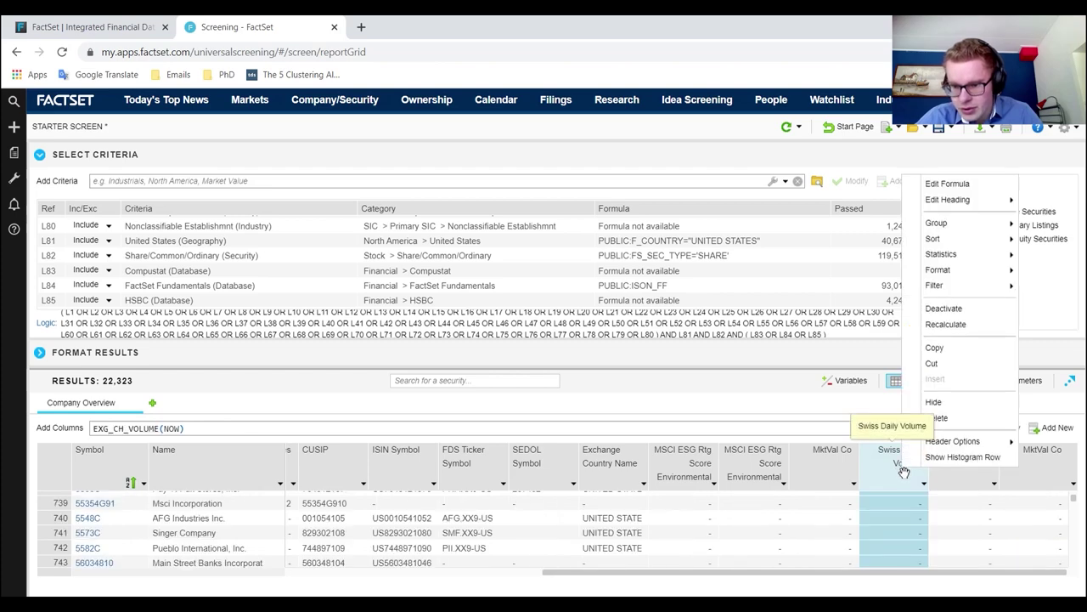
pyautogui.click(935, 419)
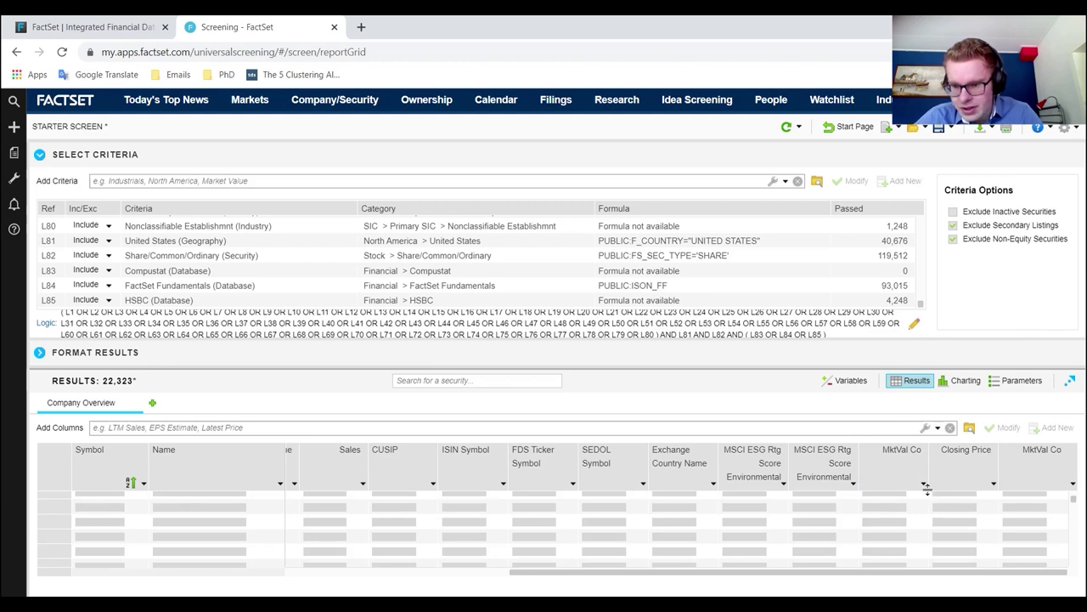
# Step: Delete both MktVal Co columns from the results grid
pyautogui.click(907, 472)
pyautogui.rightClick(907, 458)
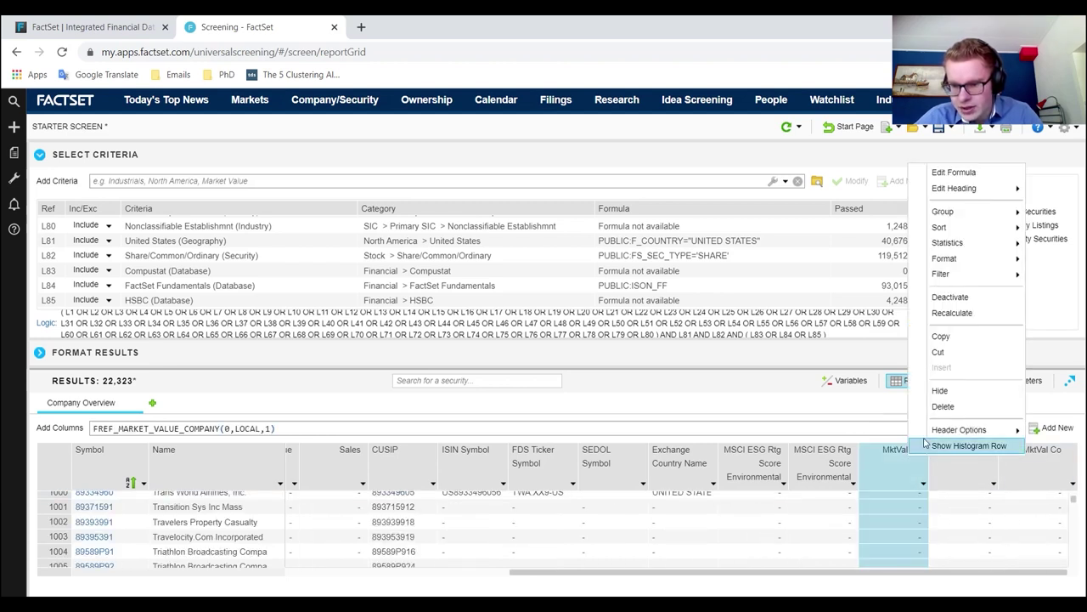
pyautogui.click(941, 406)
pyautogui.moveTo(1073, 503); pyautogui.dragTo(1072, 526)
pyautogui.click(960, 531)
pyautogui.click(910, 522)
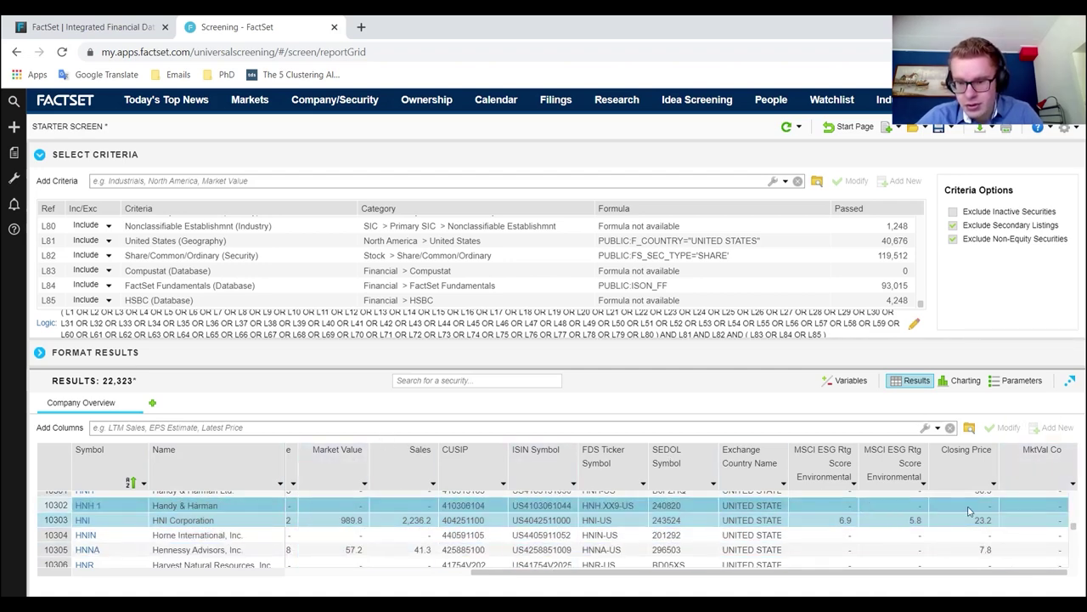
pyautogui.click(1041, 458)
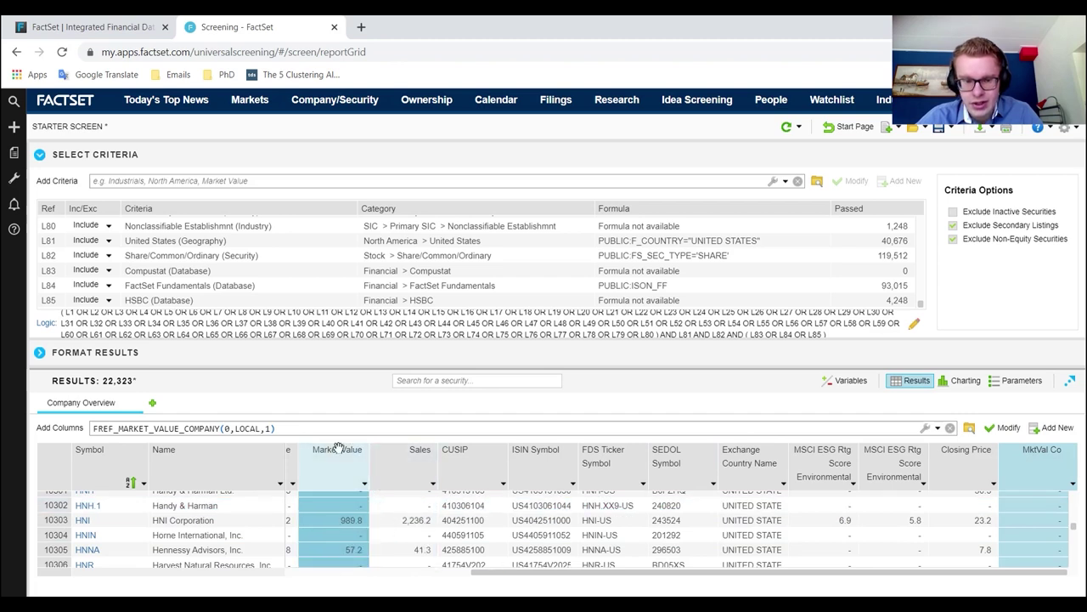
pyautogui.rightClick(1049, 473)
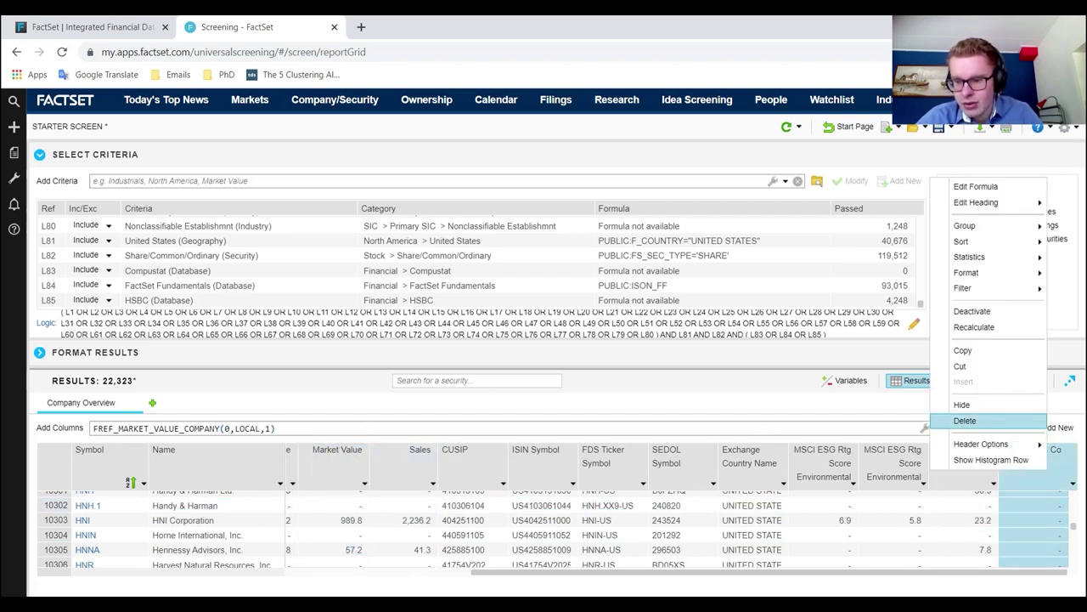
pyautogui.click(964, 422)
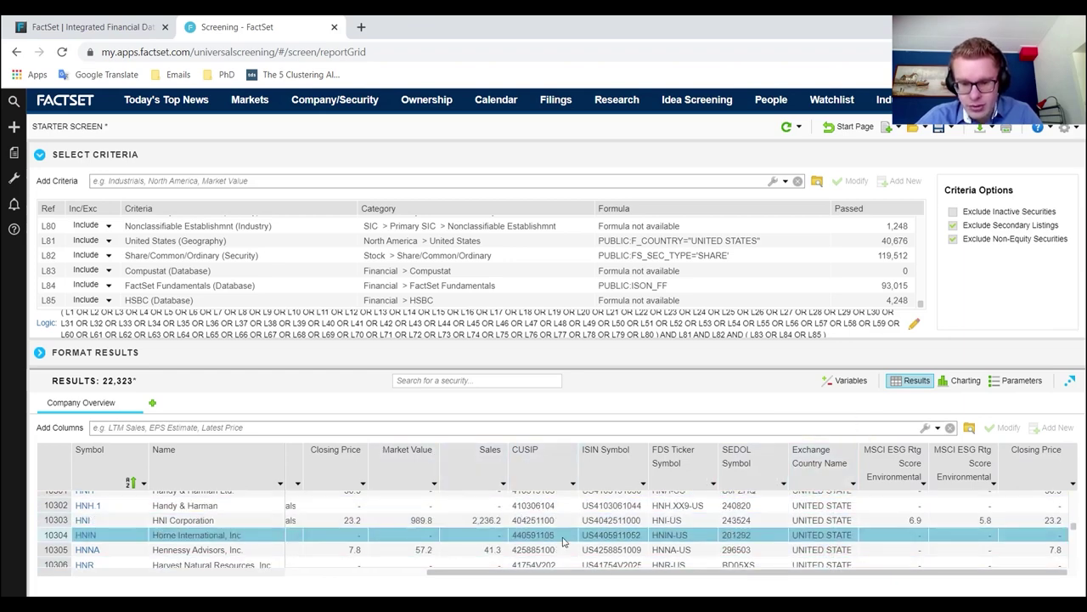
pyautogui.scroll(-10, 680, 507)
pyautogui.scroll(-5, 679, 507)
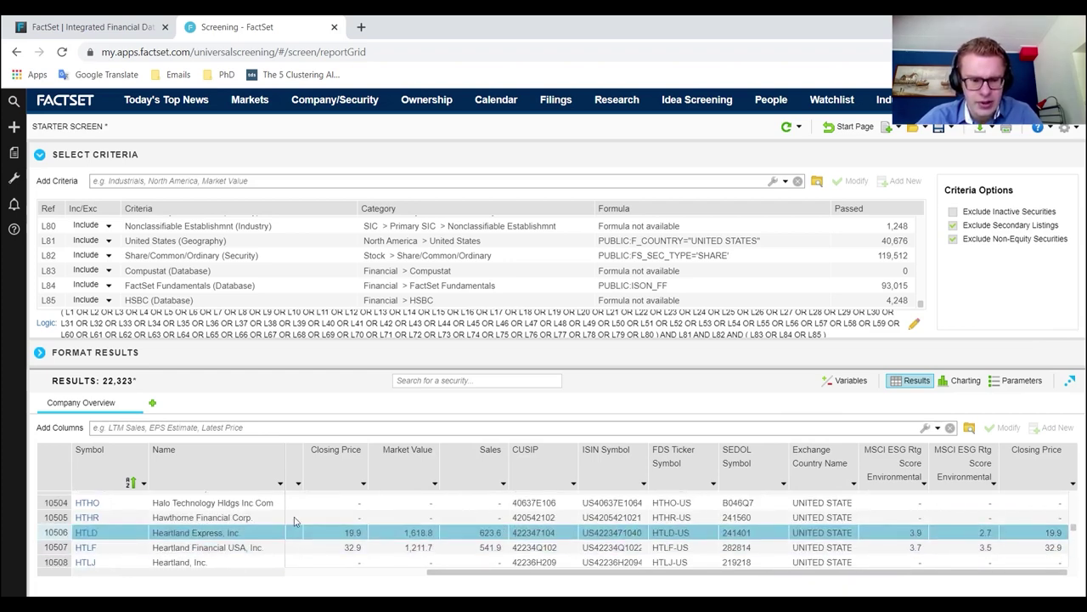
pyautogui.scroll(-5, 331, 510)
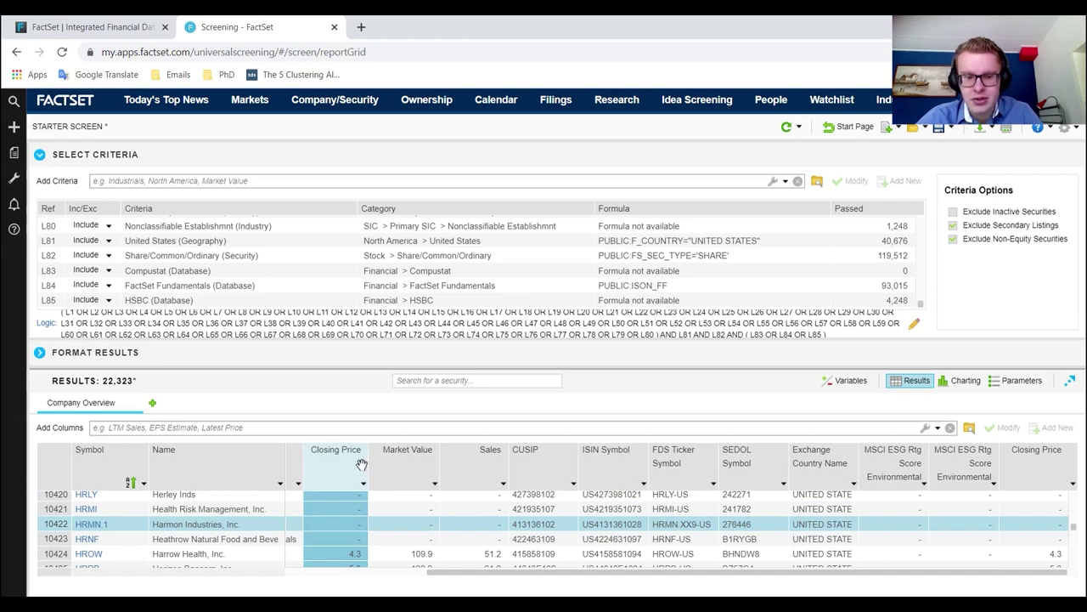
pyautogui.scroll(-15, 361, 519)
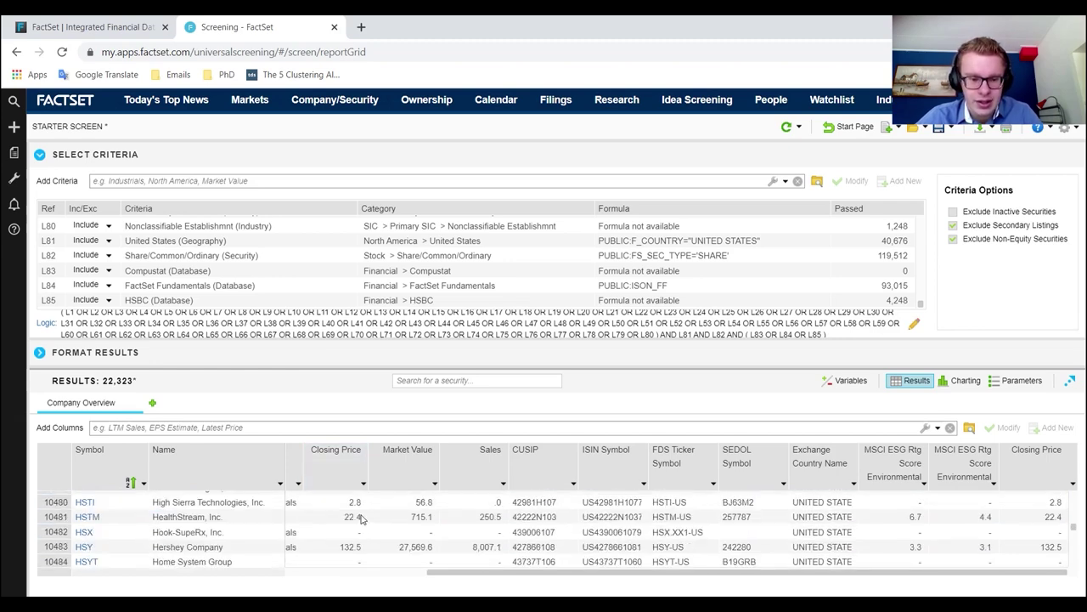
pyautogui.scroll(-15, 361, 519)
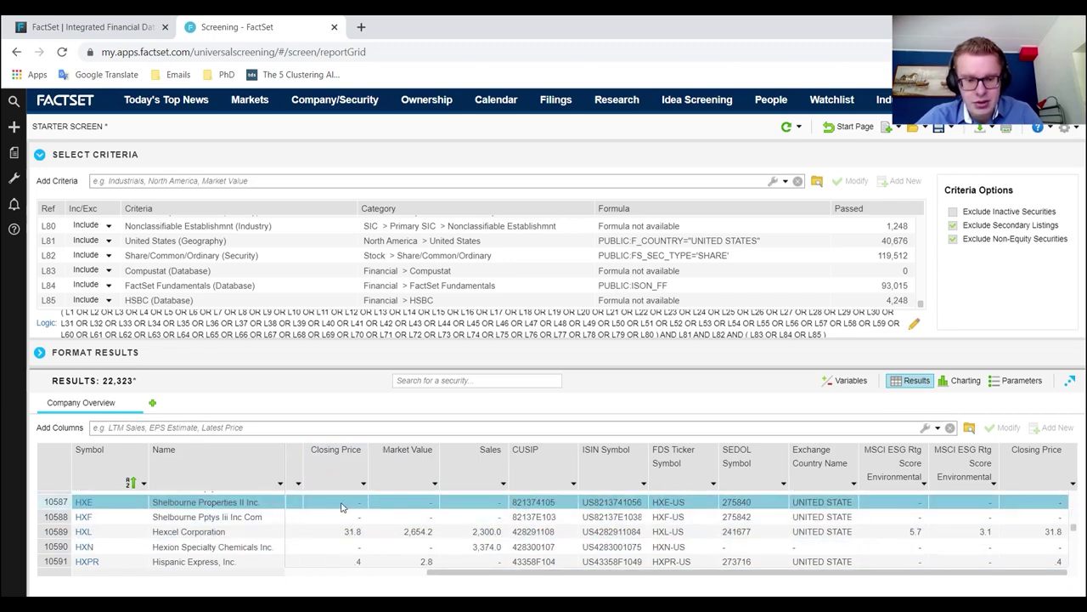
pyautogui.moveTo(361, 501); pyautogui.dragTo(364, 531)
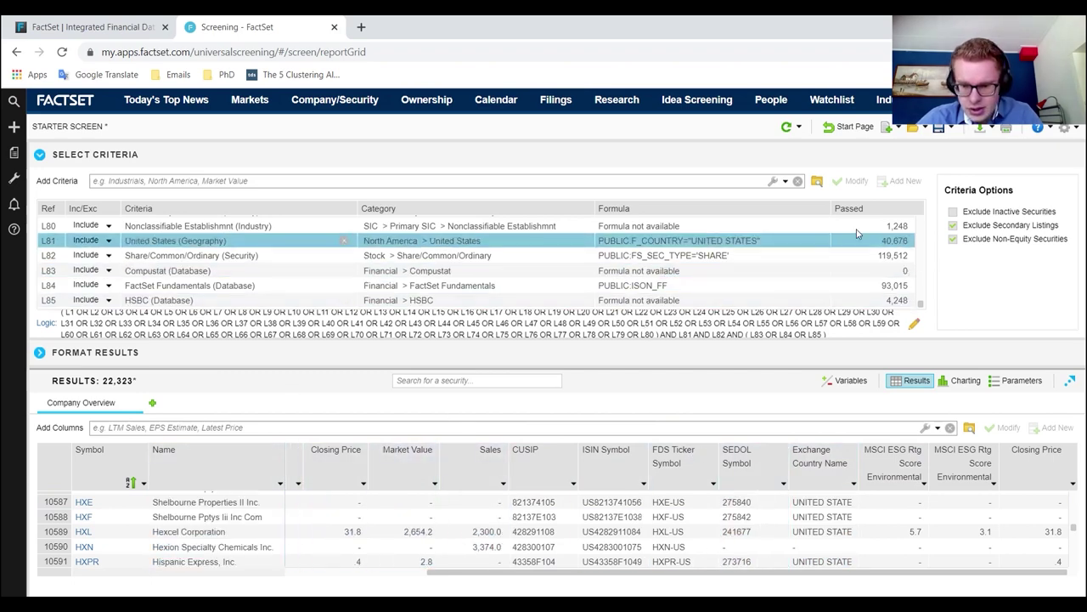
# Step: Search the formula browser for 'sic' and add SIC Code as a results column
pyautogui.click(969, 427)
pyautogui.click(364, 159)
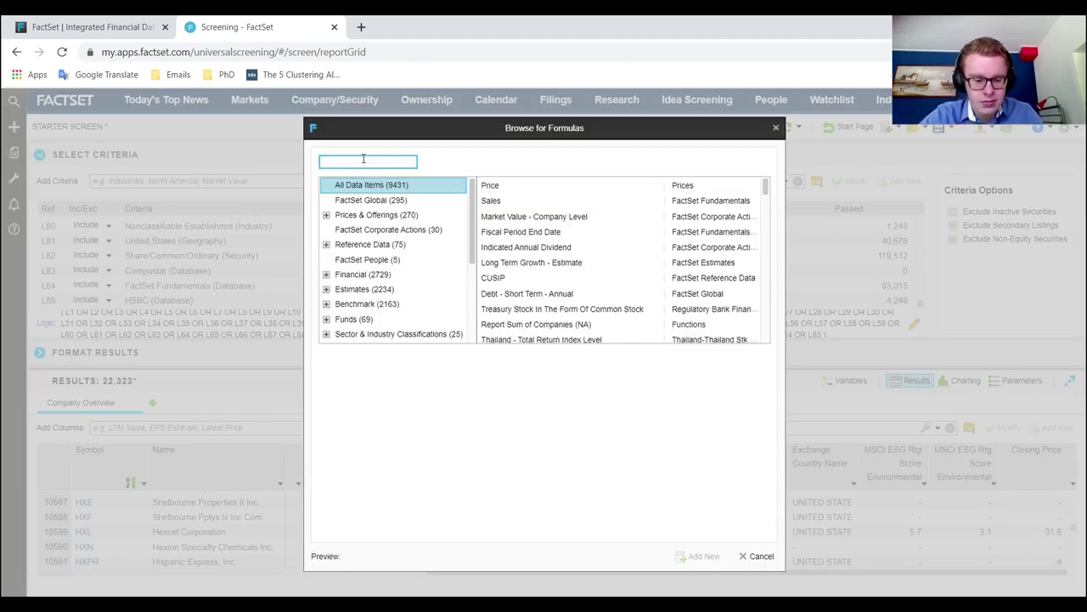
pyautogui.write('sic')
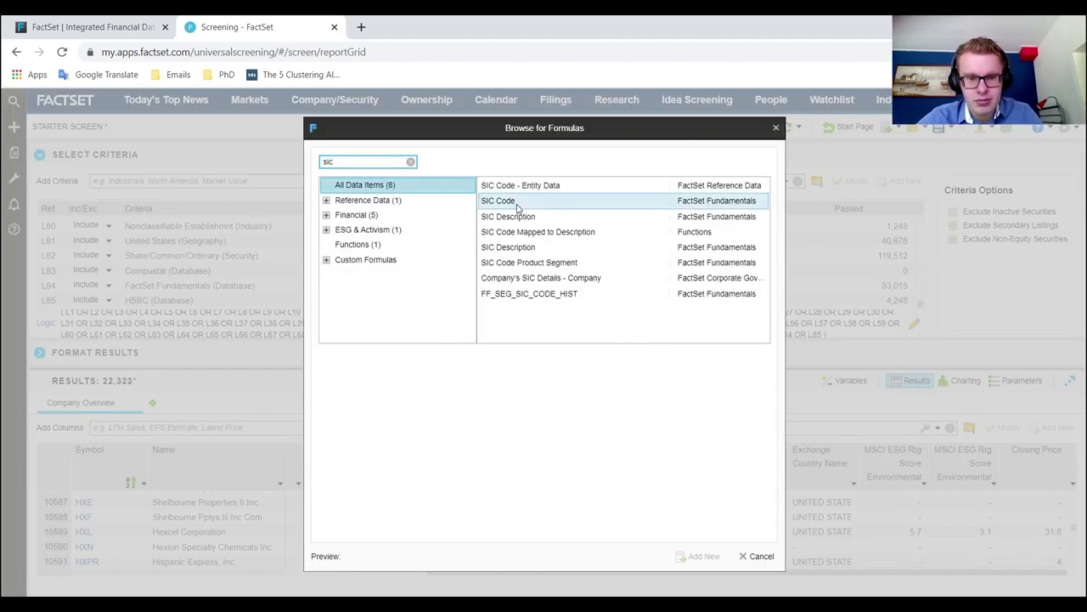
pyautogui.click(527, 185)
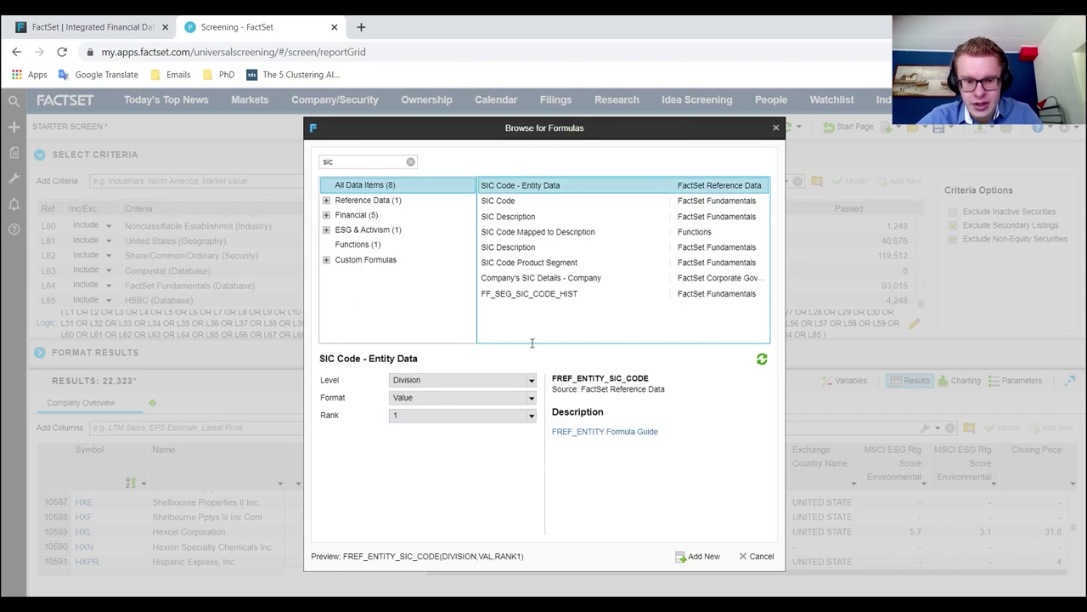
pyautogui.click(508, 201)
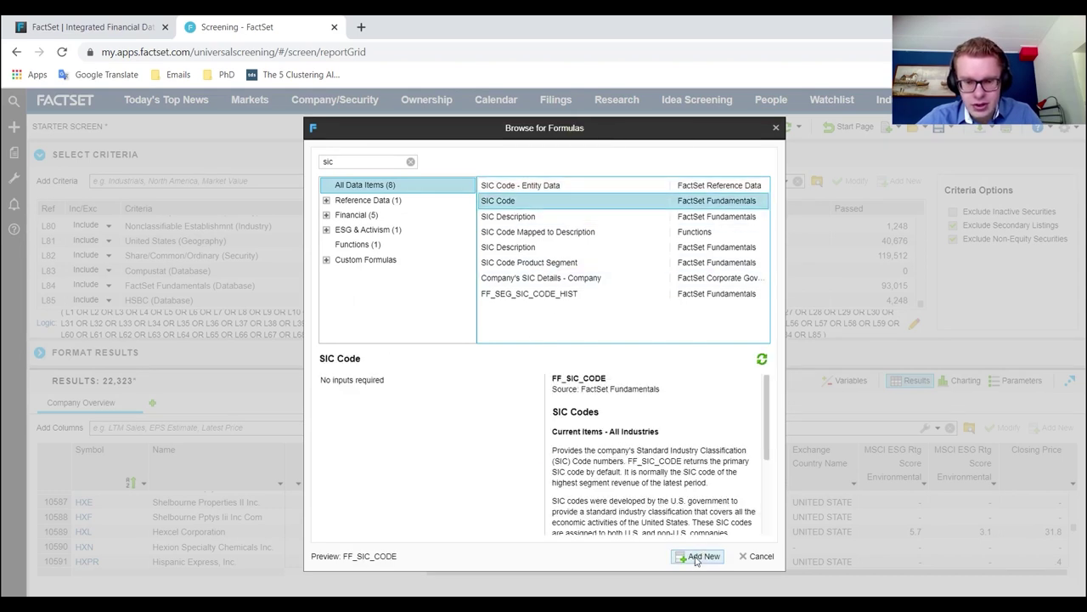
pyautogui.click(701, 556)
# Step: Add SIC Code - Entity Data as another column and recalculate the results
pyautogui.click(681, 188)
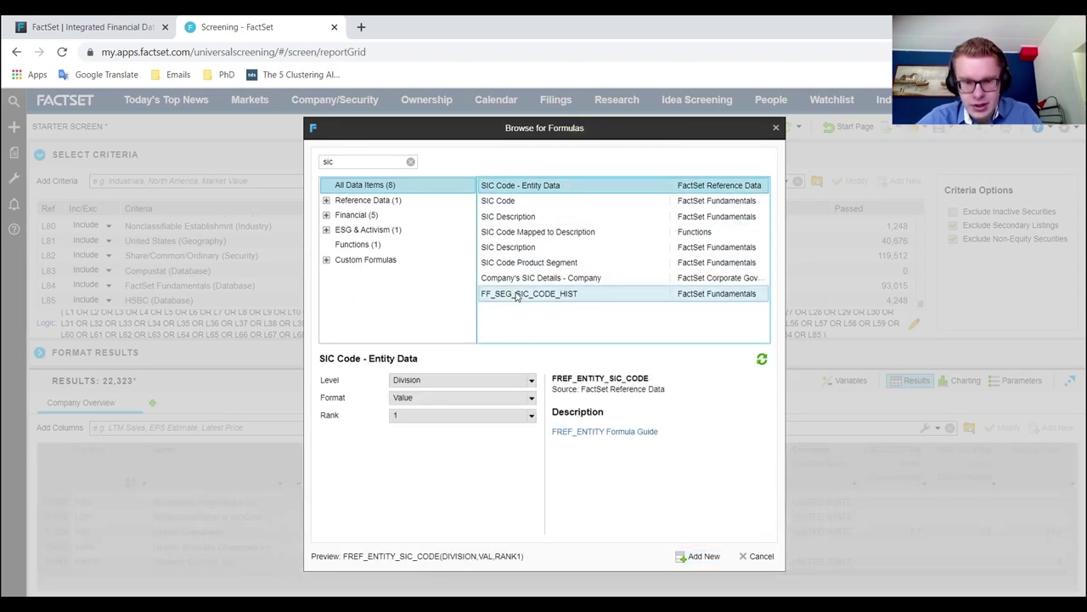
pyautogui.click(699, 556)
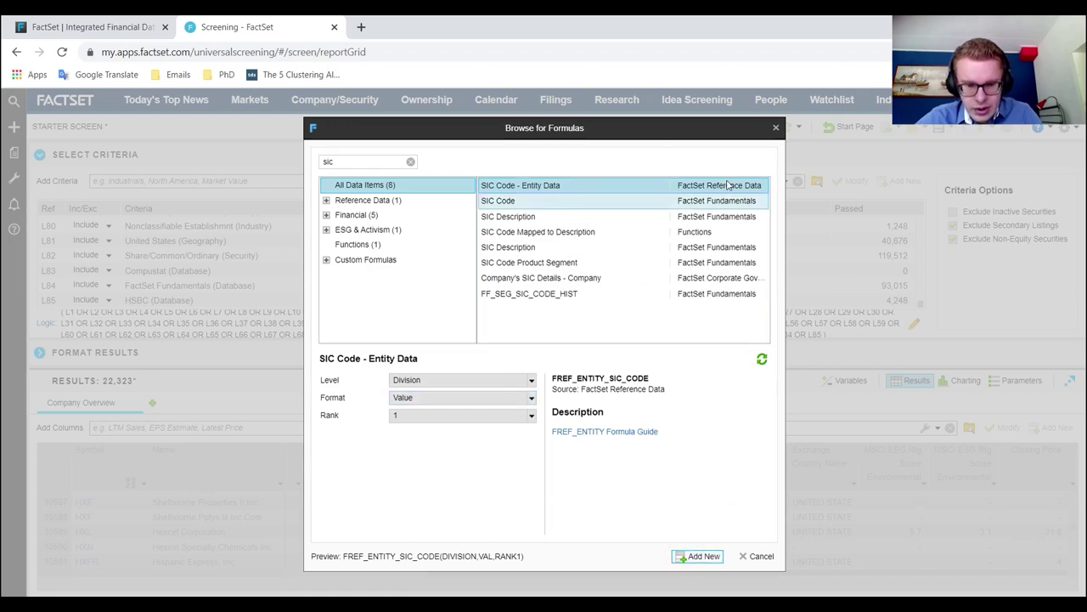
pyautogui.click(522, 415)
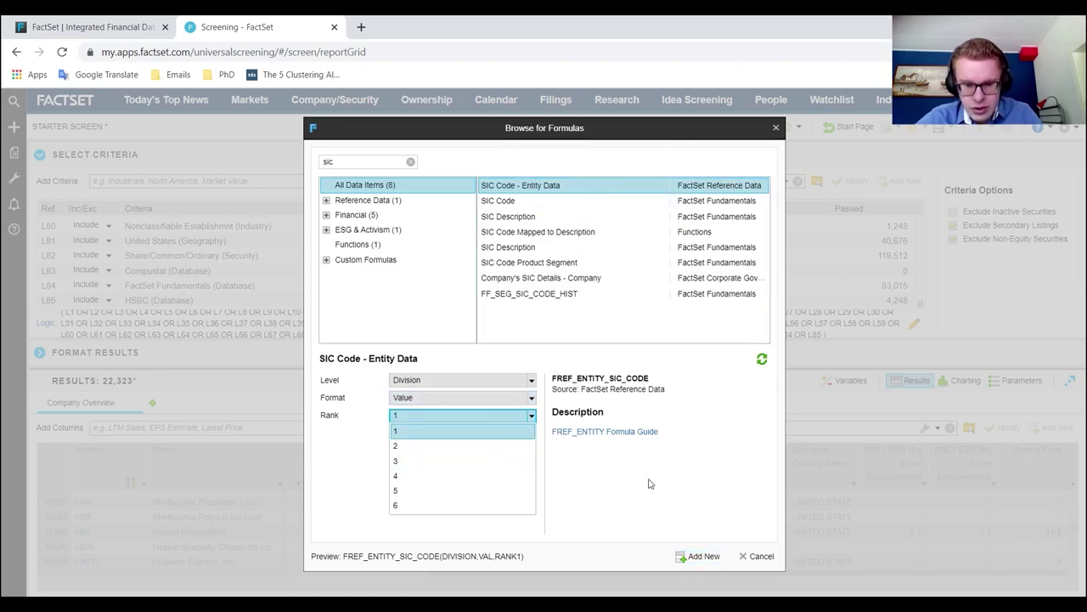
pyautogui.click(776, 128)
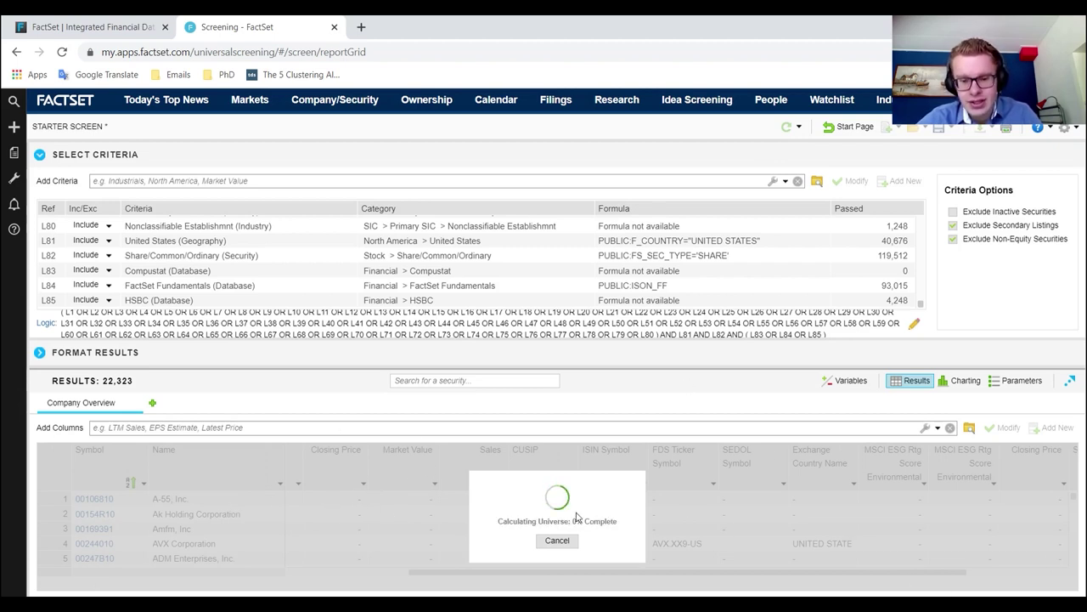
# Step: Check the populated SIC Code column, then export the 22,323-row screening results to Excel
pyautogui.click(561, 540)
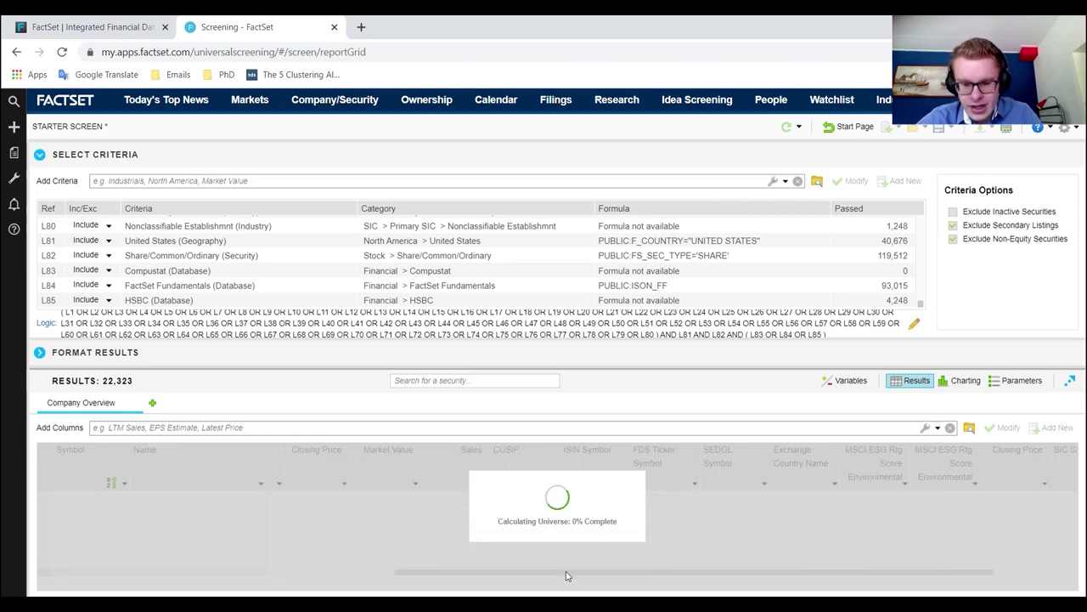
pyautogui.moveTo(565, 574); pyautogui.dragTo(701, 590)
pyautogui.scroll(-5, 958, 503)
pyautogui.scroll(-20, 958, 503)
pyautogui.click(948, 489)
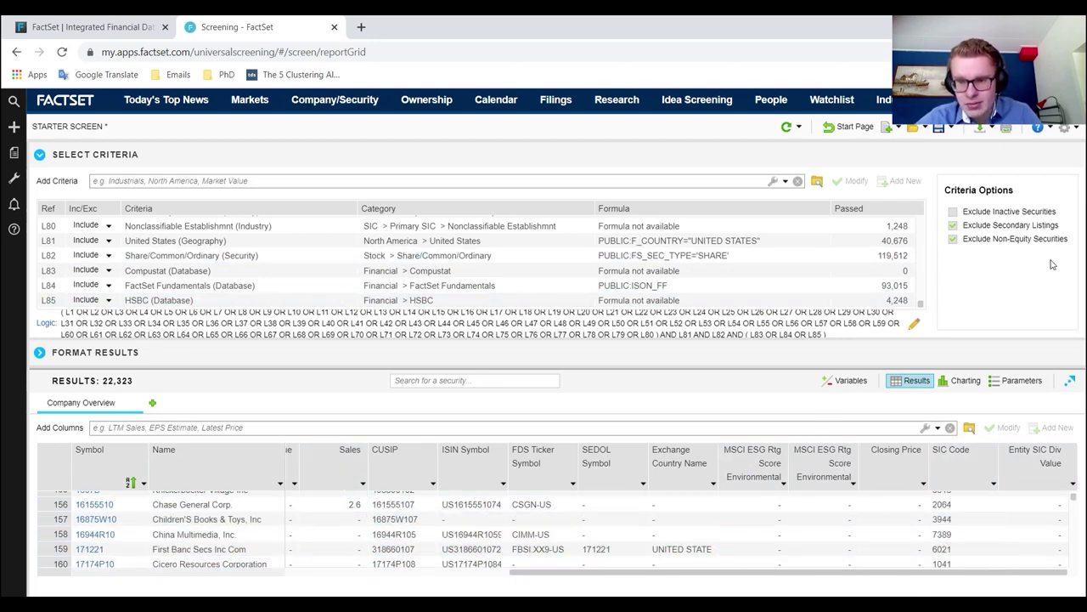
pyautogui.click(979, 127)
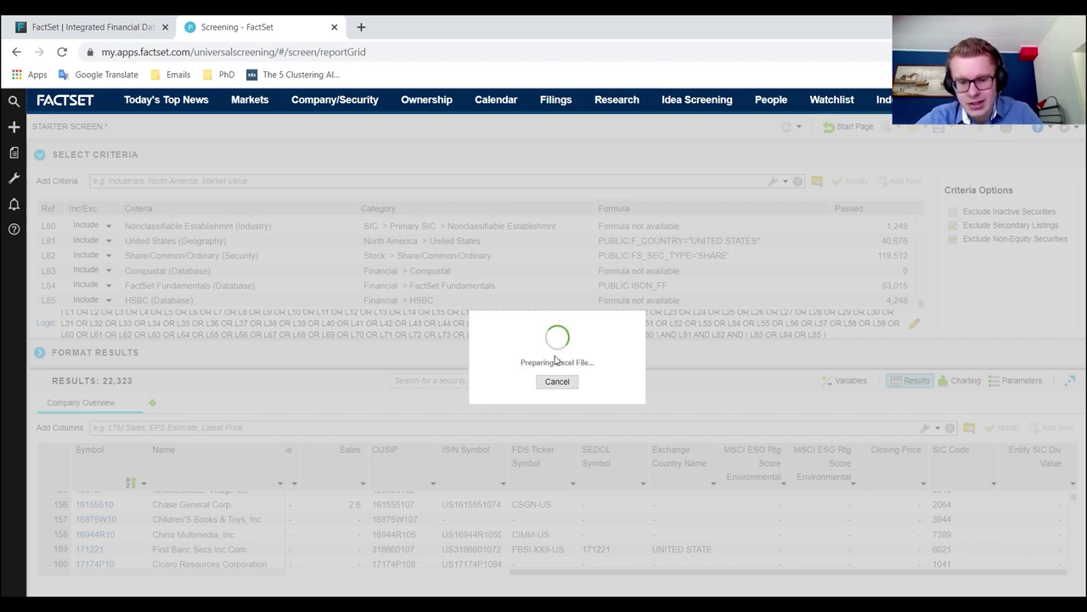
# Step: While Starter Screen (1).xlsx downloads, select the Children's Books & Toys row and United States (Geography) criterion
pyautogui.moveTo(524, 362); pyautogui.dragTo(596, 364)
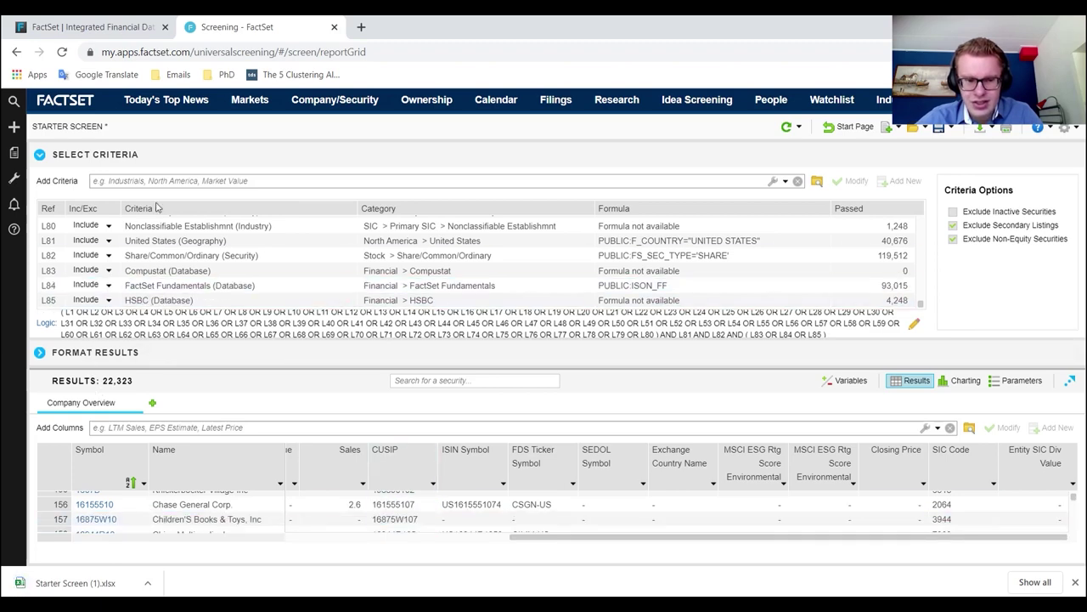
pyautogui.click(211, 525)
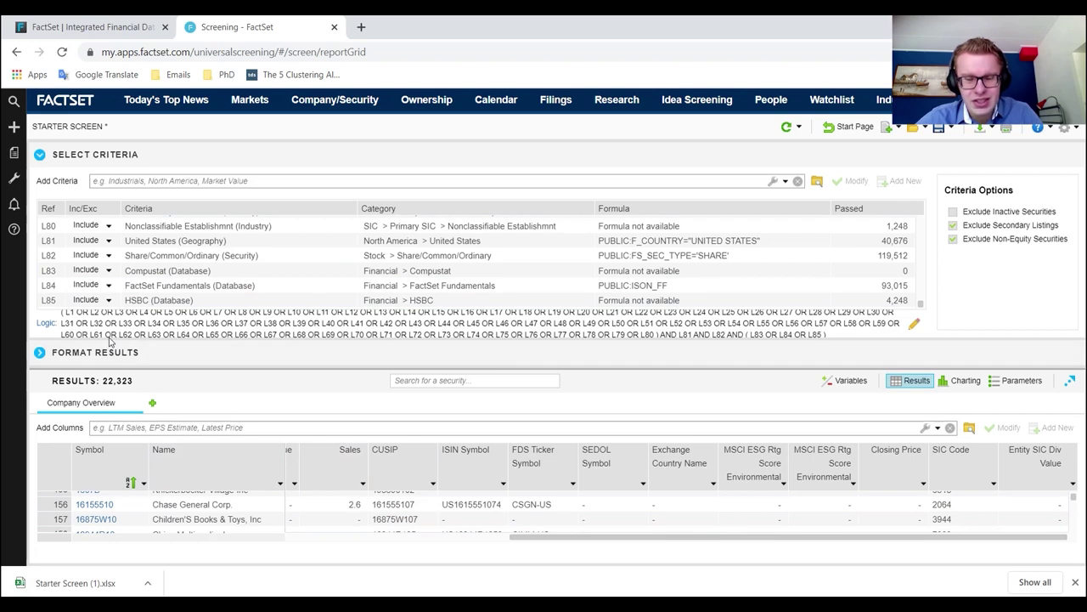
pyautogui.moveTo(106, 387)
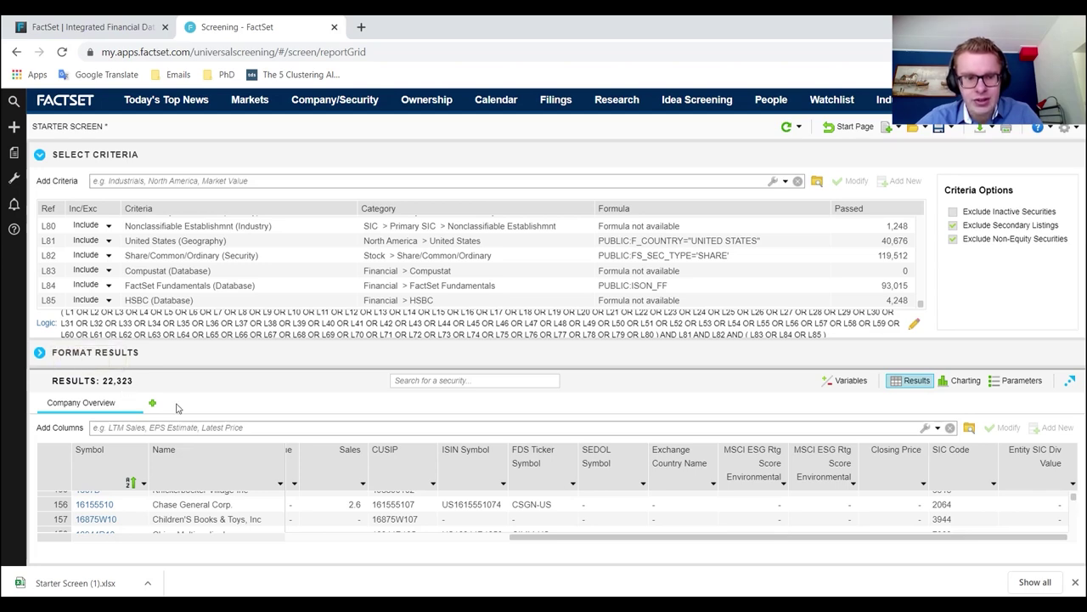
pyautogui.click(430, 239)
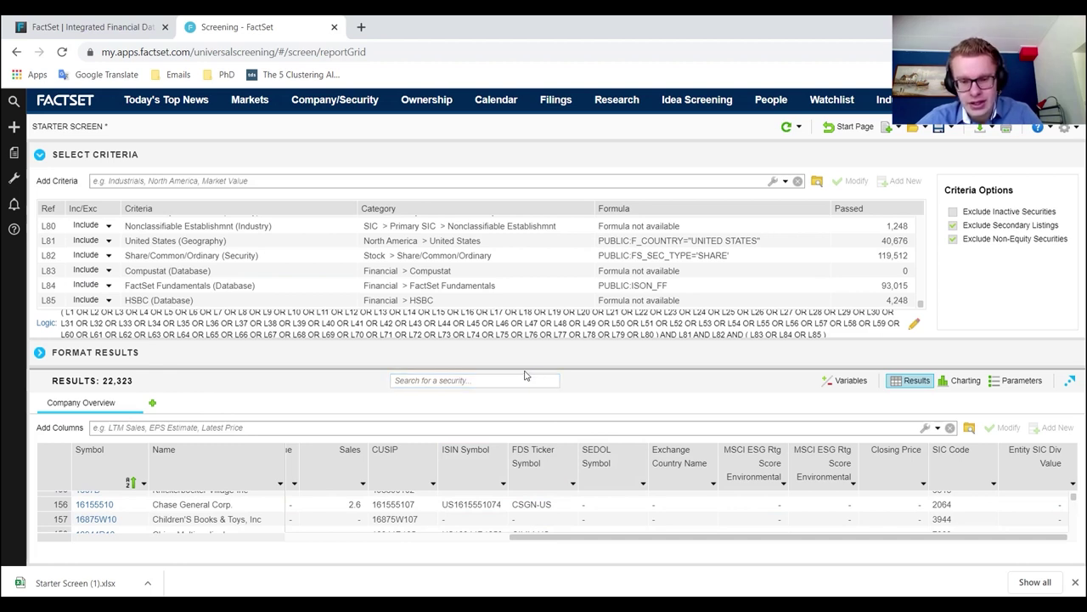
# Step: Open Starter Screen (1).xlsx from the browser download bar in Excel
pyautogui.click(80, 583)
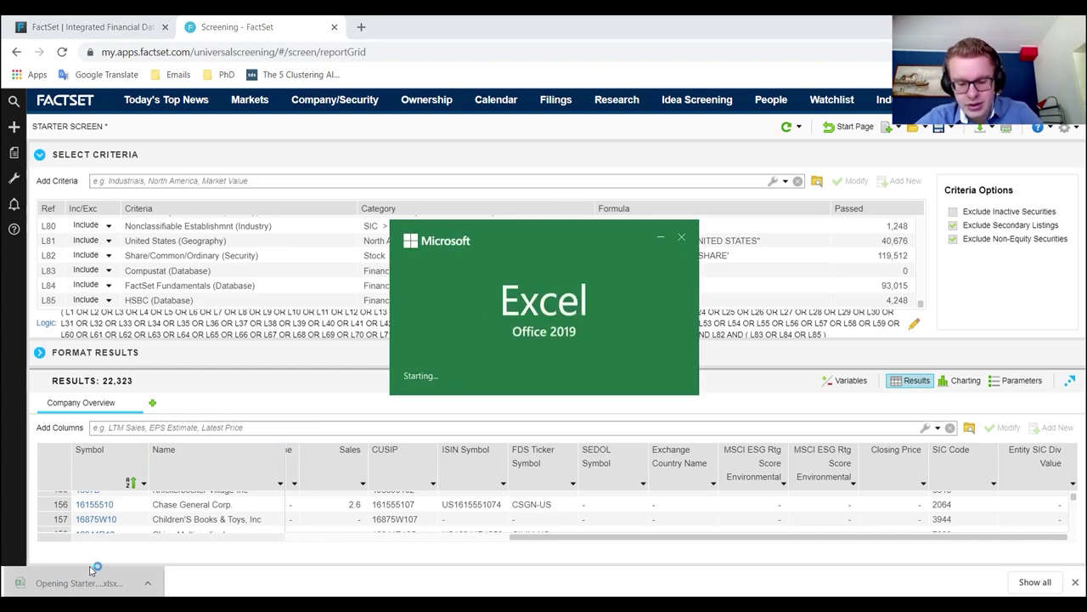